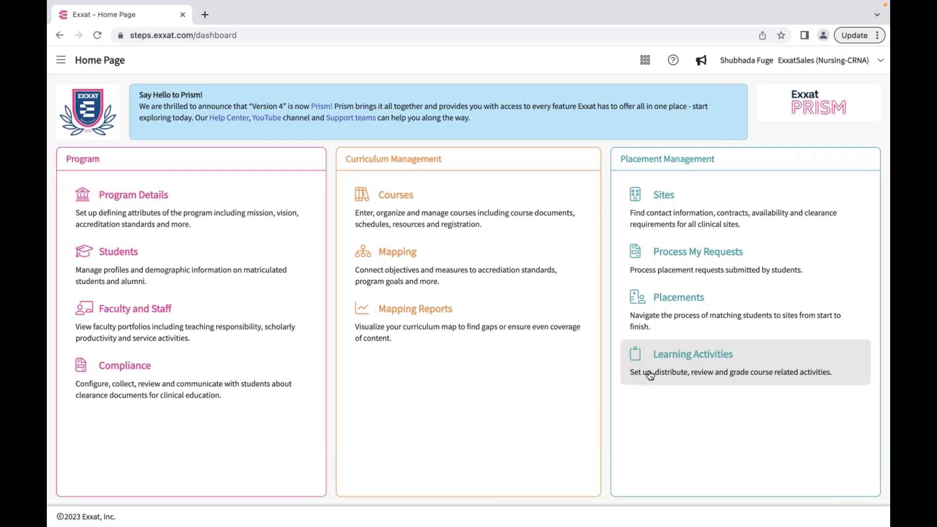
# Step: Open the learning activities setup for NUR 9101 Clinical Practicum I and add the Daily Clinical Evaluation Tool form
pyautogui.click(650, 375)
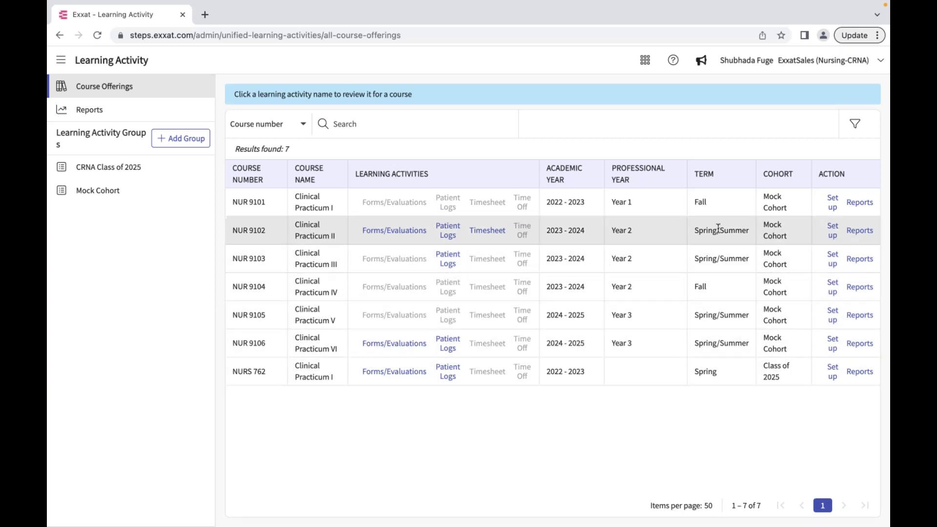
pyautogui.click(834, 199)
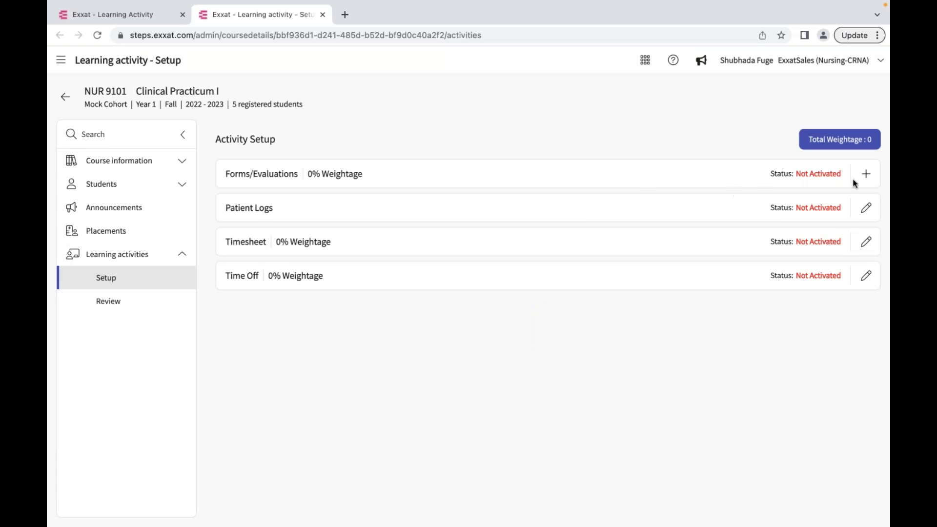
pyautogui.click(866, 177)
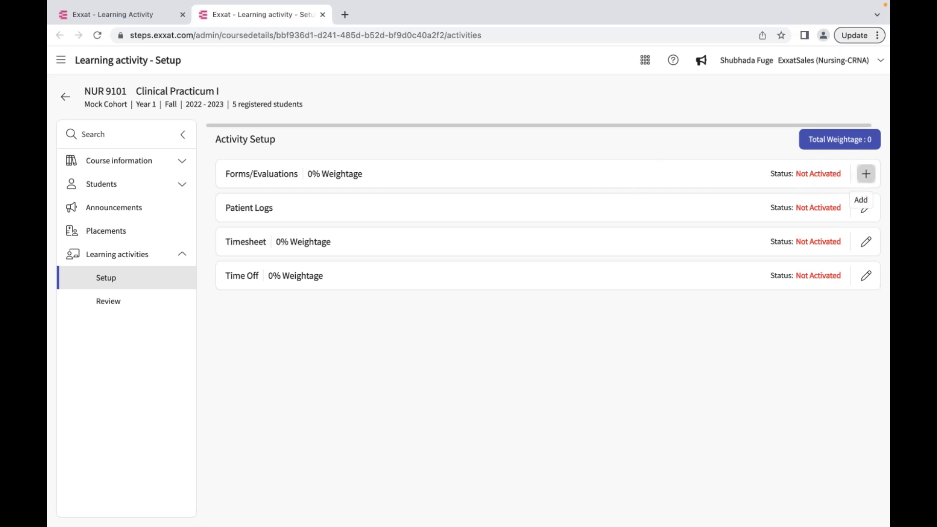
pyautogui.click(866, 174)
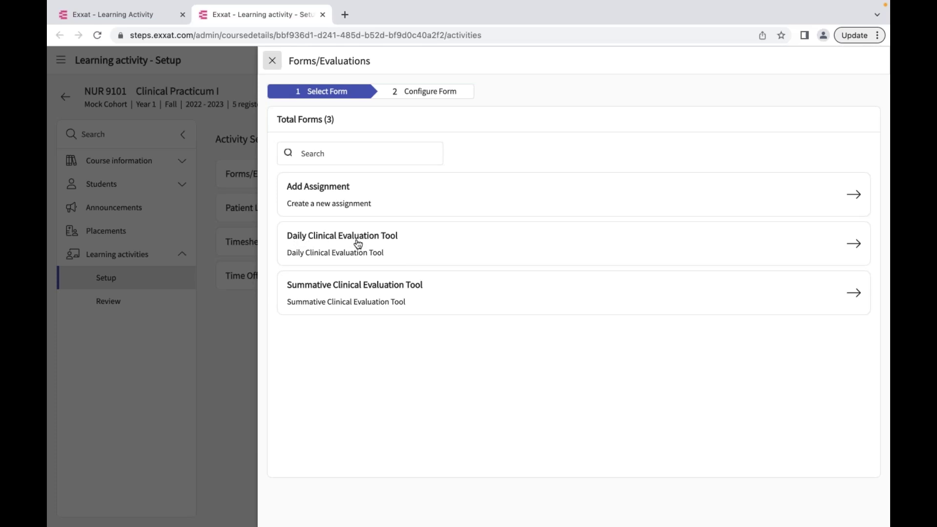
pyautogui.click(428, 250)
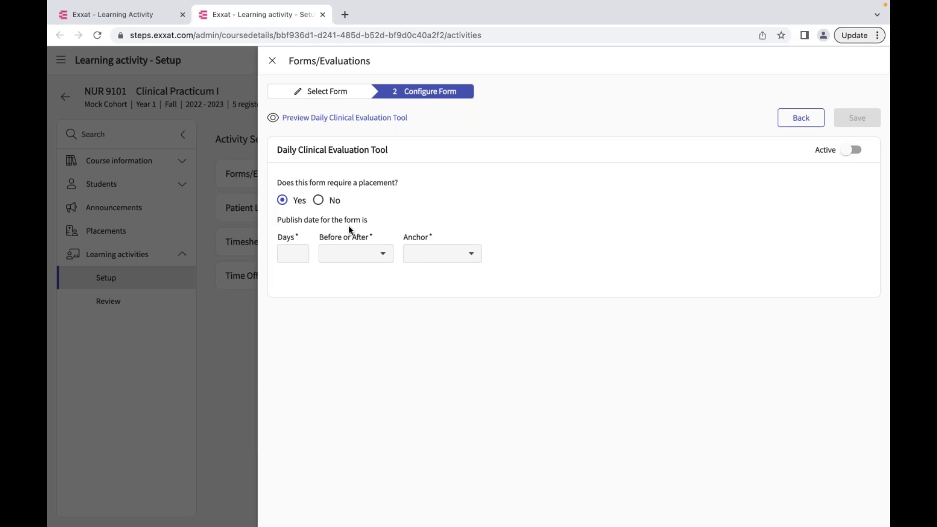
# Step: Set the daily evaluation form's publish date to 5 days before the Placement Start Date and save it as active
pyautogui.click(295, 251)
pyautogui.click(373, 256)
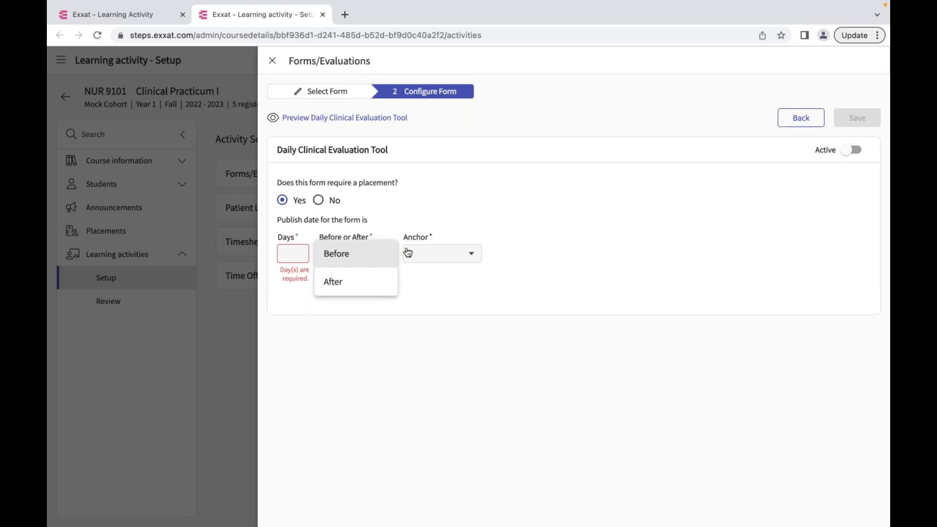
pyautogui.click(453, 250)
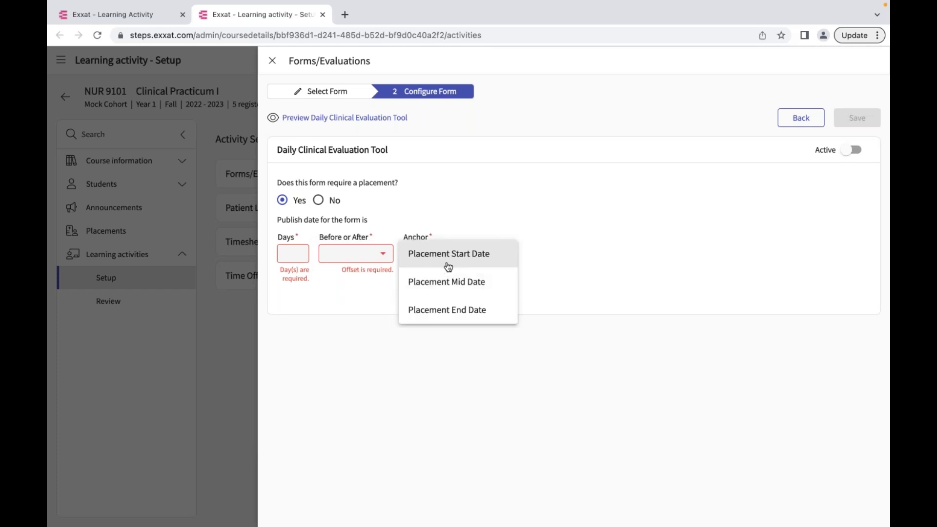
pyautogui.click(294, 257)
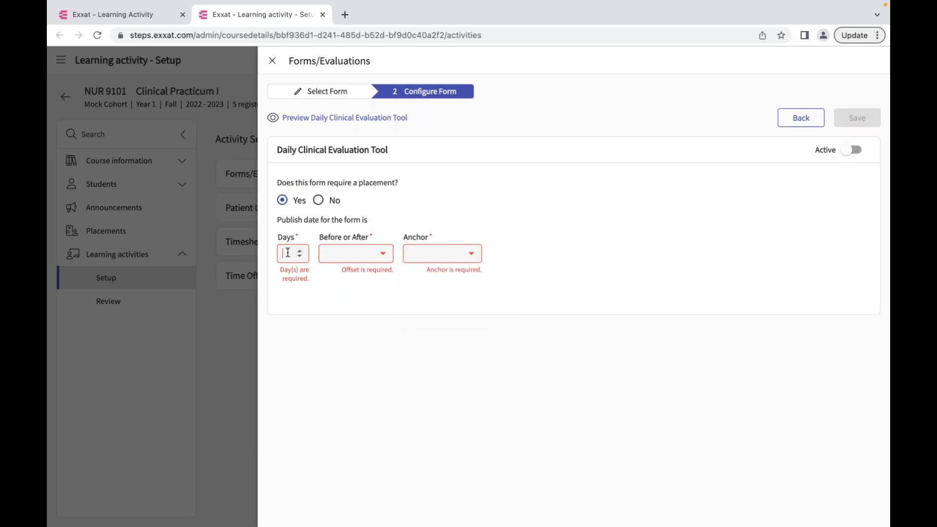
pyautogui.write('5')
pyautogui.click(378, 262)
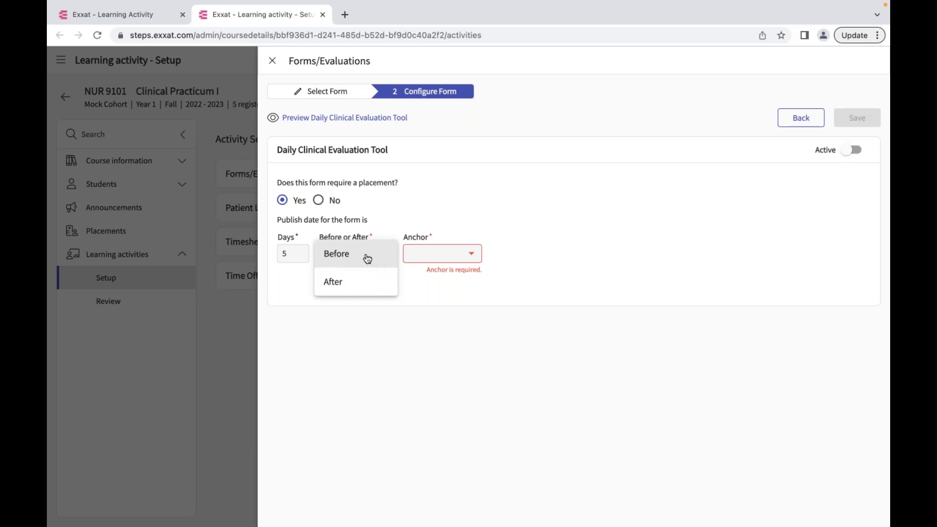
pyautogui.click(366, 256)
pyautogui.click(441, 257)
pyautogui.click(444, 259)
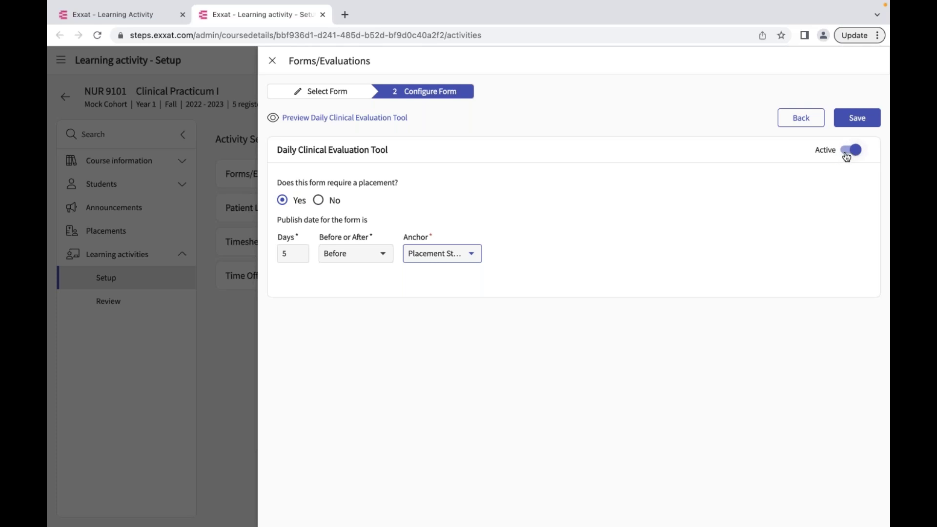
pyautogui.click(857, 118)
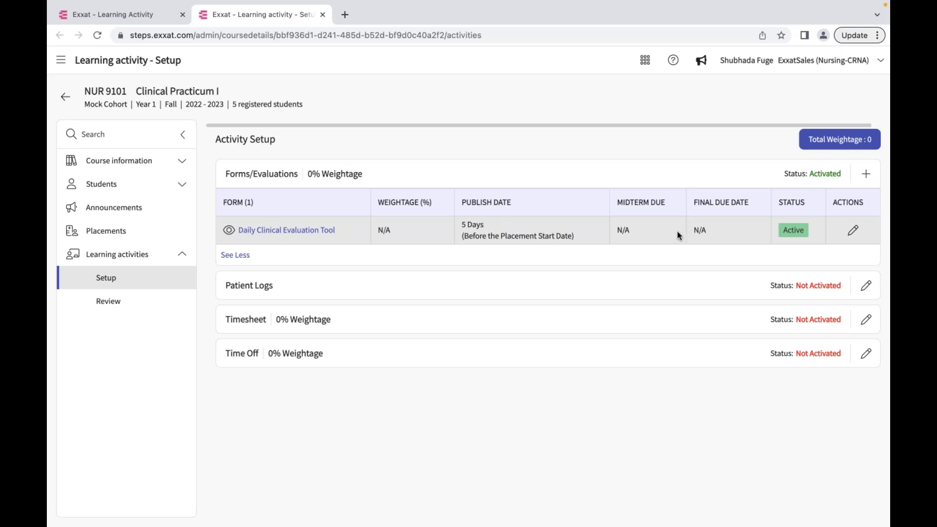
# Step: Add the Summative Clinical Evaluation Tool form to the course and keep it from contributing to the student's final score
pyautogui.click(867, 180)
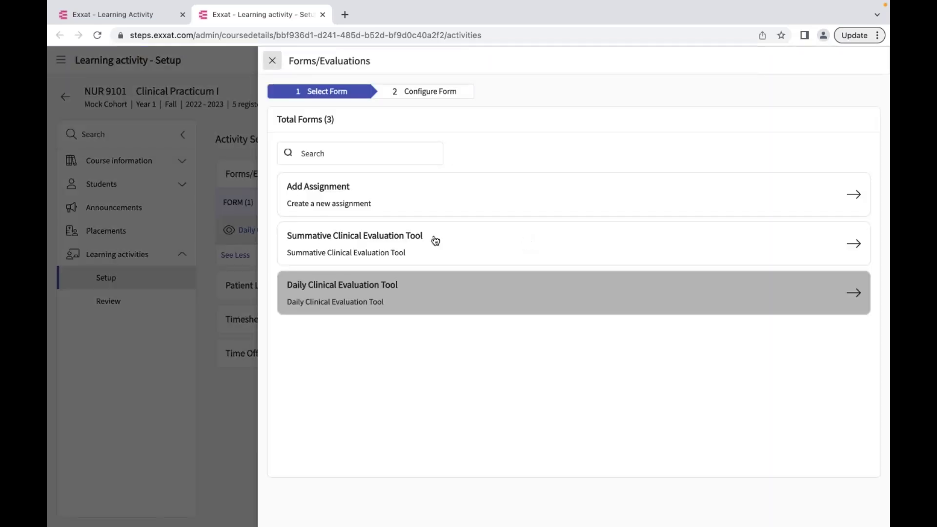
pyautogui.click(447, 250)
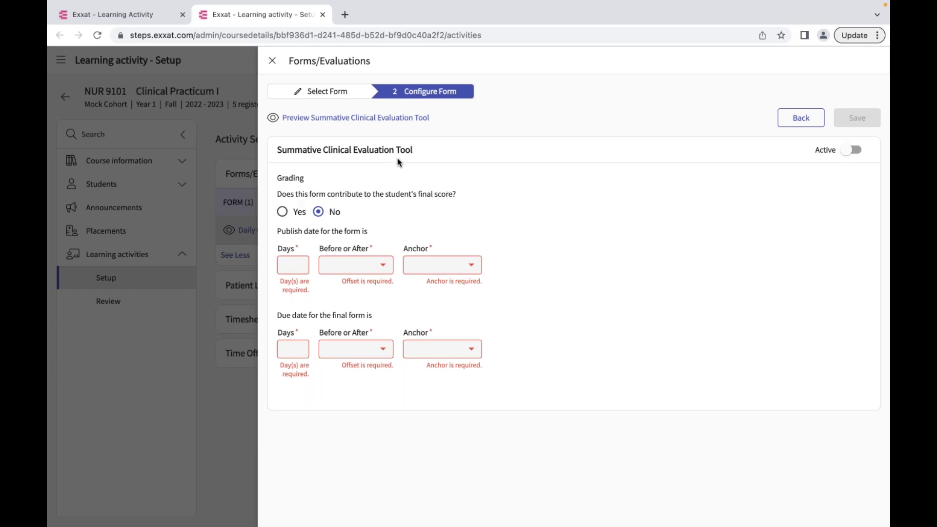
pyautogui.click(299, 215)
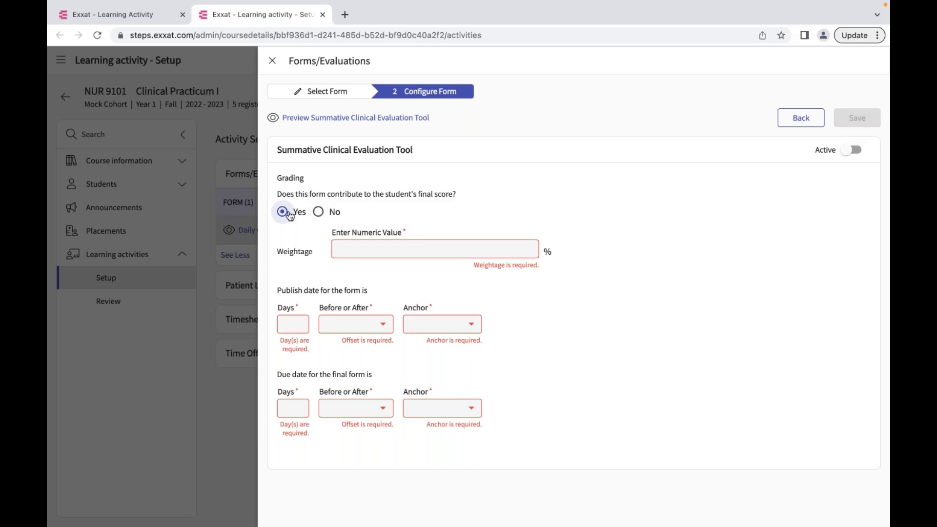
pyautogui.click(320, 212)
# Step: Set the summative form's publish date to 2 days before the Placement Start Date
pyautogui.click(299, 268)
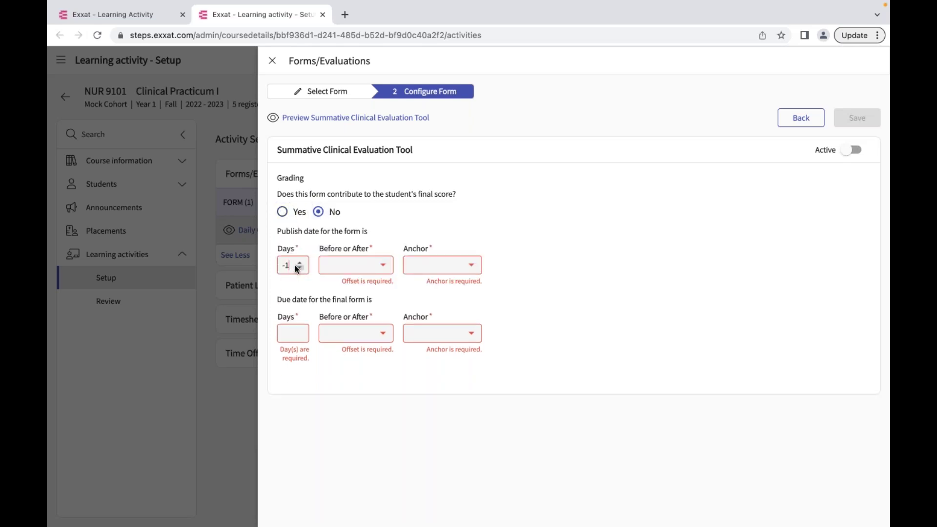
pyautogui.click(299, 263)
pyautogui.click(361, 268)
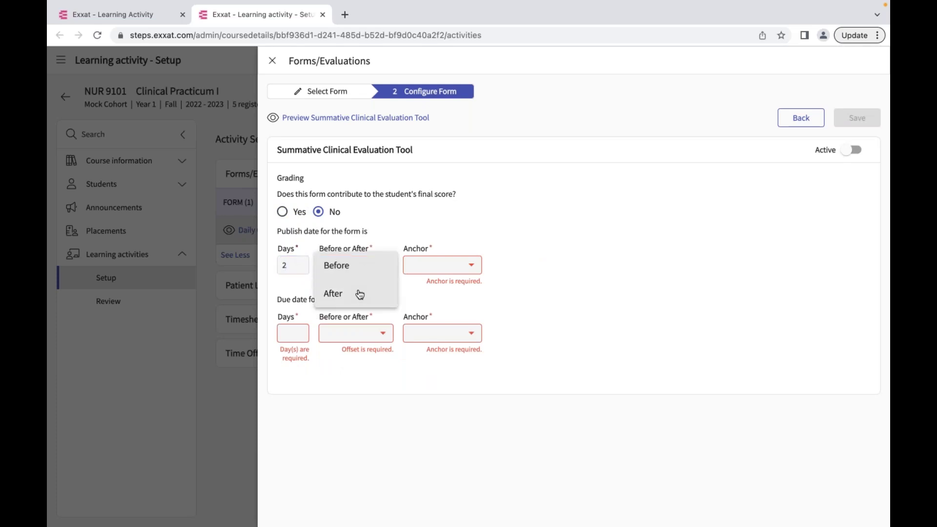
pyautogui.click(355, 270)
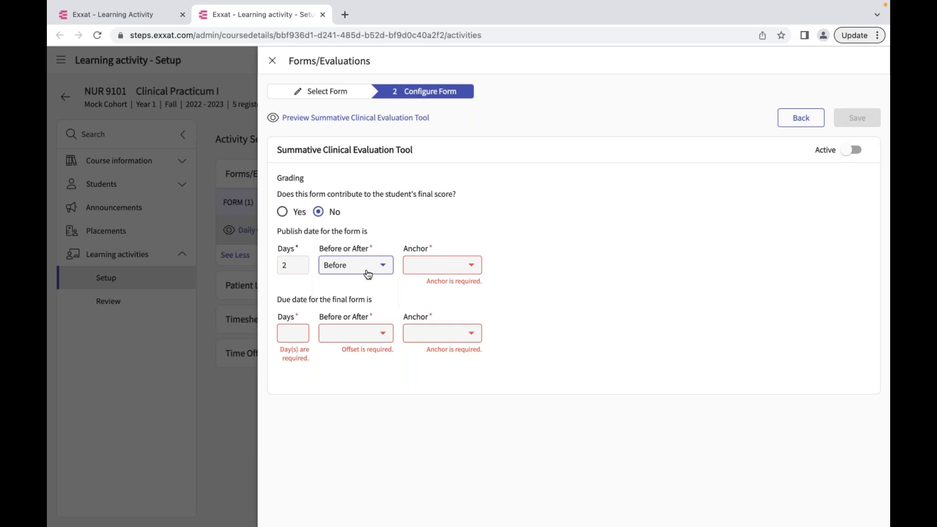
pyautogui.click(444, 273)
pyautogui.click(445, 280)
# Step: Set the summative form's final due date to 2 days after the Placement End Date and save it as active
pyautogui.click(298, 329)
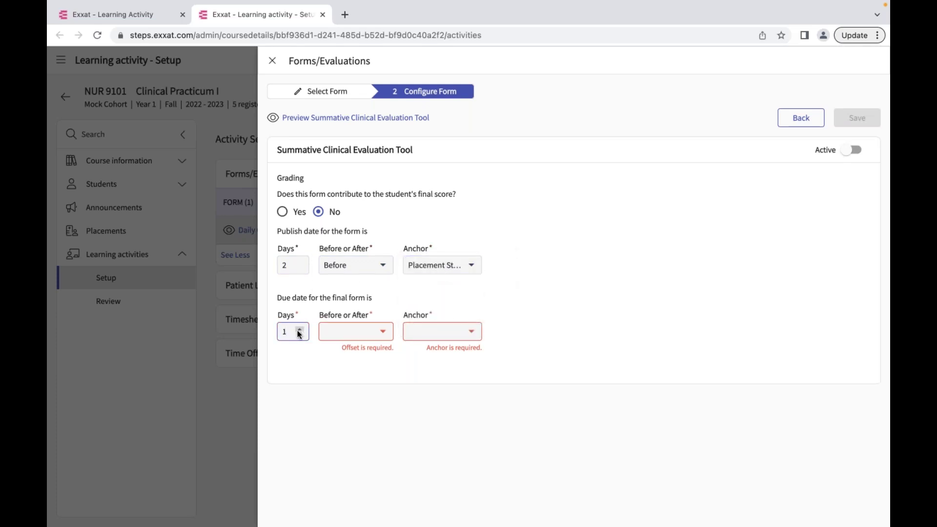
pyautogui.click(300, 330)
pyautogui.click(371, 334)
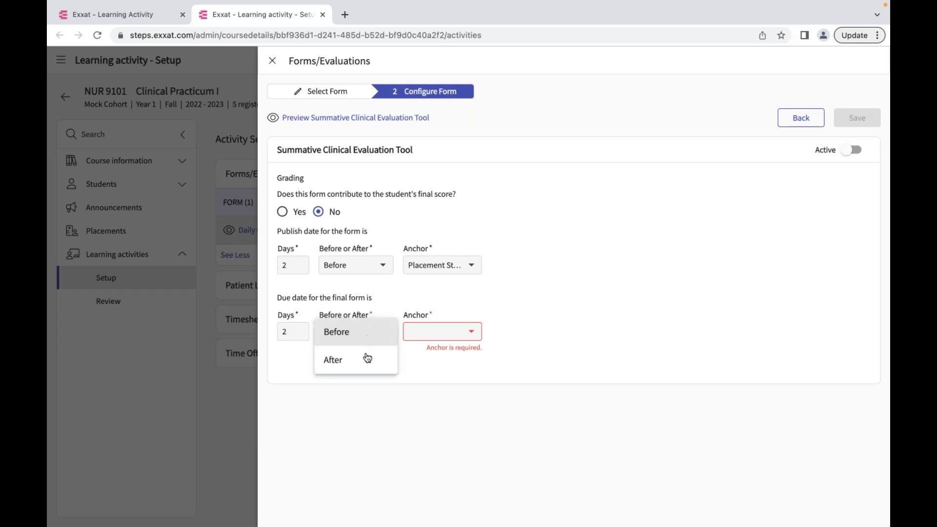
pyautogui.click(365, 361)
pyautogui.click(453, 331)
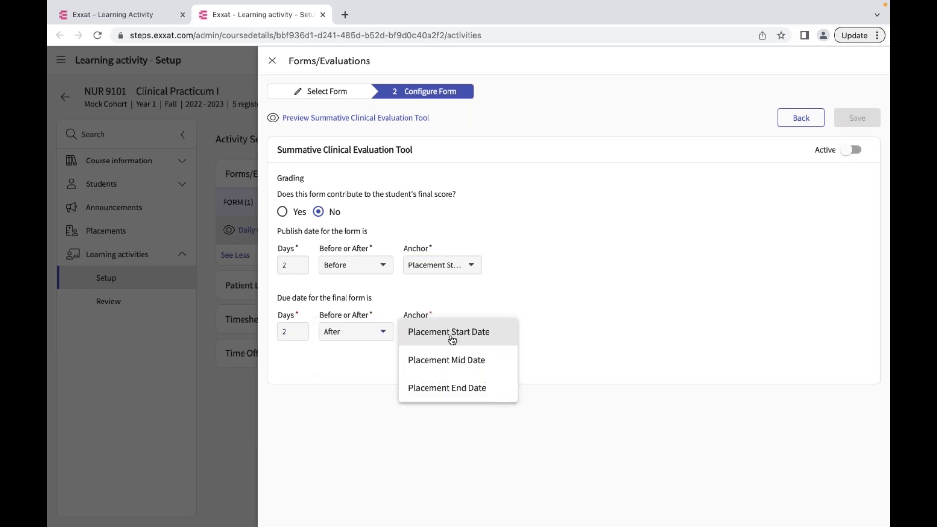
pyautogui.click(445, 391)
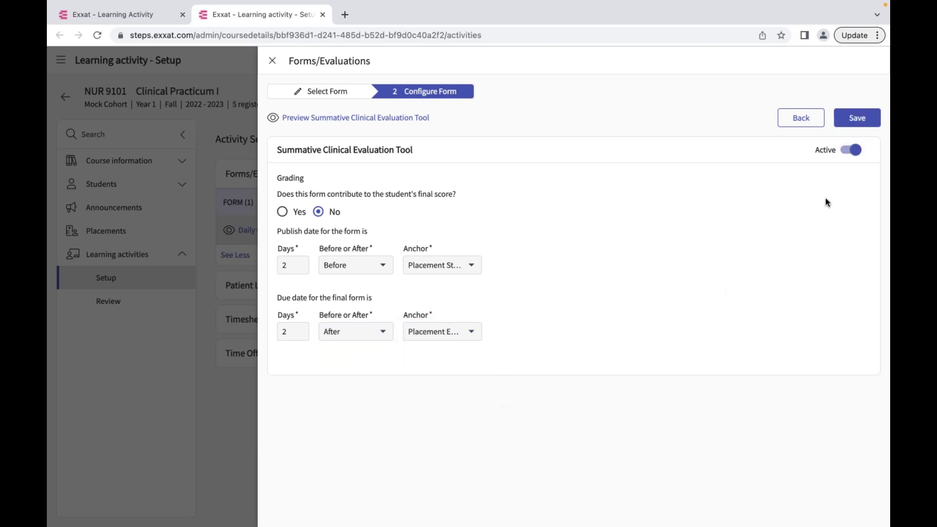
pyautogui.click(858, 124)
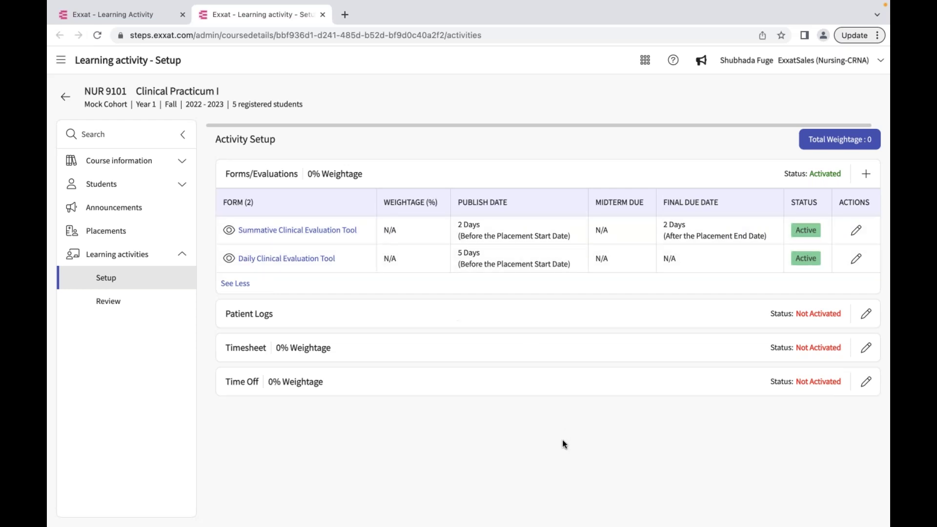
# Step: Switch to the browser window with the student's Exxat dashboard and open NUR 9102 - Clinical Practicum II in the clinical coursework
pyautogui.moveTo(661, 509)
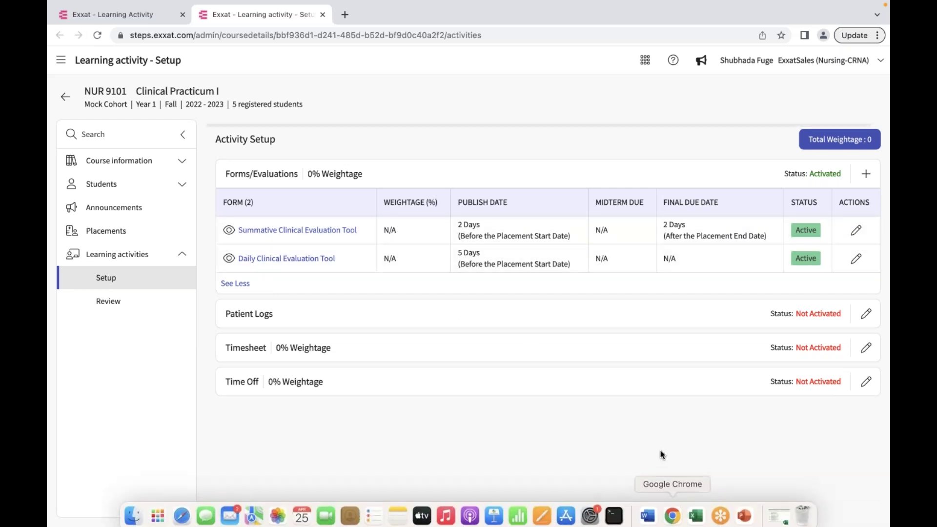
pyautogui.rightClick(676, 513)
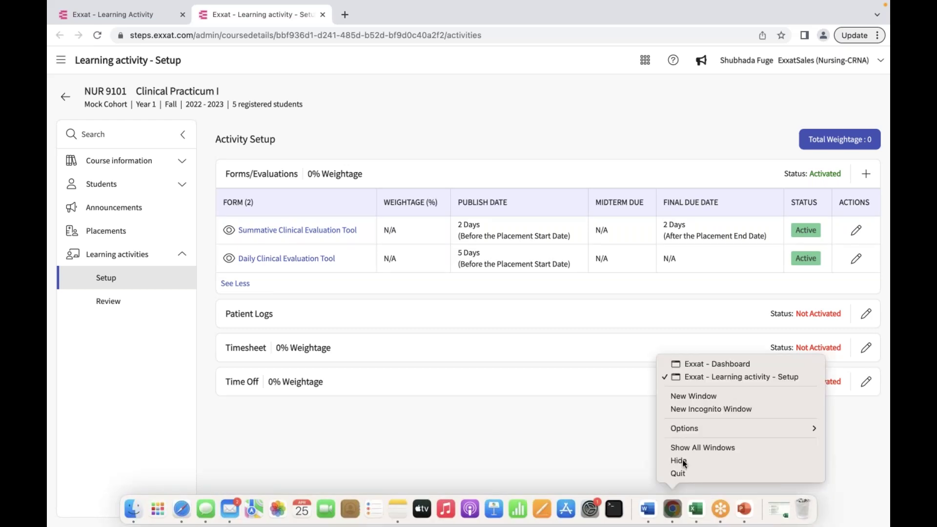
pyautogui.click(698, 364)
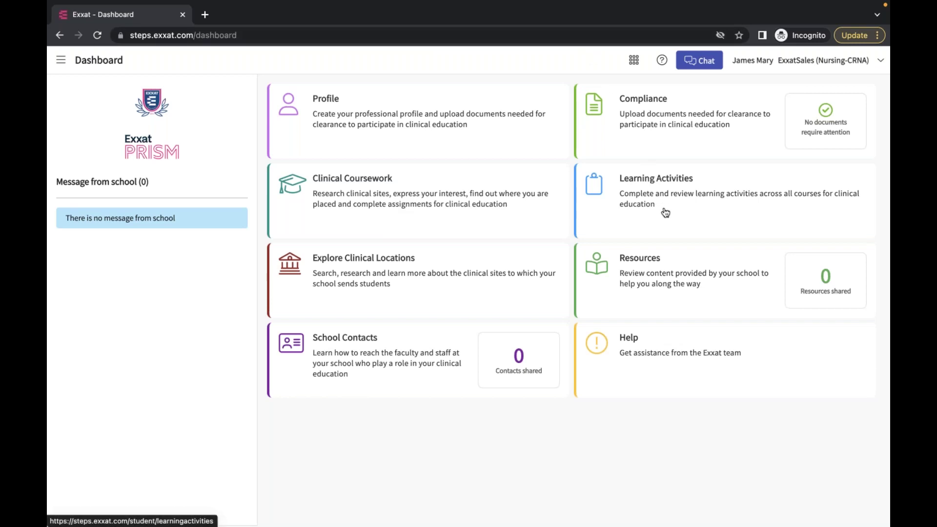
pyautogui.click(454, 201)
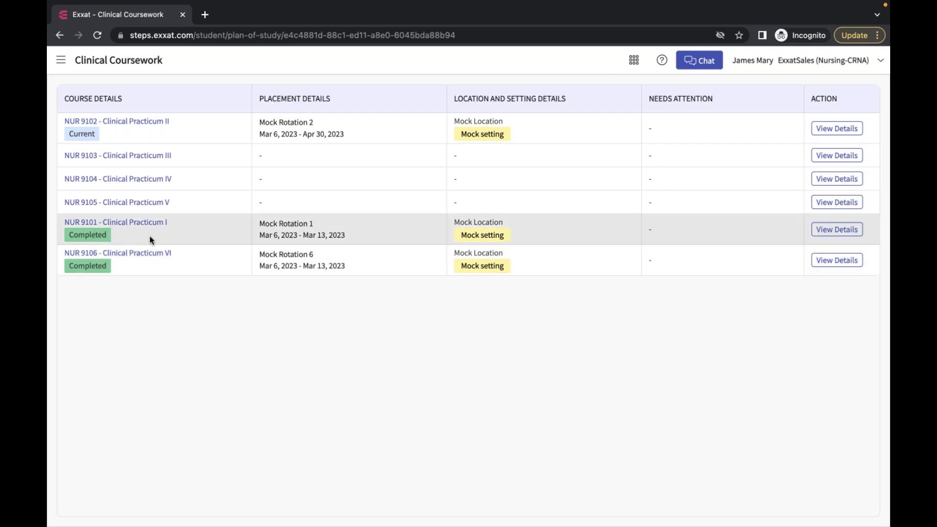
pyautogui.click(150, 122)
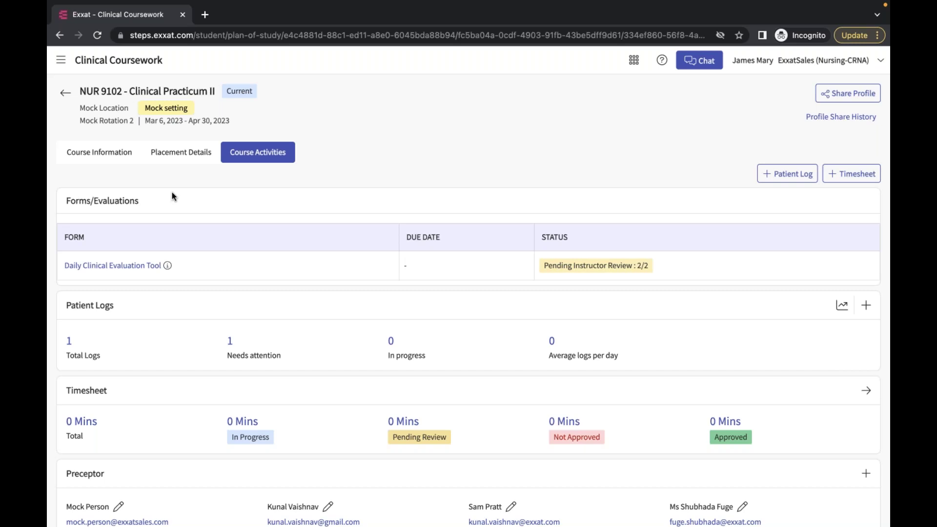
# Step: Review the course information and placement details of NUR 9102, and return to its course activities
pyautogui.click(111, 160)
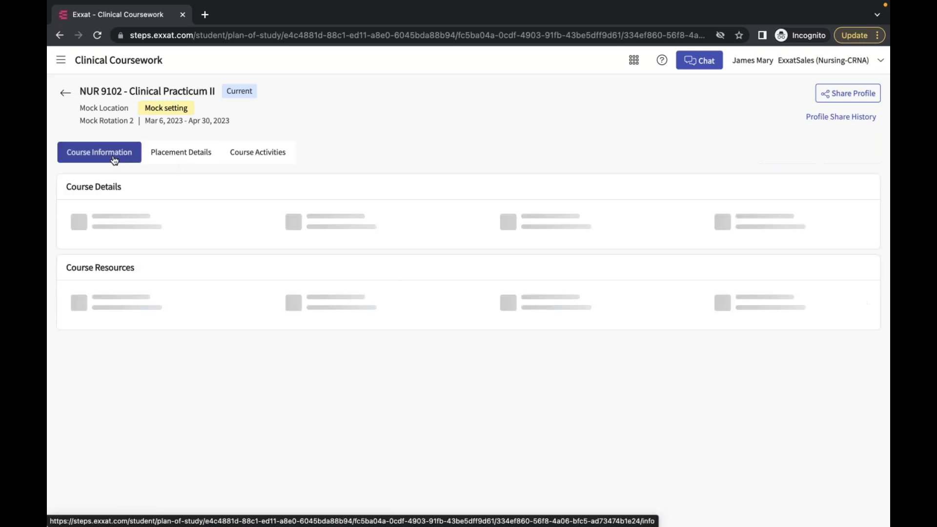
pyautogui.click(172, 159)
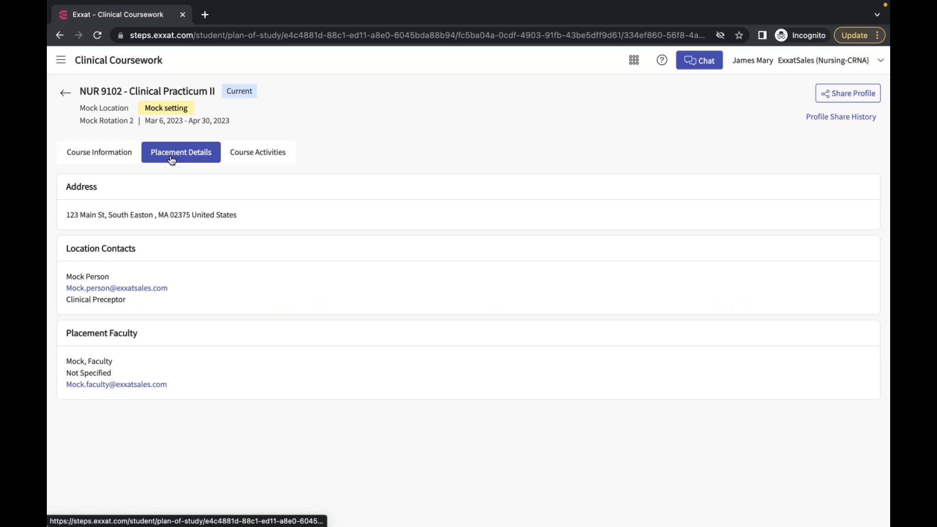
pyautogui.click(277, 151)
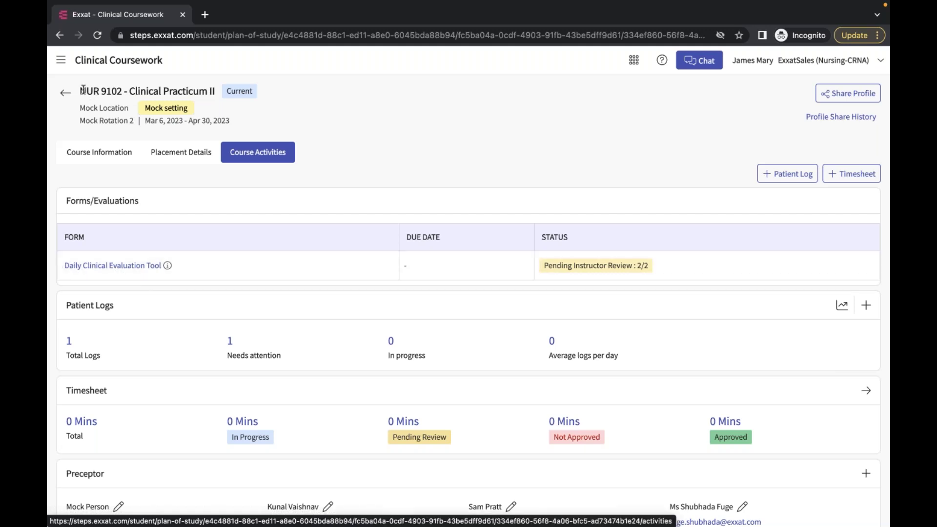
pyautogui.moveTo(85, 91); pyautogui.dragTo(130, 100)
pyautogui.click(312, 126)
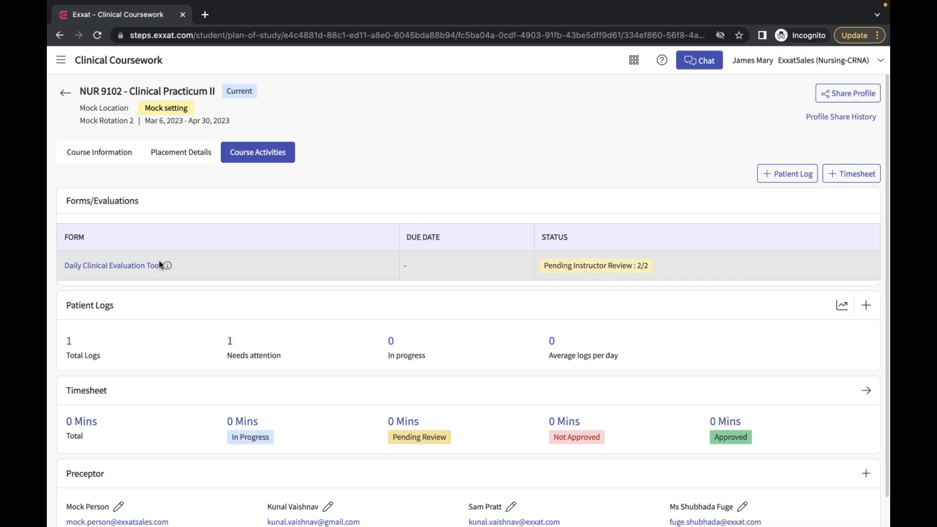
# Step: Open the course's Daily Clinical Evaluation Tool, read through the submitted Daily Clinical Evaluation Tool 2 instance and close it
pyautogui.click(149, 268)
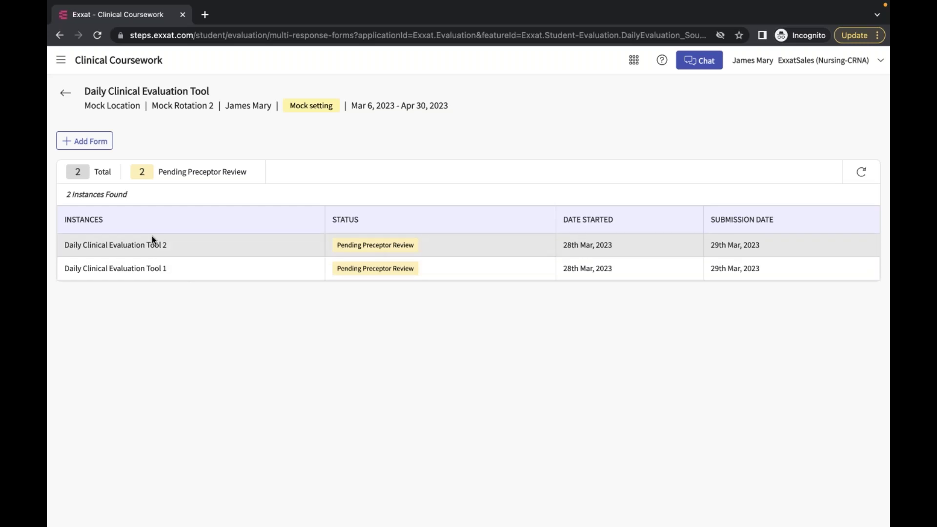
pyautogui.click(388, 249)
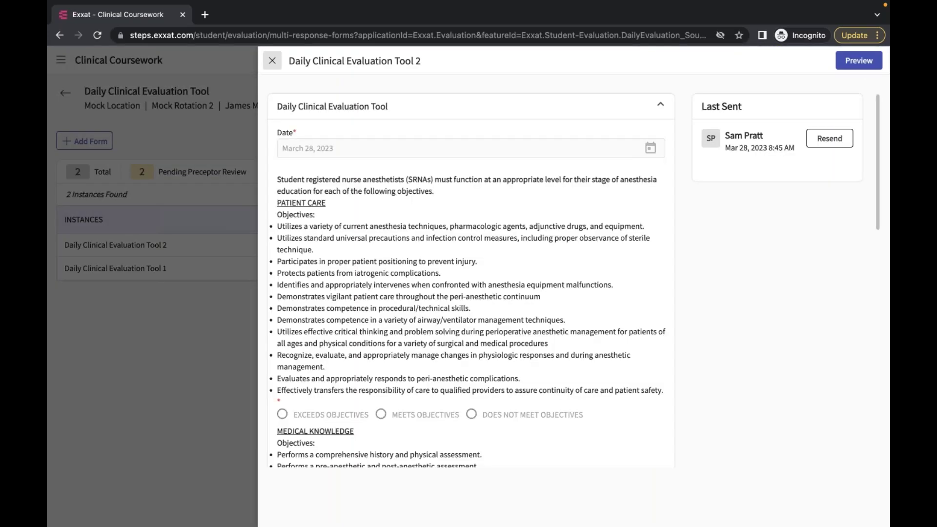
pyautogui.scroll(-15, 400, 251)
pyautogui.scroll(15, 348, 130)
pyautogui.click(277, 64)
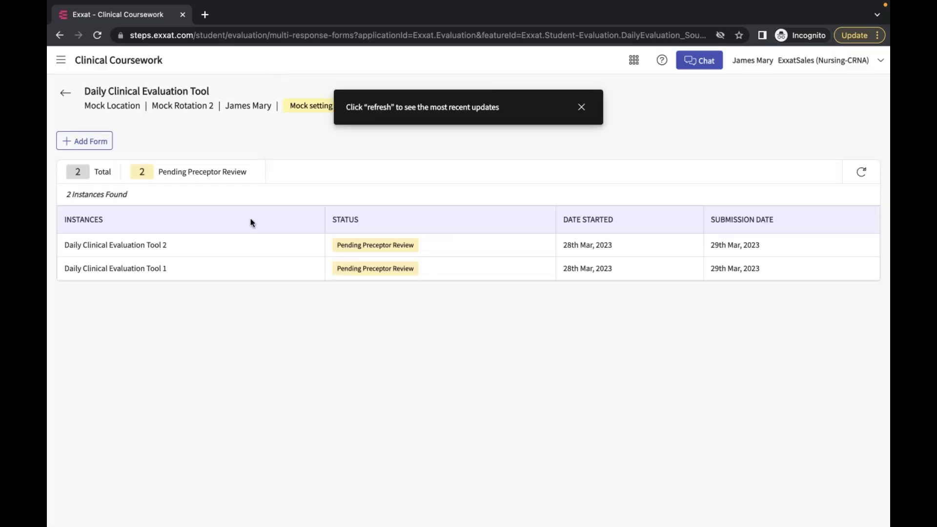
# Step: Add a new Daily Clinical Evaluation Tool form dated April 25, 2023, with the overall comment "Observed patients for 6 hrs."
pyautogui.click(85, 141)
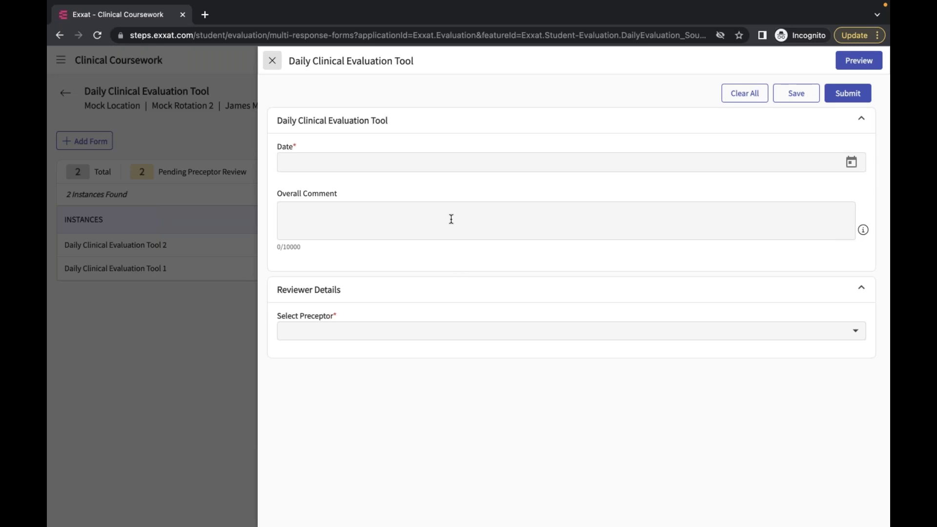
pyautogui.click(429, 163)
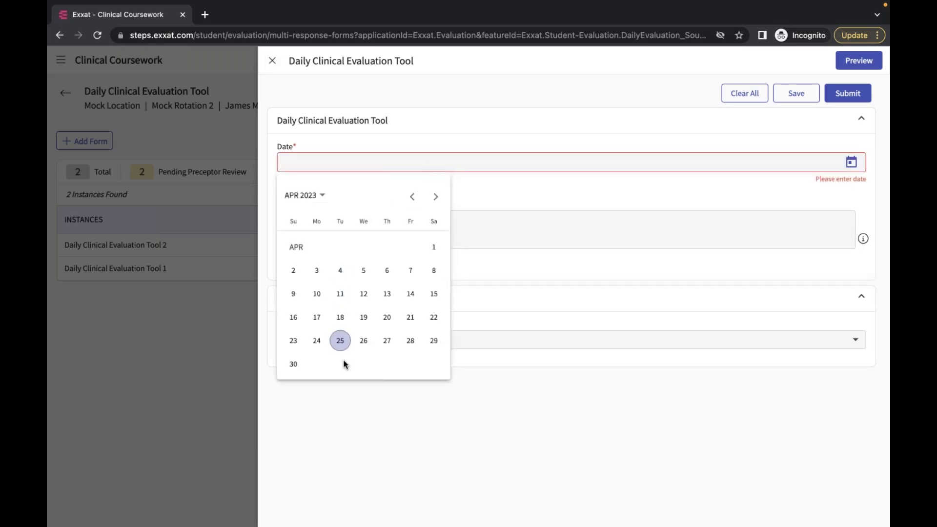
pyautogui.click(341, 344)
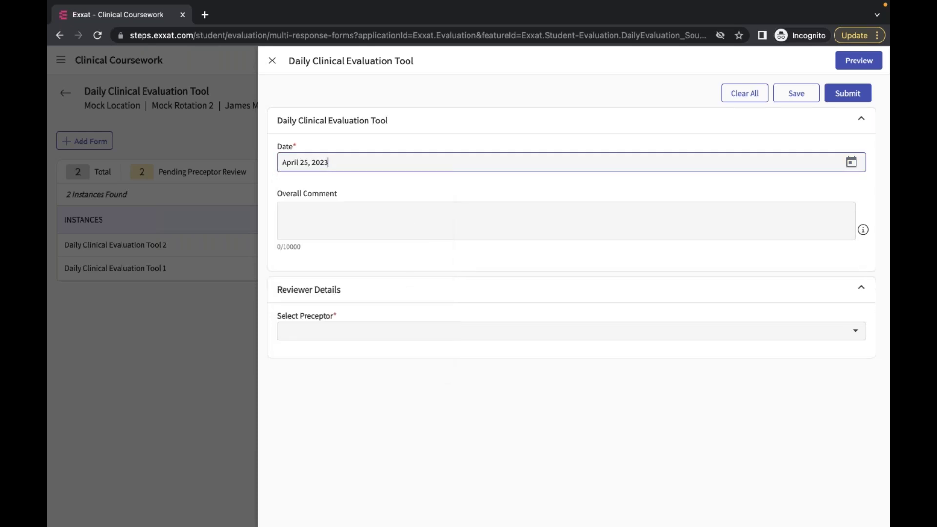
pyautogui.click(402, 213)
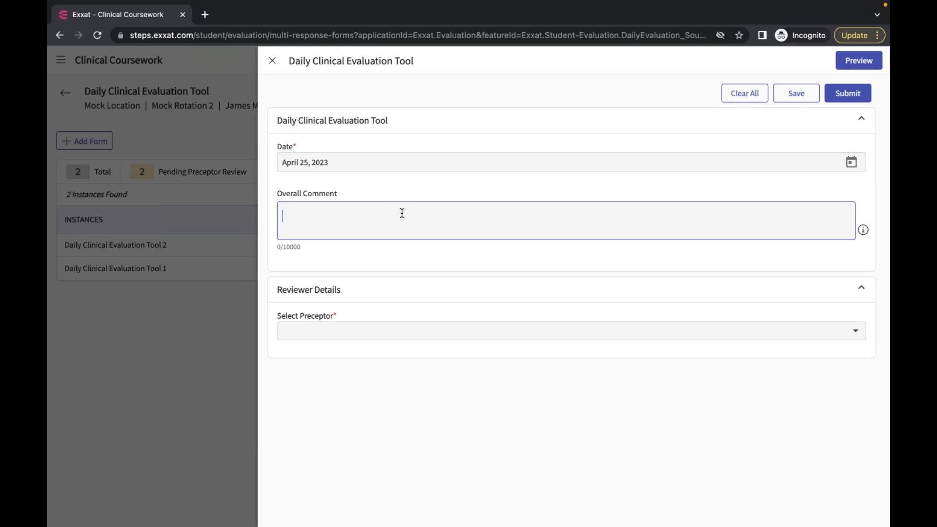
pyautogui.write('Observed patients for')
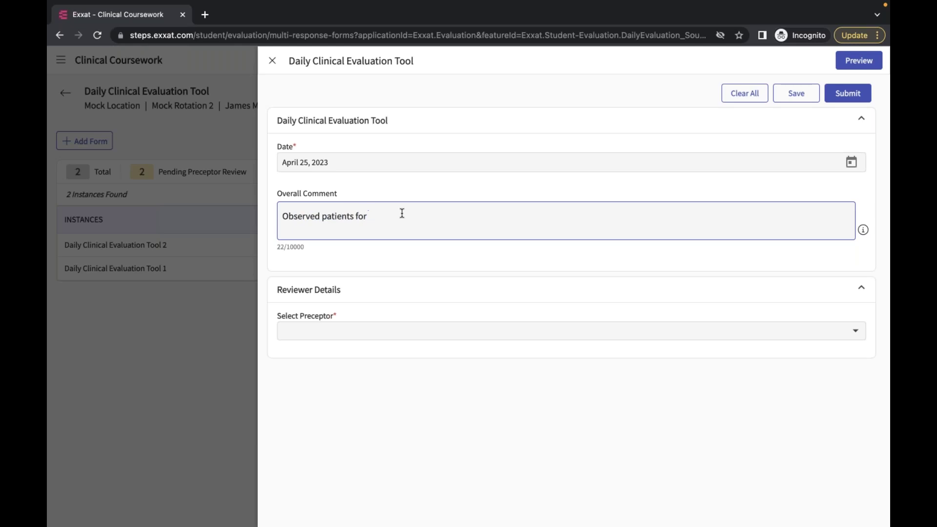
pyautogui.write(' 6 hrs.')
# Step: Choose the last listed preceptor as reviewer and submit the evaluation, confirming the email to the instructing clinician
pyautogui.click(467, 330)
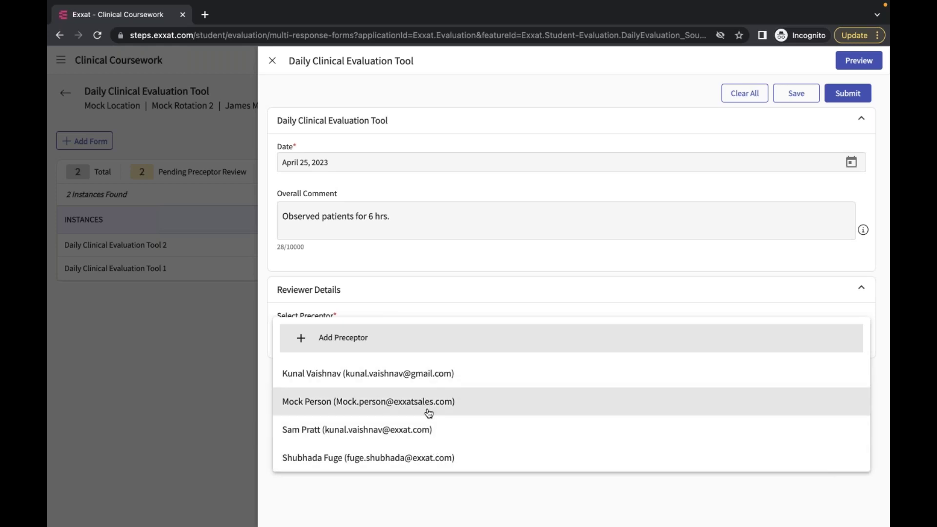
pyautogui.click(417, 459)
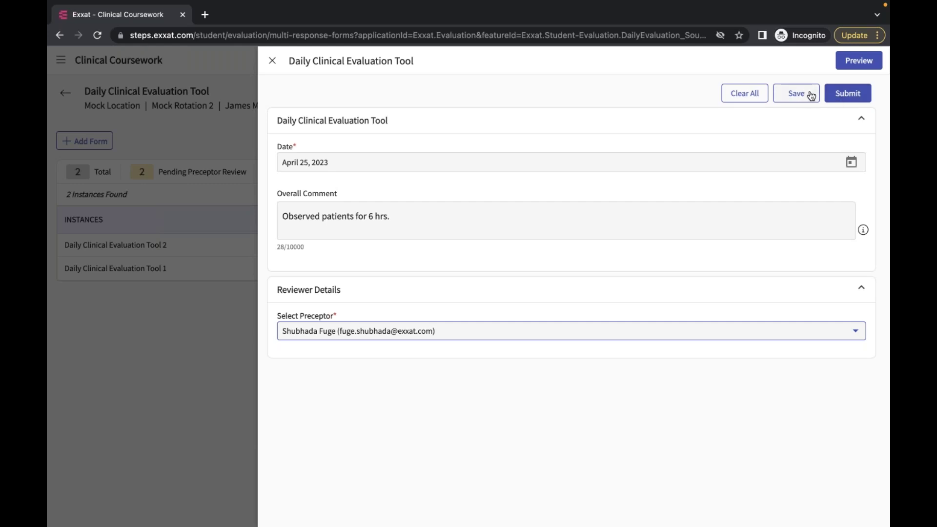
pyautogui.click(838, 98)
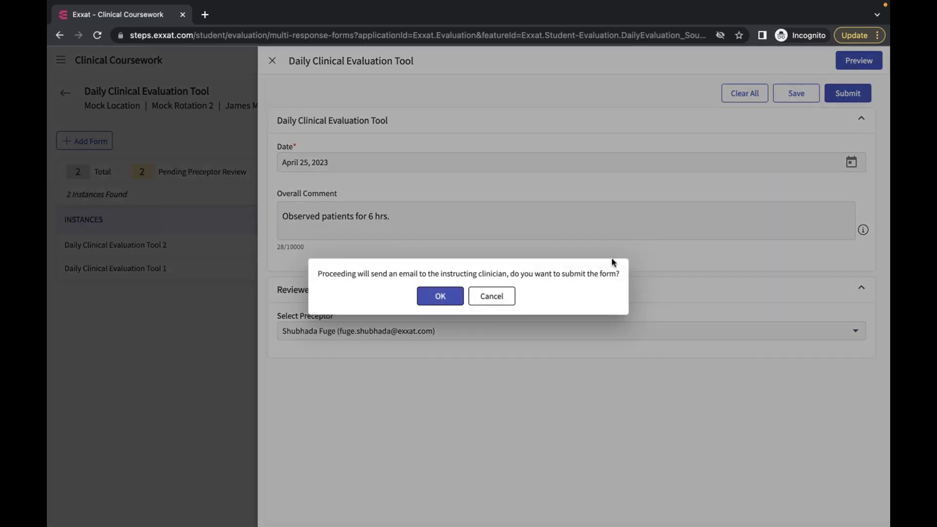
pyautogui.click(441, 299)
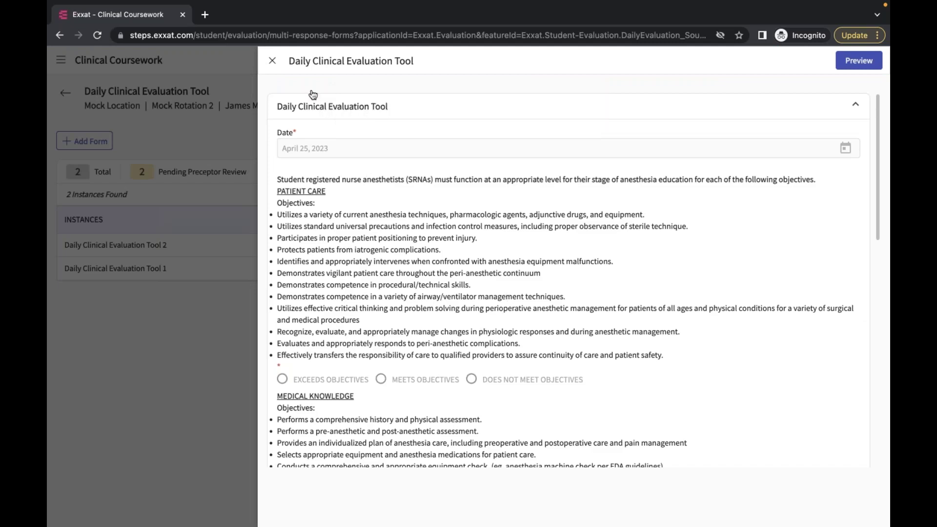
# Step: Close the submitted form and reload the instance list to check the Daily Clinical Evaluation Tool 3 entry
pyautogui.click(272, 61)
pyautogui.click(103, 34)
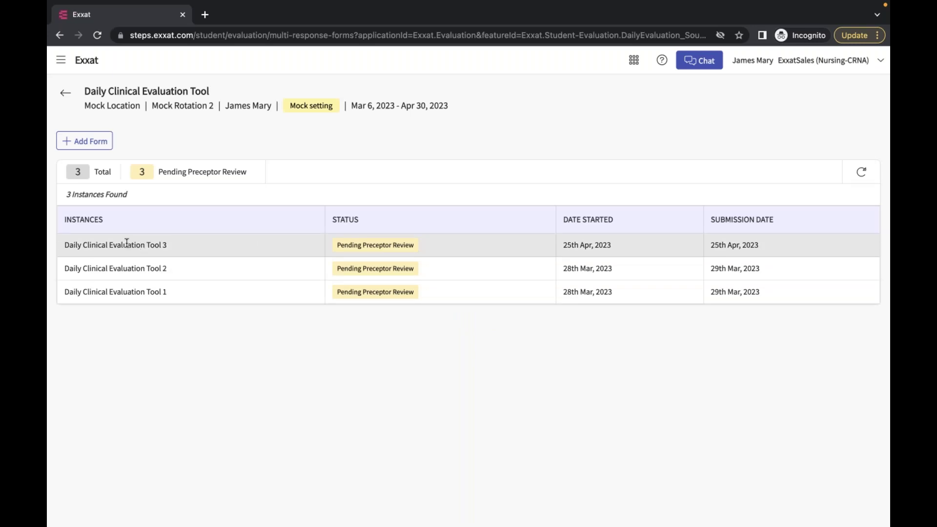
pyautogui.moveTo(127, 242); pyautogui.dragTo(199, 242)
pyautogui.click(202, 243)
# Step: Switch to the Mail app and open the Evaluation Review Request message in its own window
pyautogui.moveTo(673, 515)
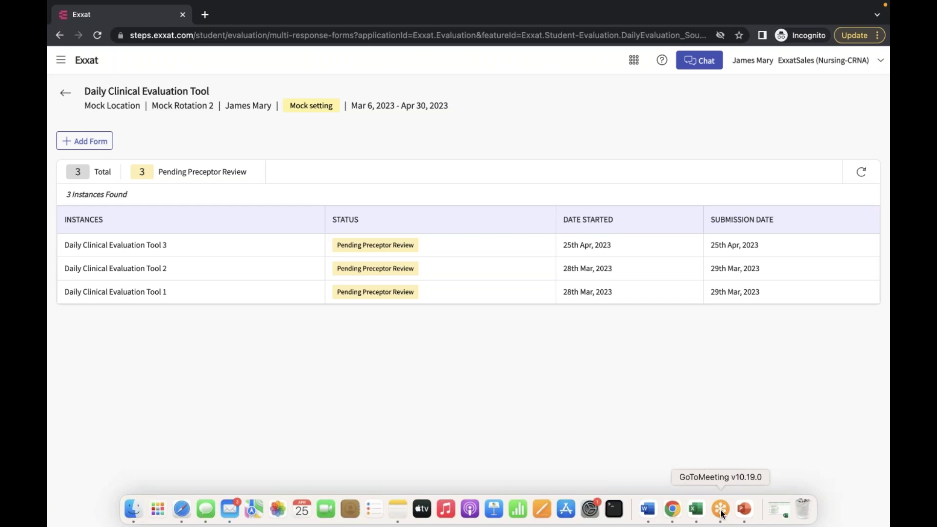
pyautogui.click(230, 509)
pyautogui.click(243, 70)
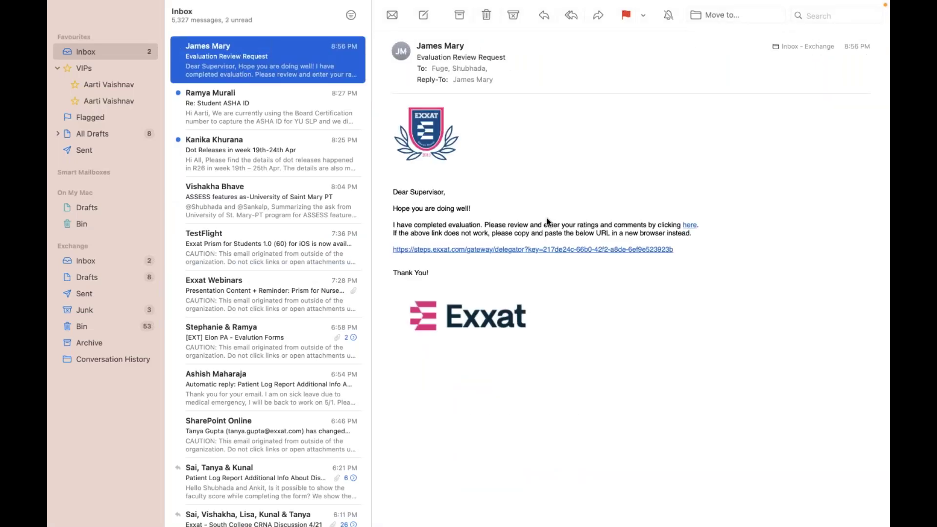
pyautogui.doubleClick(275, 54)
pyautogui.click(511, 29)
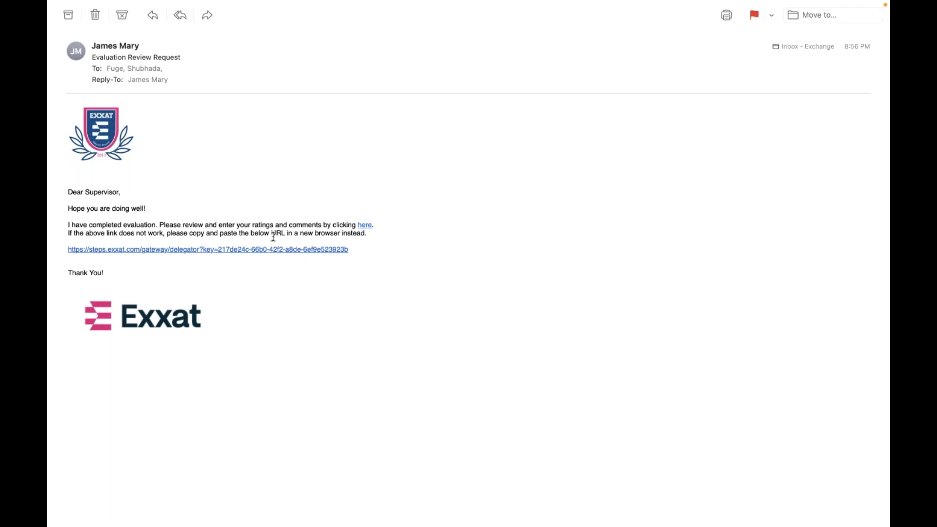
# Step: Follow the message's review link into Safari, enlarge the window and open the pending Daily Clinical Evaluation Tool 3 instance
pyautogui.click(363, 231)
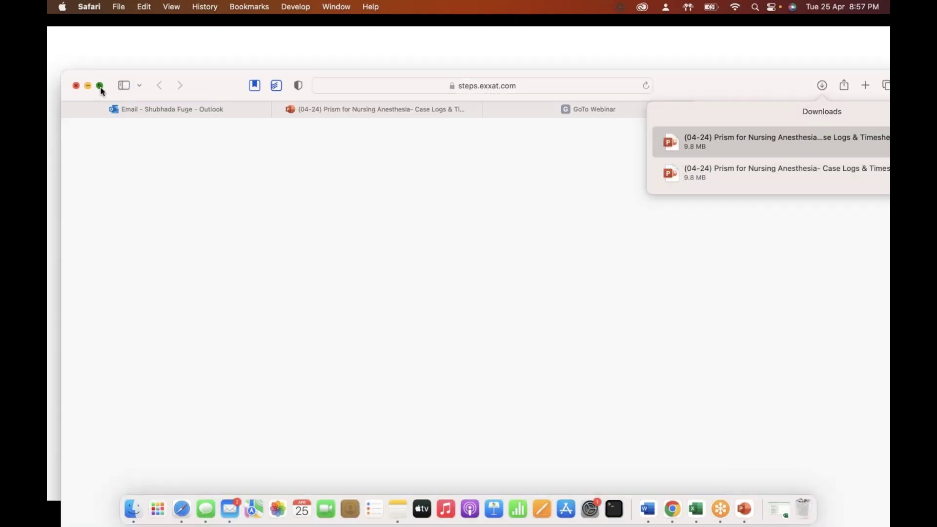
pyautogui.click(101, 86)
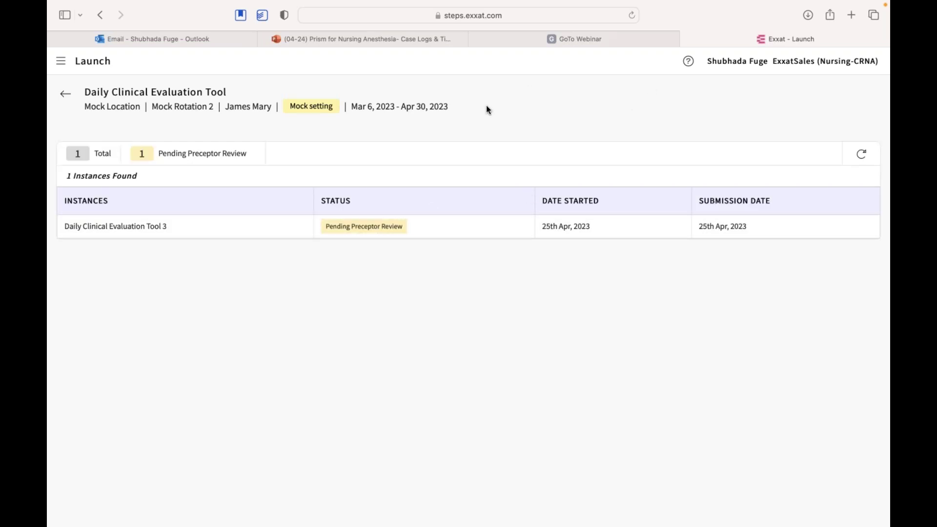
pyautogui.click(339, 229)
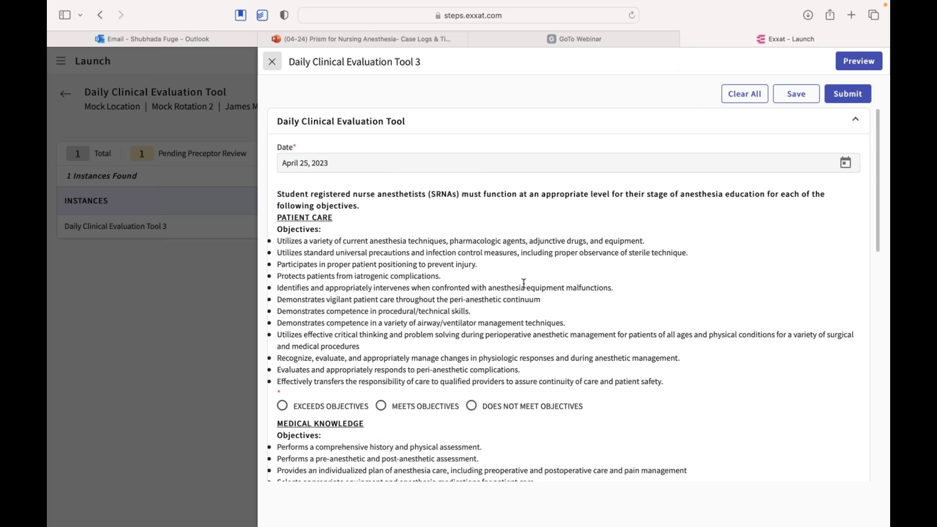
# Step: As the preceptor, rate Patient Care as Exceeds Objectives, Medical Knowledge as Meets Objectives and Professional Practice as Exceeds Objectives
pyautogui.scroll(-2, 524, 283)
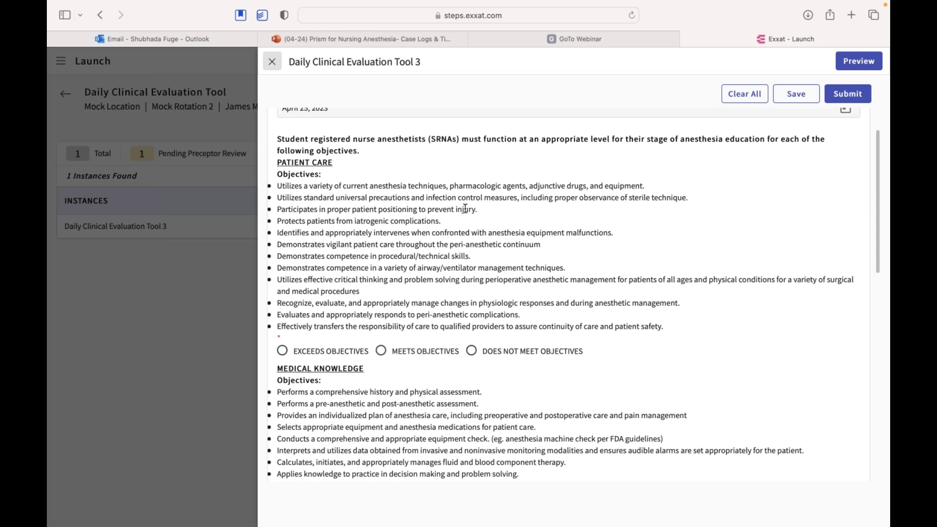
pyautogui.scroll(2, 465, 209)
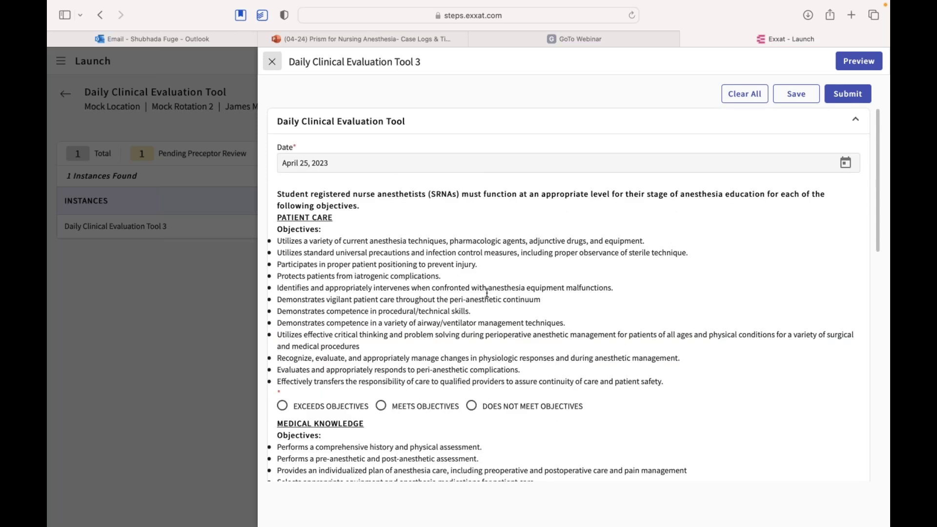
pyautogui.scroll(-20, 488, 292)
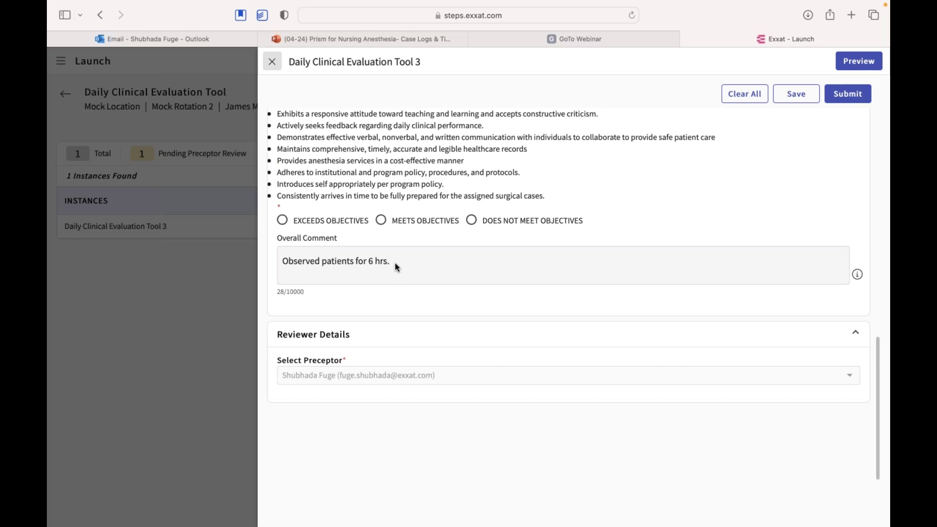
pyautogui.scroll(10, 396, 264)
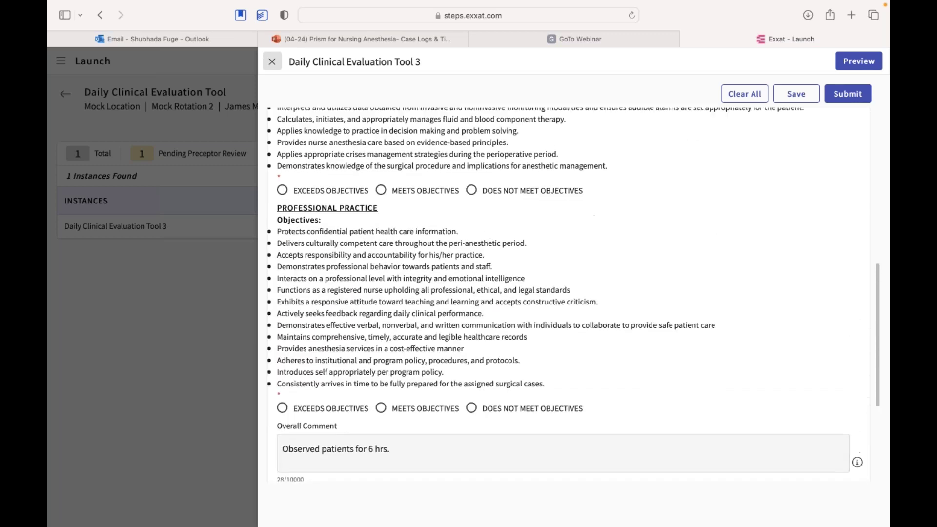
pyautogui.scroll(6, 349, 272)
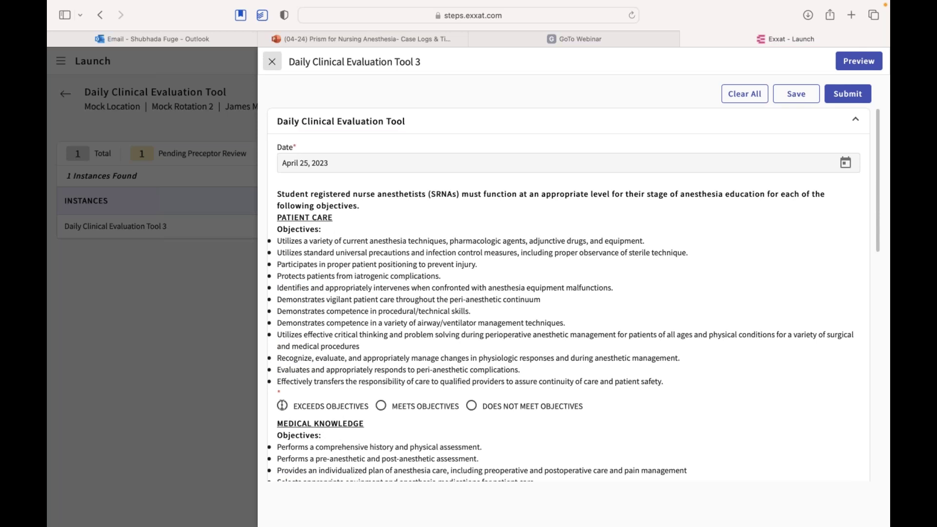
pyautogui.click(282, 405)
pyautogui.scroll(-5, 282, 405)
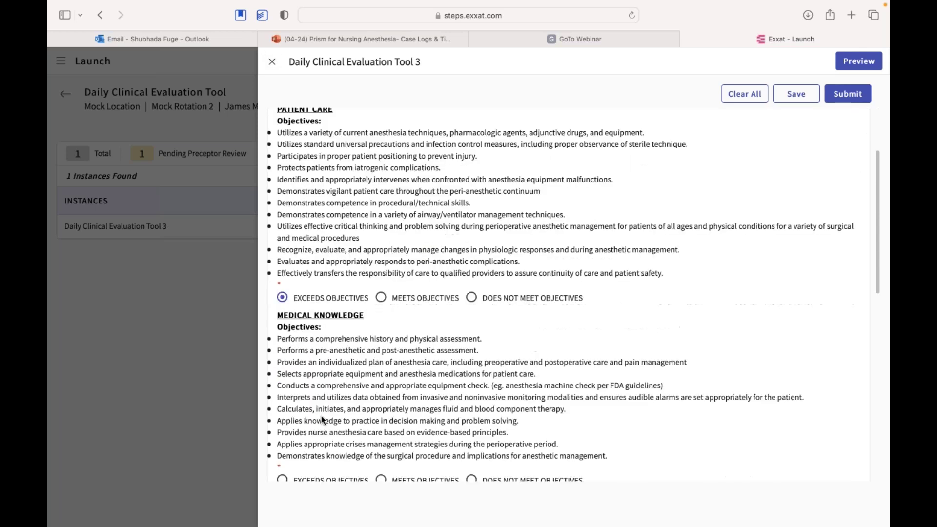
pyautogui.scroll(-4, 391, 366)
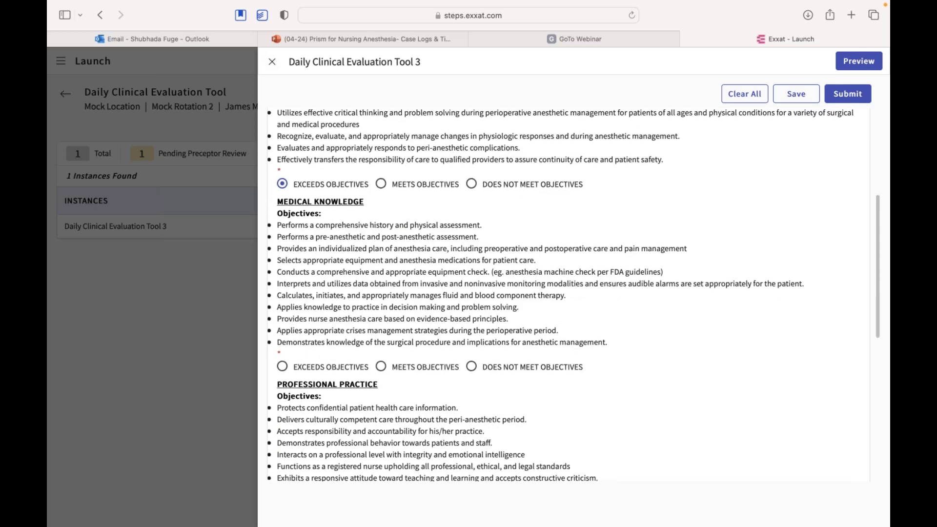
pyautogui.click(381, 368)
pyautogui.scroll(-8, 383, 370)
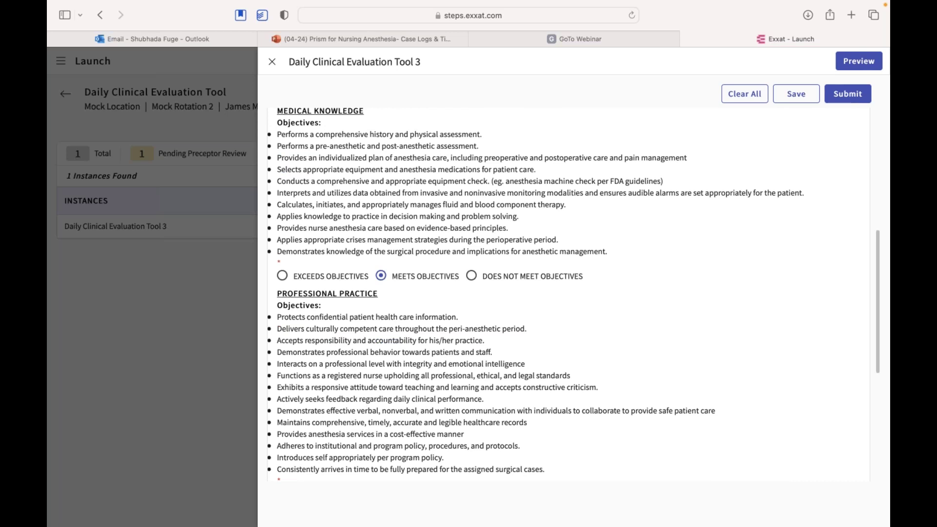
pyautogui.click(282, 397)
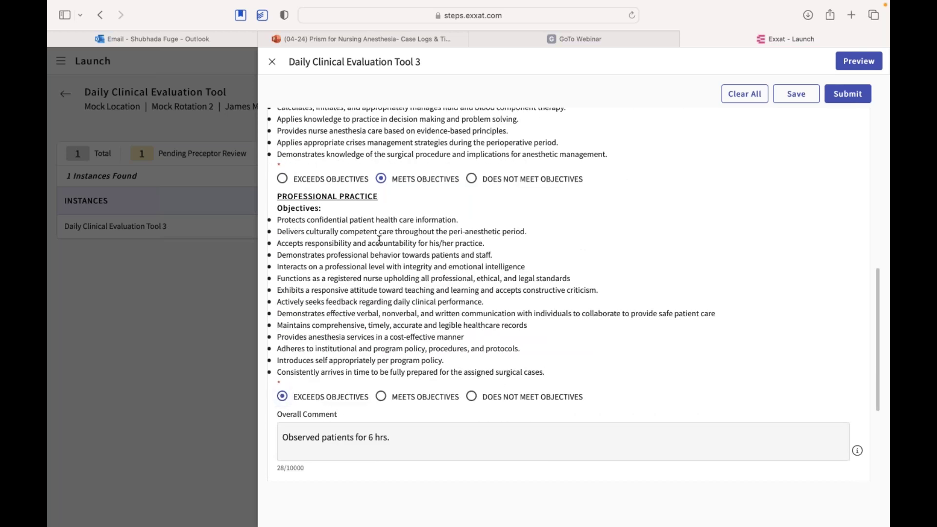
# Step: Review the objectives, selected ratings, overall comment and reviewer details throughout the Daily Clinical Evaluation Tool 3 form
pyautogui.scroll(4, 379, 241)
pyautogui.scroll(9, 379, 240)
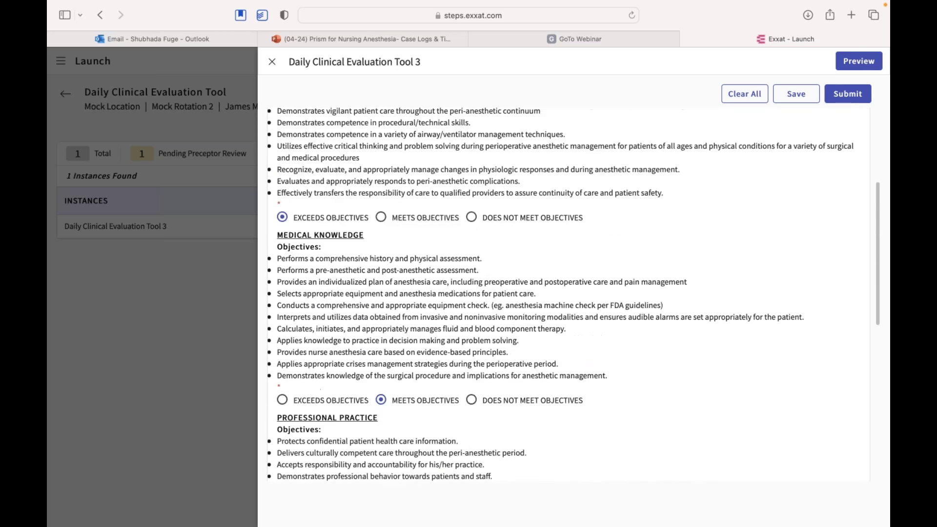
pyautogui.scroll(2, 566, 293)
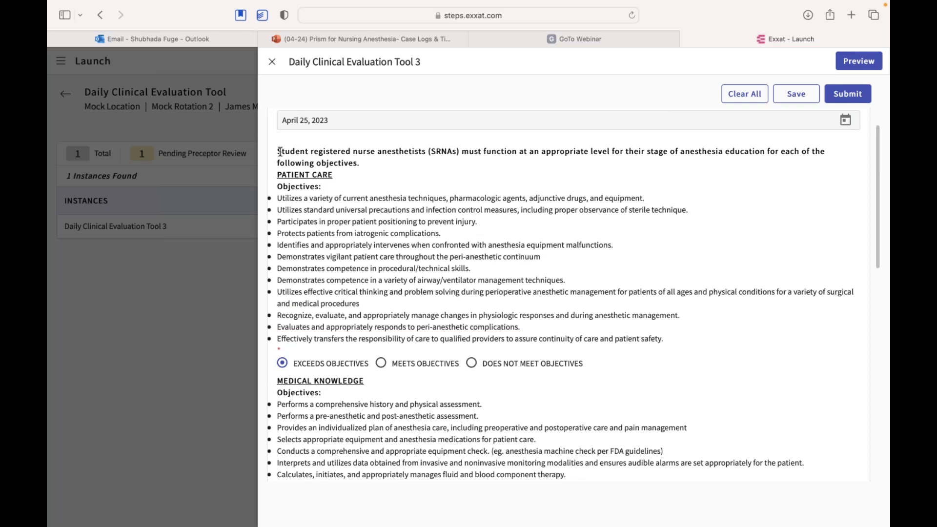
pyautogui.scroll(-4, 406, 247)
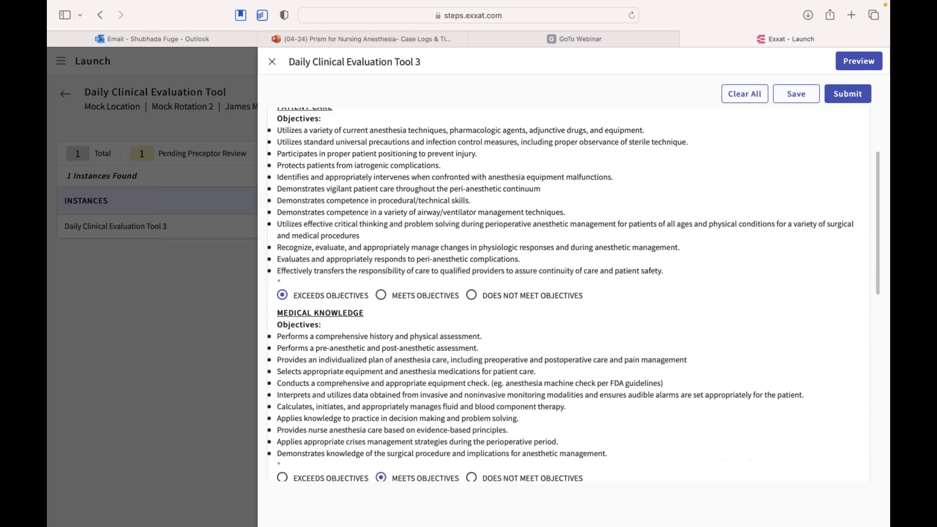
pyautogui.scroll(-5, 396, 268)
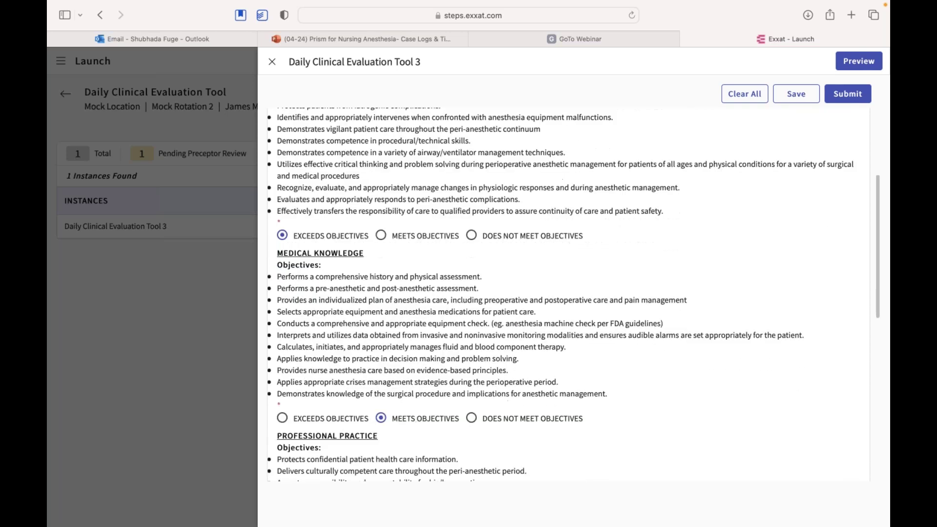
pyautogui.scroll(-6, 422, 350)
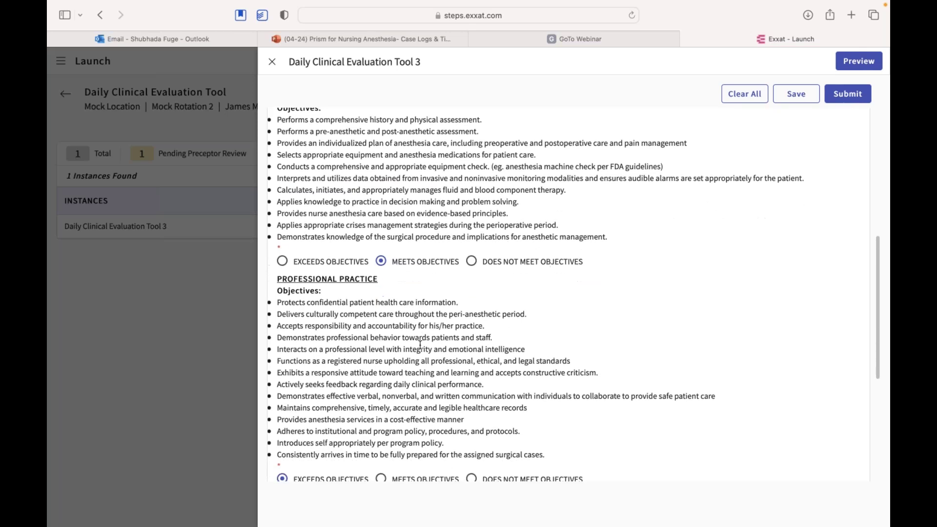
pyautogui.scroll(-5, 420, 345)
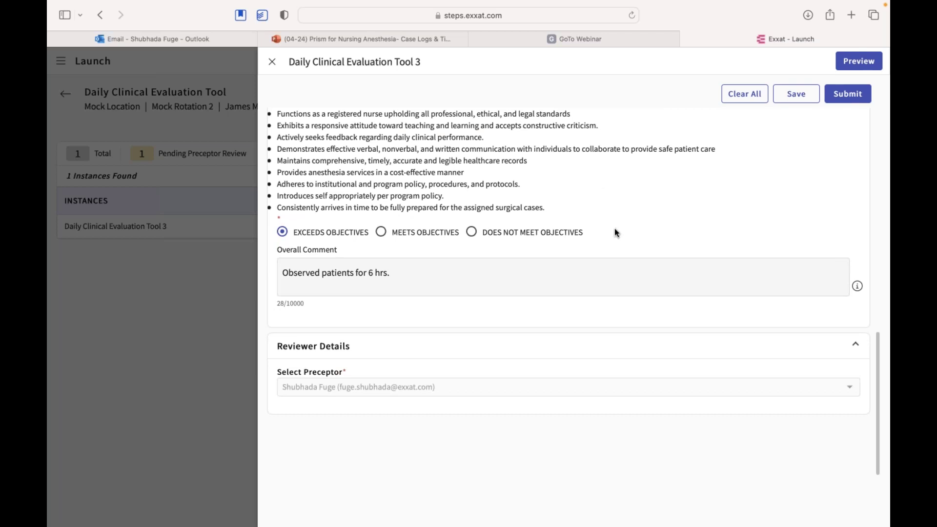
pyautogui.scroll(13, 615, 229)
pyautogui.scroll(8, 614, 229)
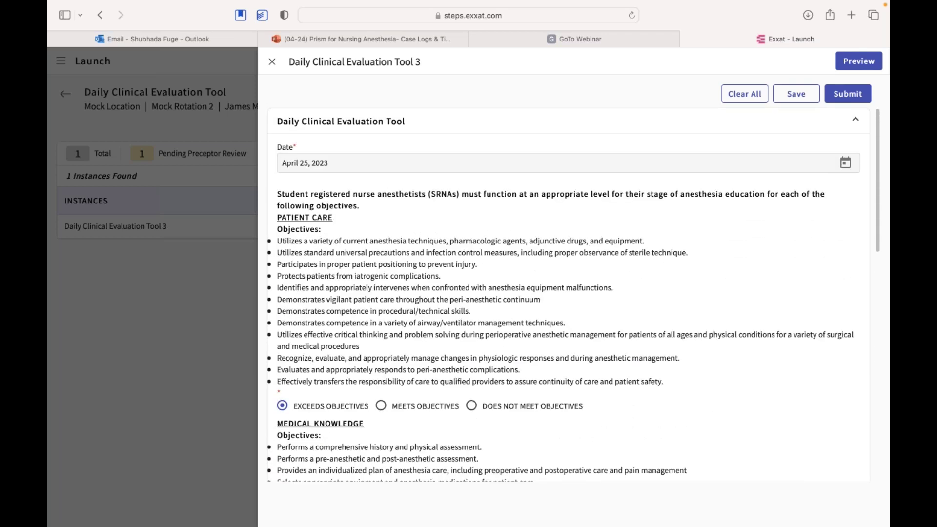
pyautogui.scroll(-20, 568, 293)
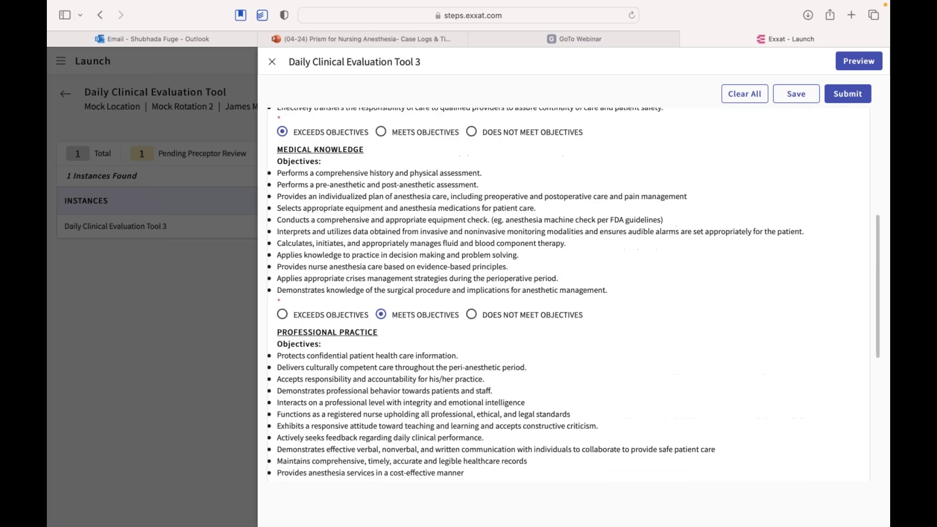
pyautogui.scroll(9, 655, 194)
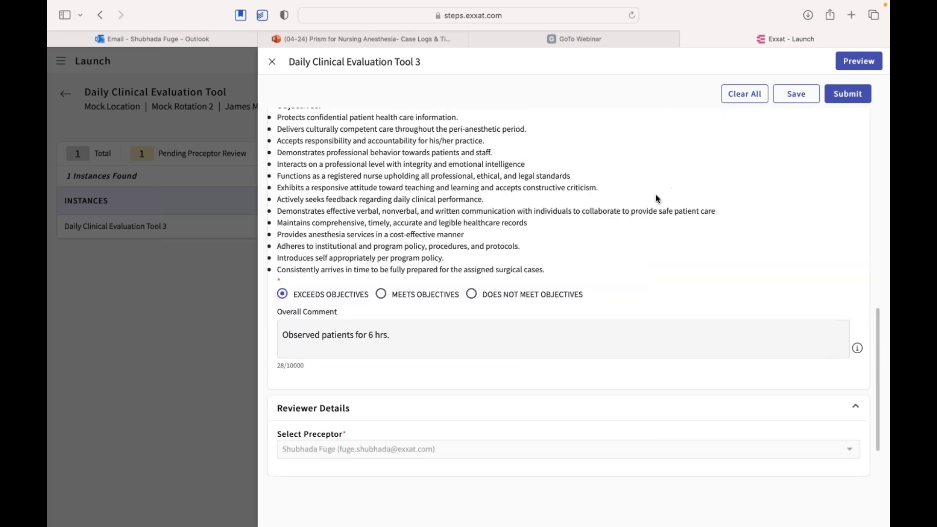
pyautogui.scroll(11, 655, 195)
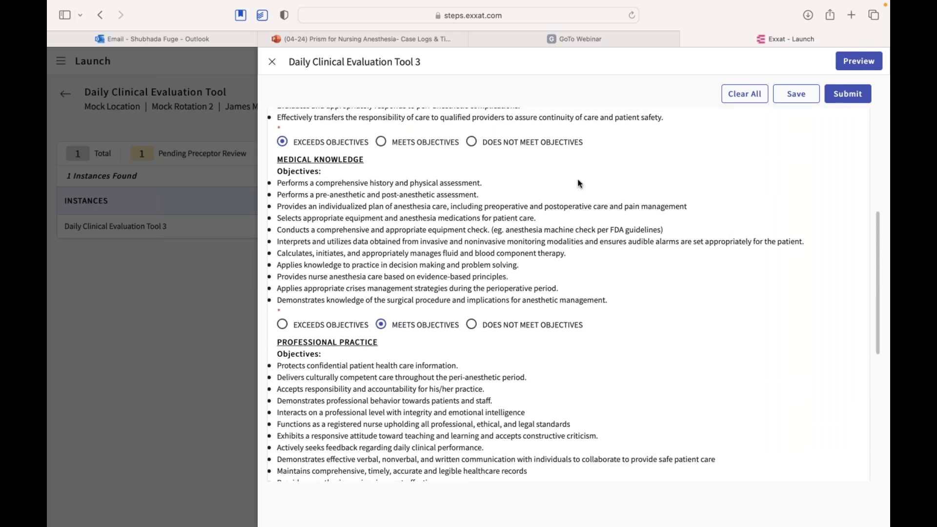
# Step: Submit the completed Daily Clinical Evaluation Tool 3 form to the academic institution for review
pyautogui.scroll(-8, 579, 184)
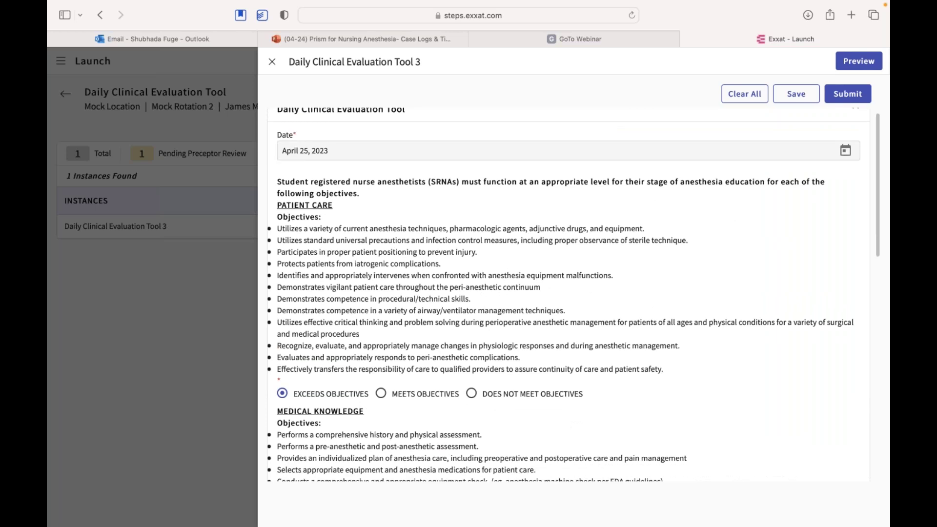
pyautogui.scroll(-13, 569, 293)
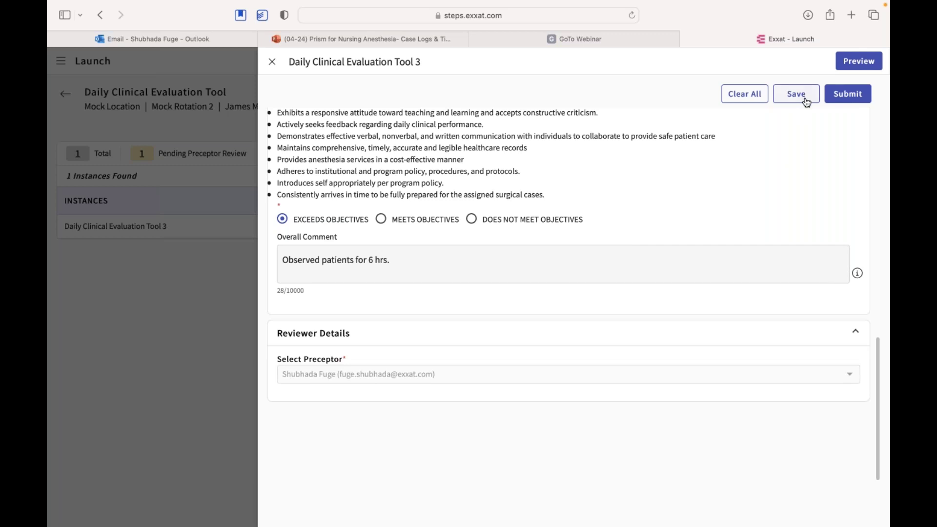
pyautogui.click(851, 100)
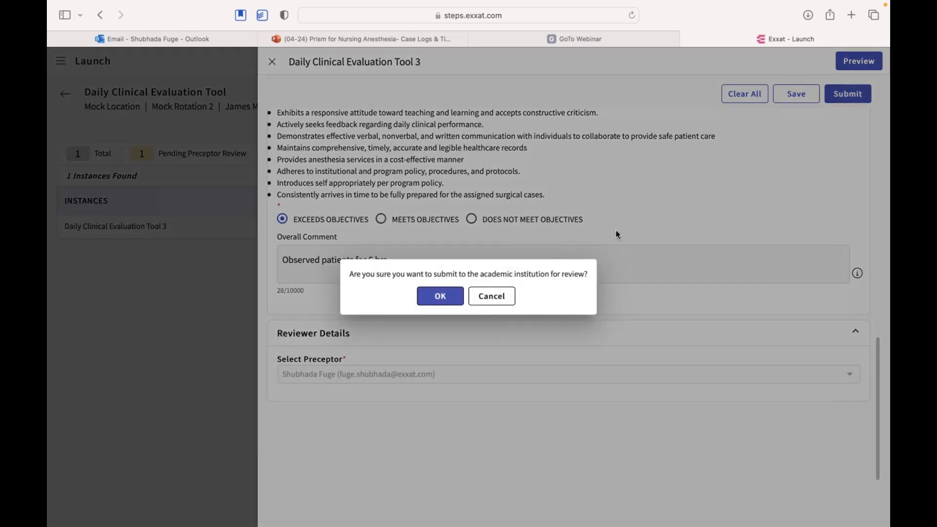
pyautogui.click(431, 298)
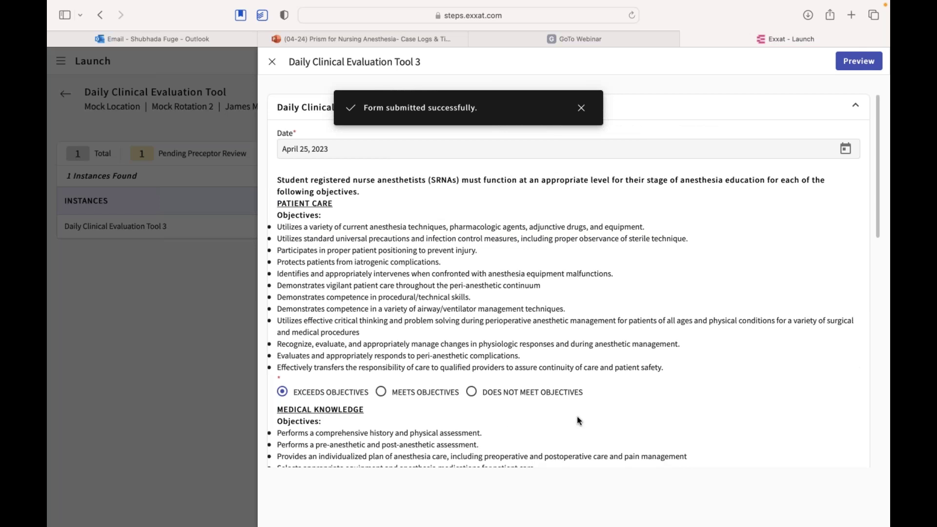
# Step: Look through the submitted Daily Clinical Evaluation Tool 3 form, from its date and objectives to the selected ratings
pyautogui.moveTo(665, 517)
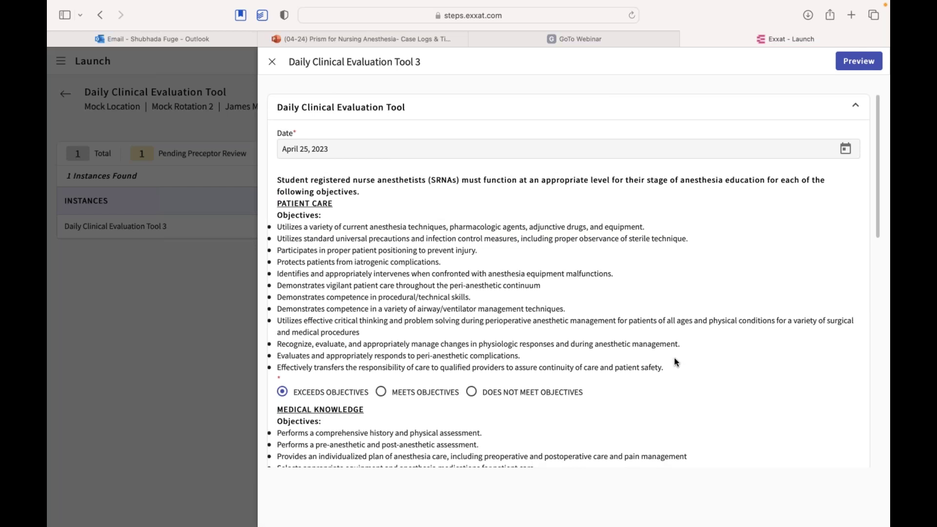
pyautogui.scroll(-2, 675, 362)
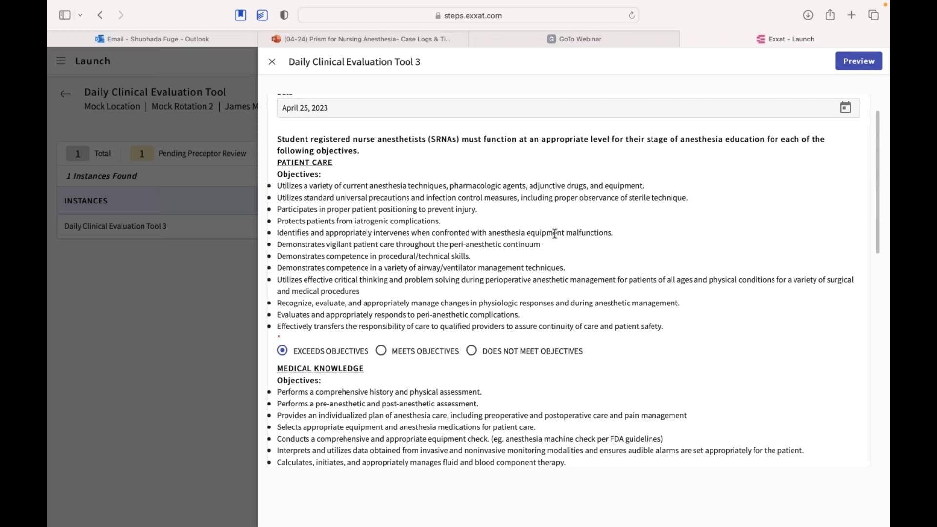
pyautogui.scroll(2, 554, 233)
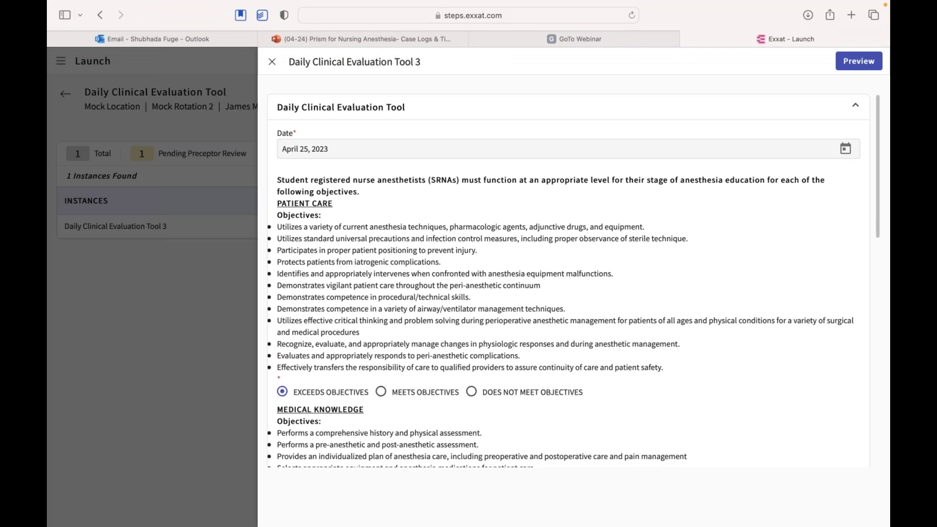
pyautogui.scroll(-6, 545, 299)
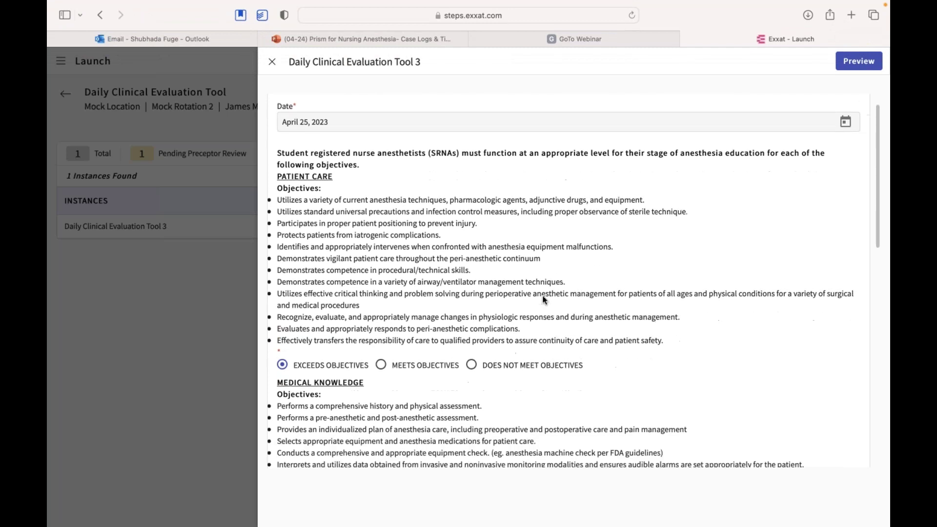
pyautogui.scroll(5, 544, 301)
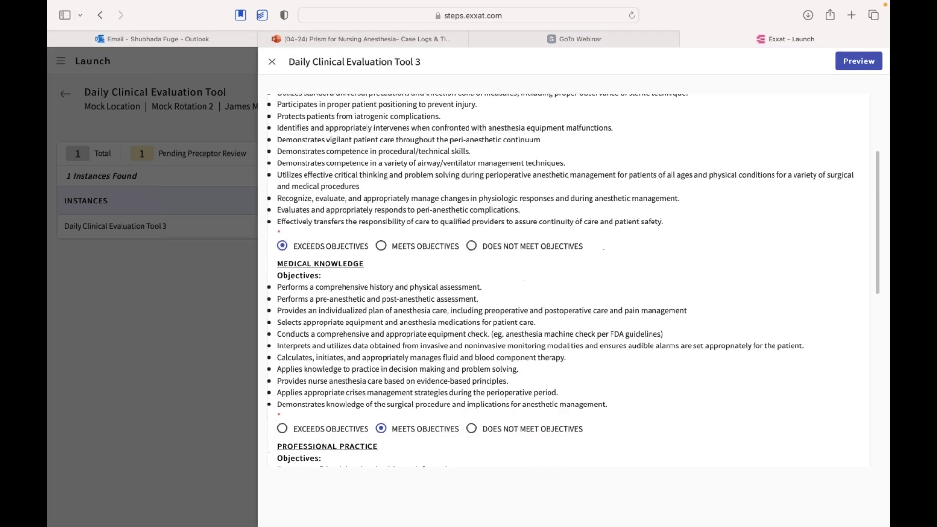
pyautogui.scroll(-1, 545, 301)
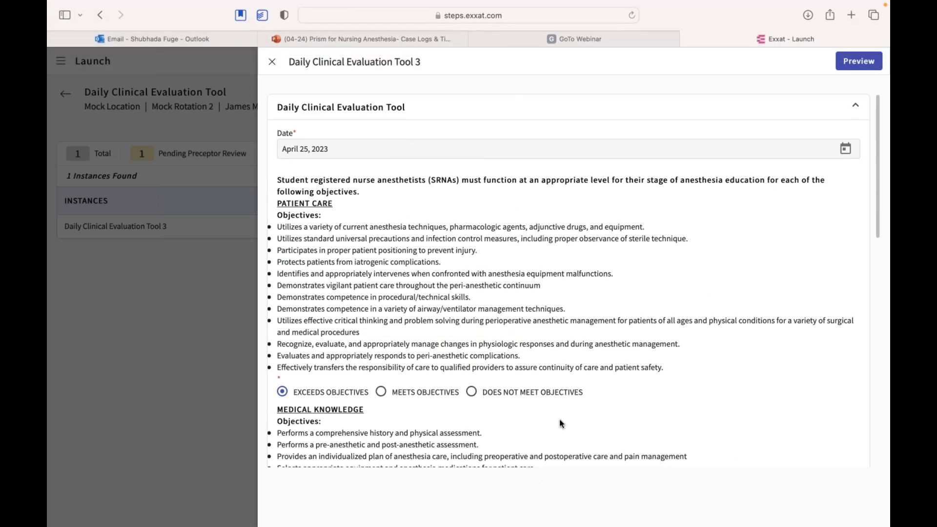
pyautogui.scroll(-15, 560, 424)
pyautogui.scroll(15, 559, 424)
# Step: Switch to the Chrome window showing Learning activity - Setup, leave the NUR 9101 course and go to the Learning Activities course offerings
pyautogui.moveTo(637, 522)
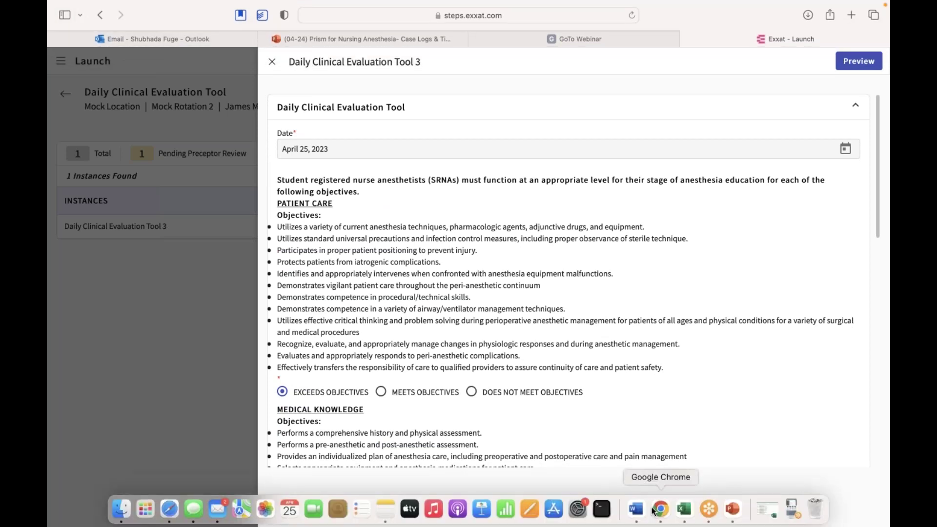
pyautogui.rightClick(661, 510)
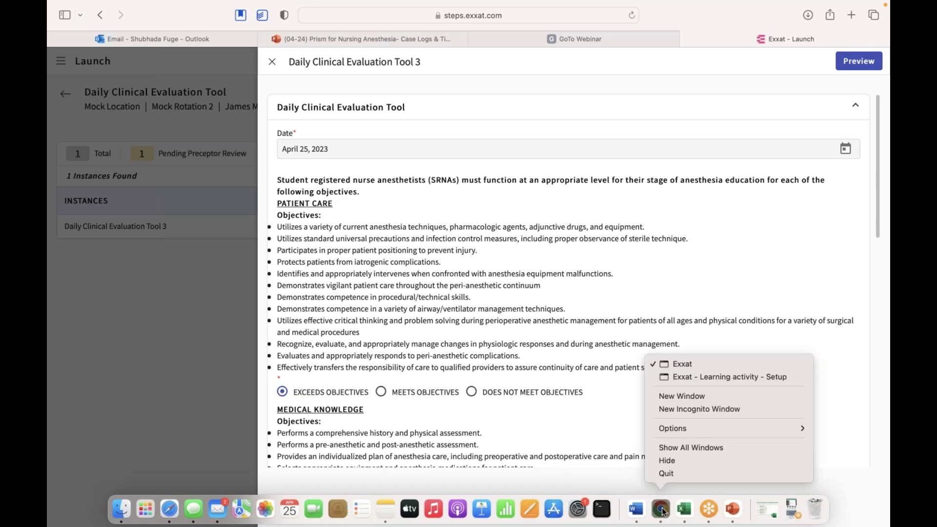
pyautogui.click(688, 377)
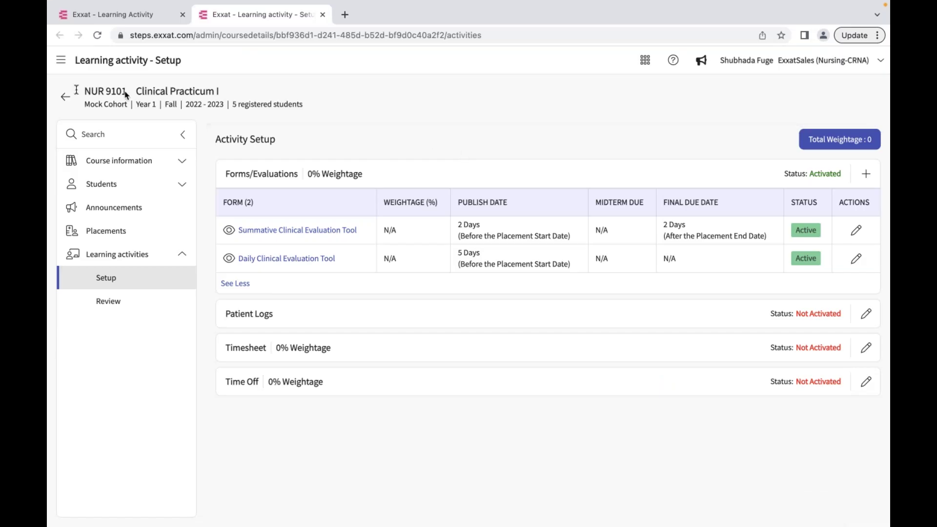
pyautogui.click(62, 97)
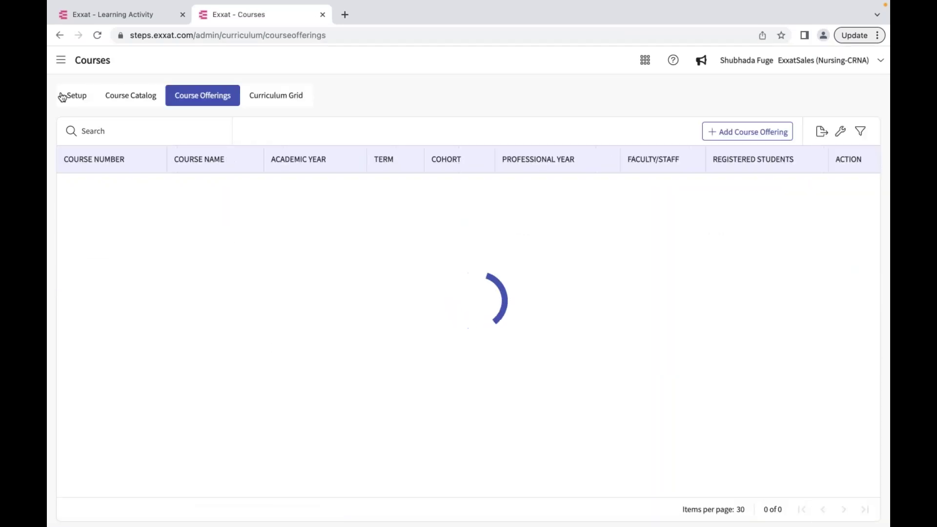
pyautogui.click(61, 60)
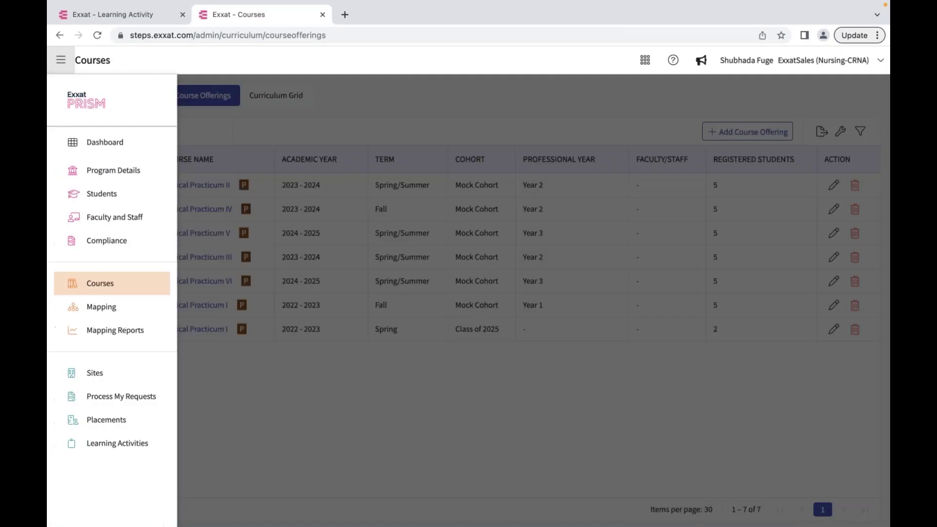
pyautogui.click(117, 442)
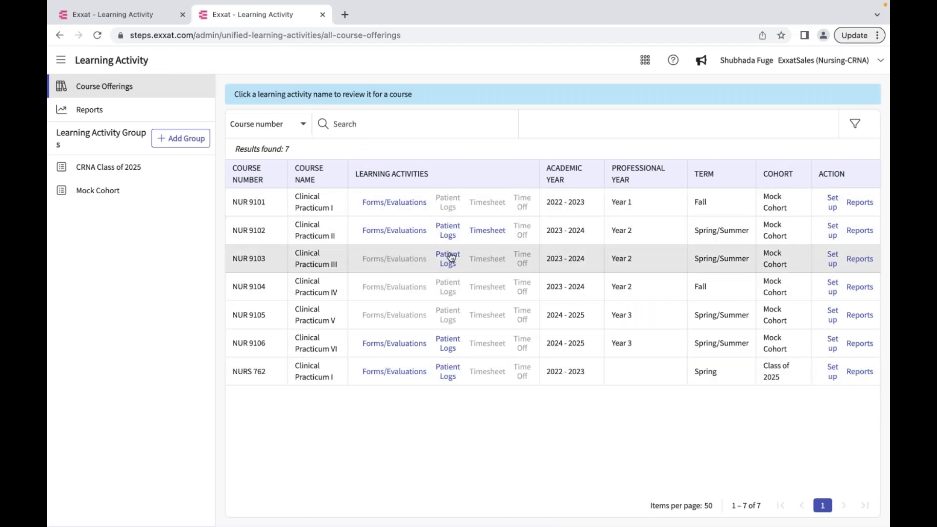
# Step: Check the NUR 9102 forms/evaluations summary and its Daily Clinical Evaluation Tool page, and return to the course offerings
pyautogui.click(394, 235)
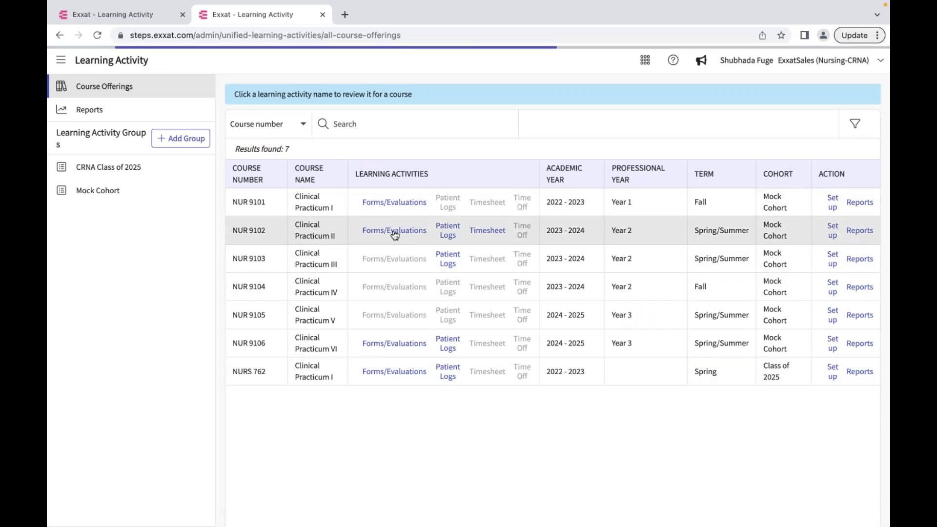
pyautogui.click(59, 35)
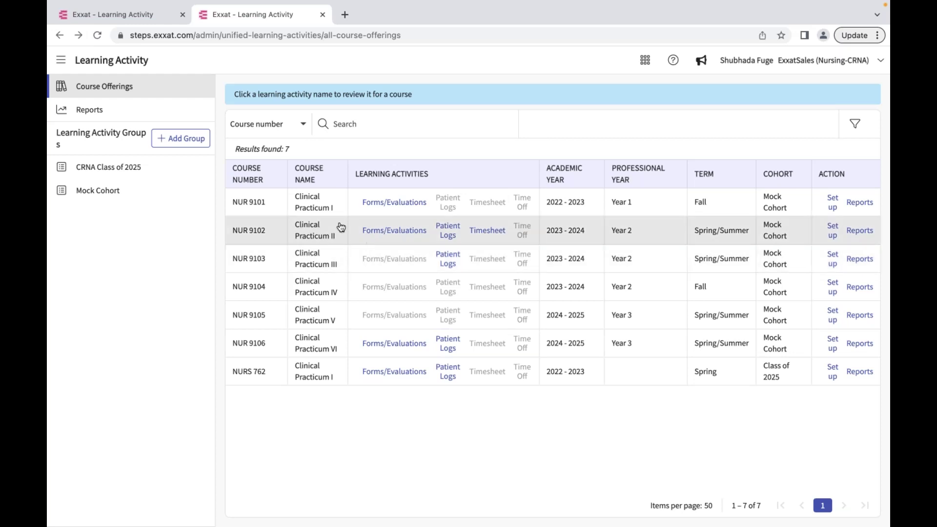
pyautogui.click(390, 233)
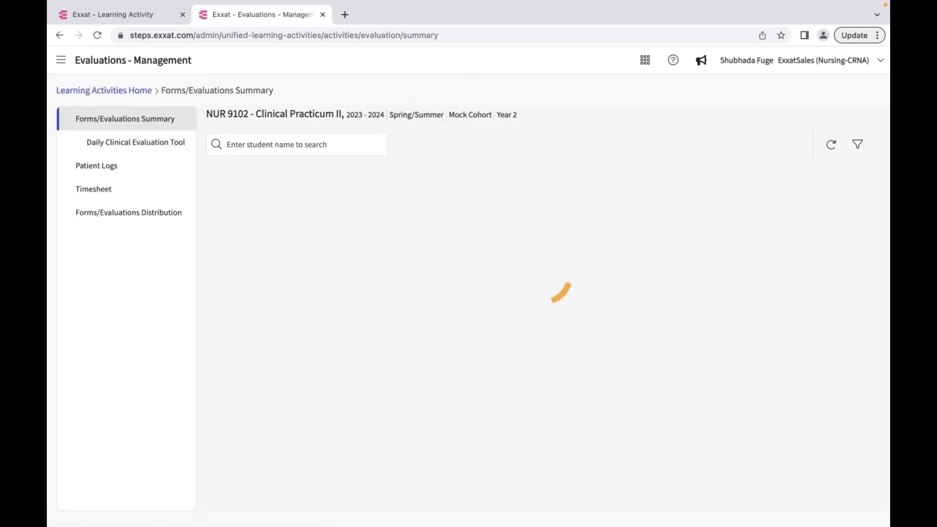
pyautogui.click(146, 142)
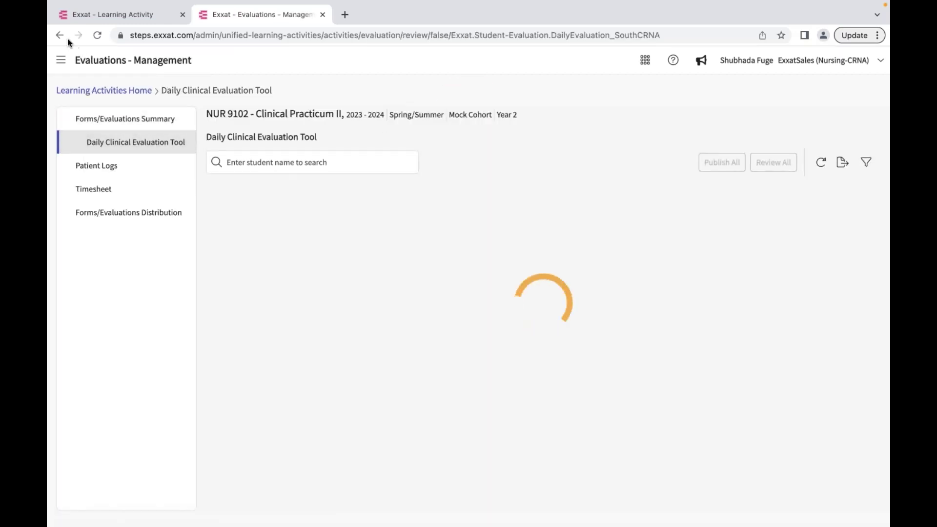
pyautogui.click(59, 35)
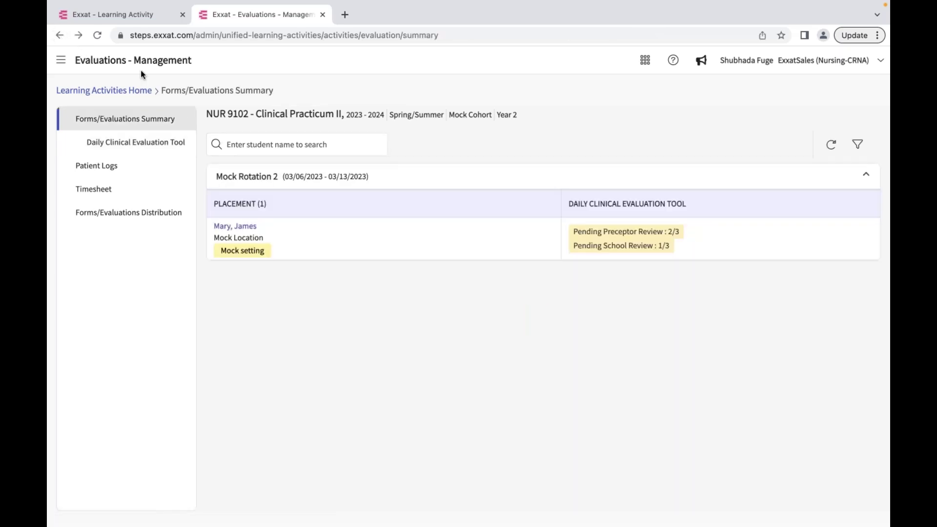
pyautogui.click(59, 36)
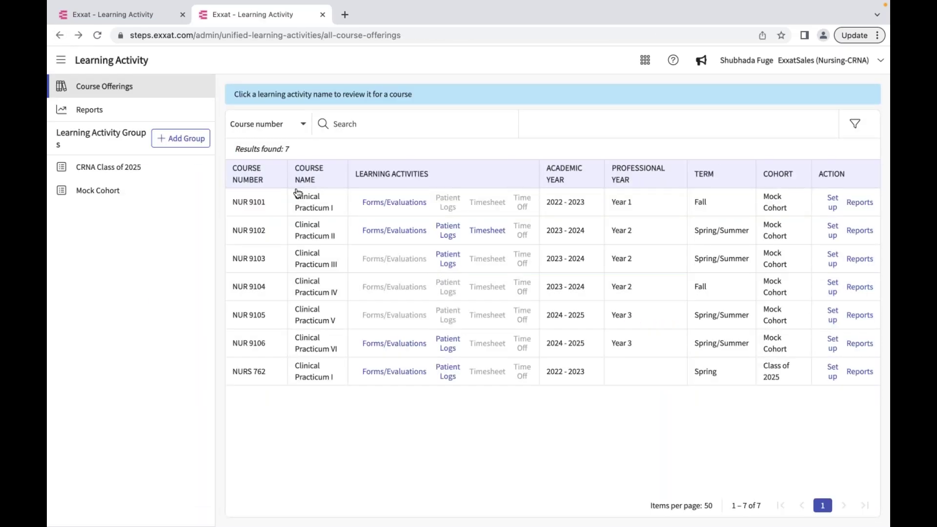
# Step: Open the NUR 9106 forms/evaluations summary and bring up the Daily Clinical Evaluation Tool 4 instance pending school review
pyautogui.click(399, 346)
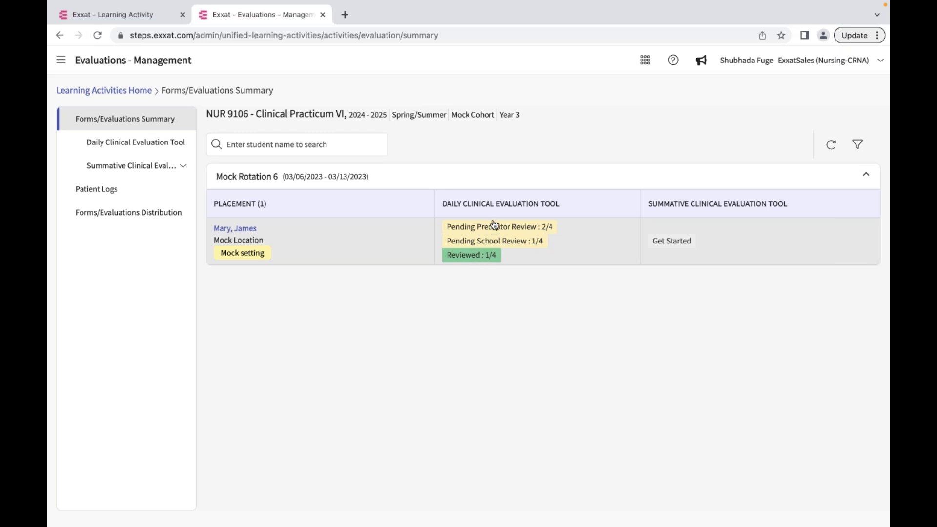
pyautogui.click(493, 240)
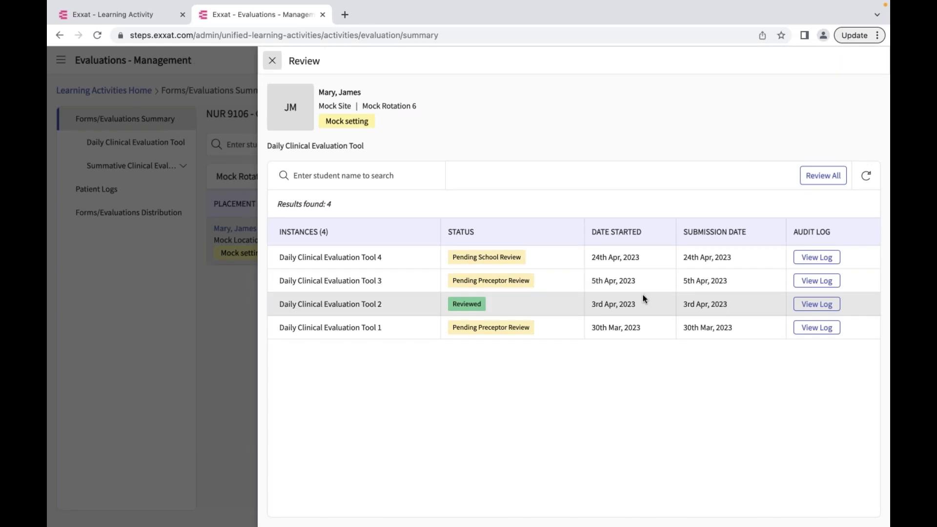
pyautogui.click(500, 264)
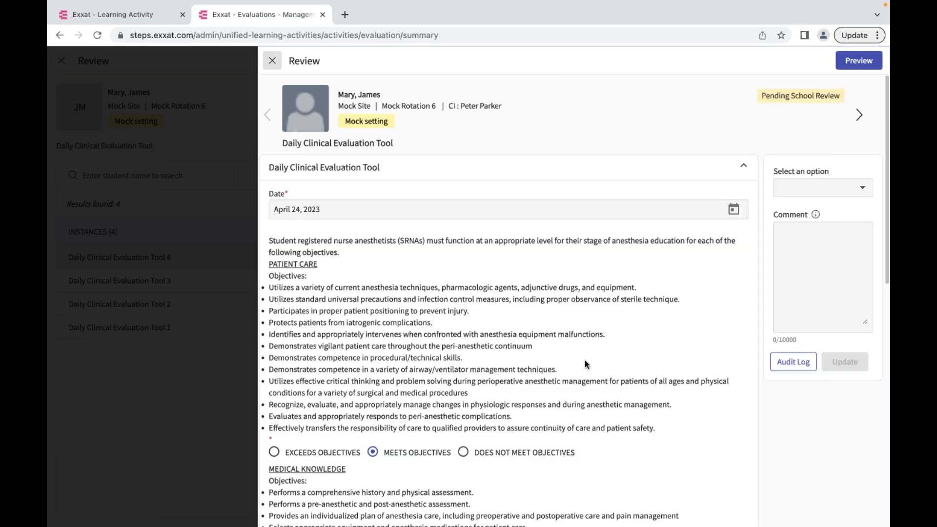
# Step: Examine the objective ratings, overall comment and reviewer details in the Daily Clinical Evaluation Tool 4 form
pyautogui.scroll(-4, 588, 411)
pyautogui.scroll(-7, 587, 411)
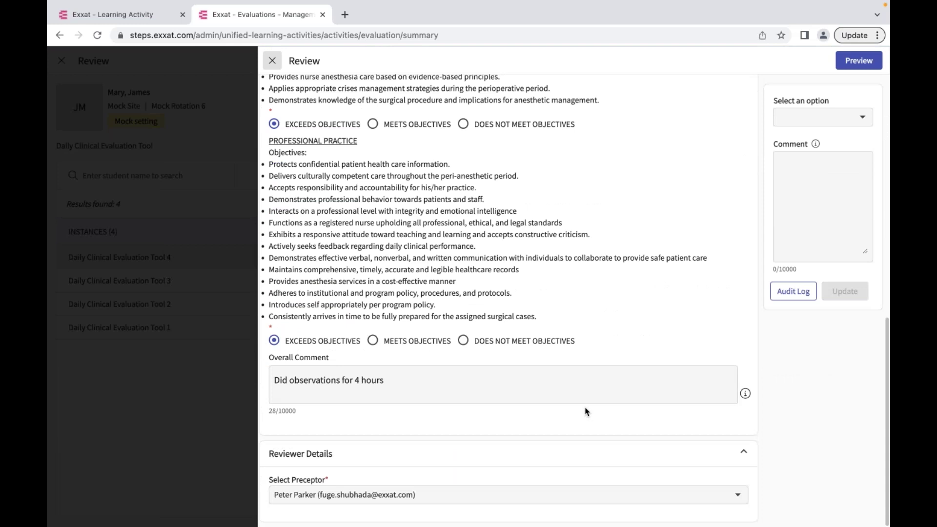
pyautogui.scroll(3, 587, 412)
pyautogui.scroll(-2, 586, 410)
pyautogui.scroll(1, 586, 407)
pyautogui.scroll(9, 586, 407)
pyautogui.scroll(1, 576, 238)
# Step: Update Daily Clinical Evaluation Tool 4 with the Review option as the school, and close both review panes to return to the summary
pyautogui.click(807, 188)
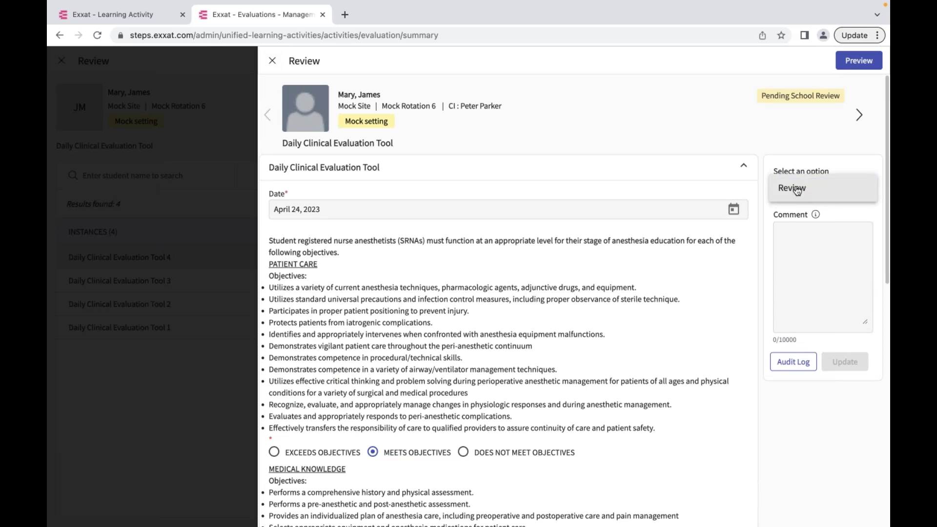
pyautogui.click(771, 140)
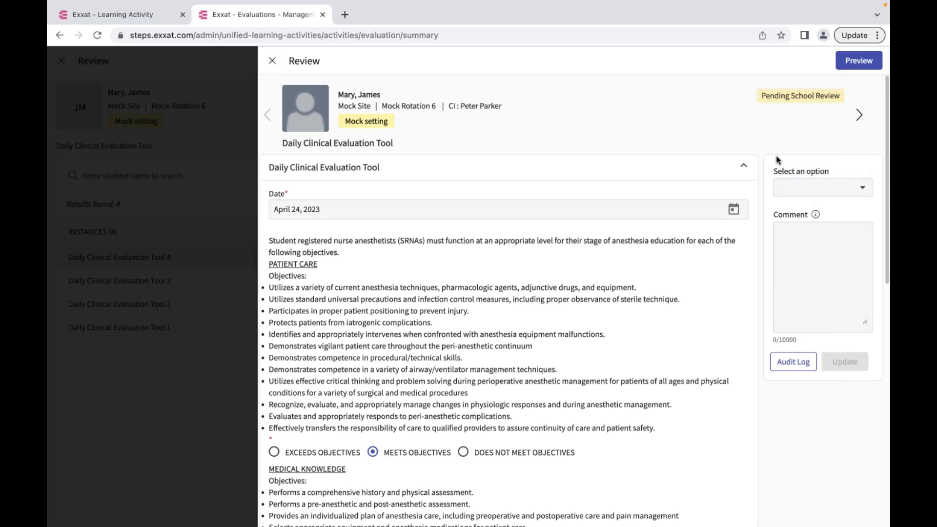
pyautogui.click(795, 197)
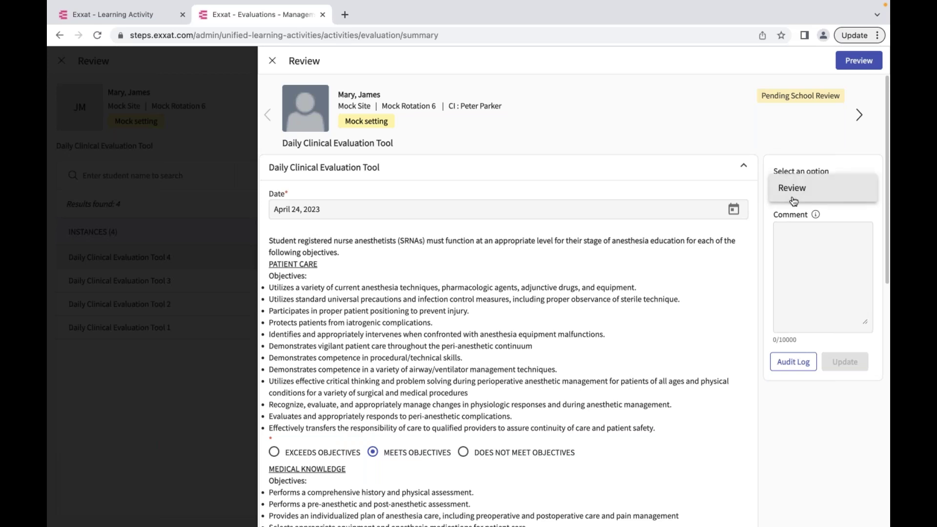
pyautogui.click(759, 143)
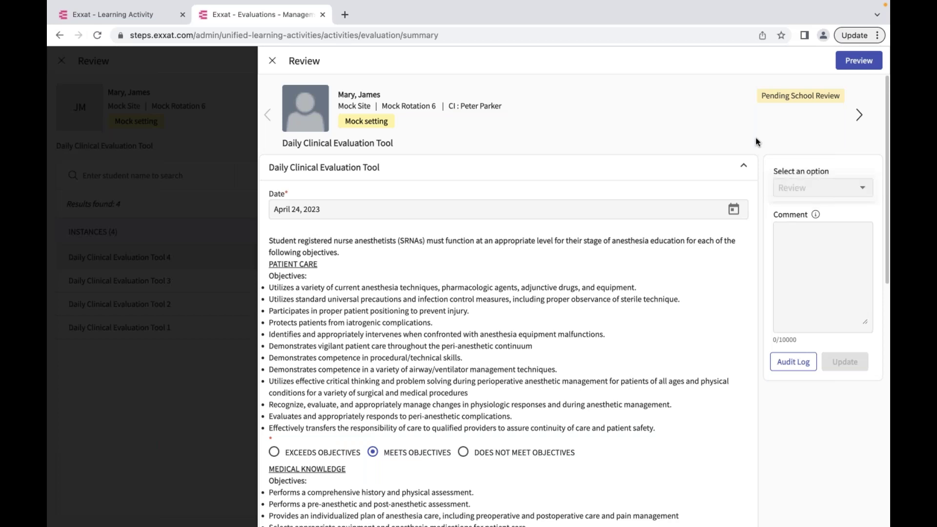
pyautogui.click(804, 193)
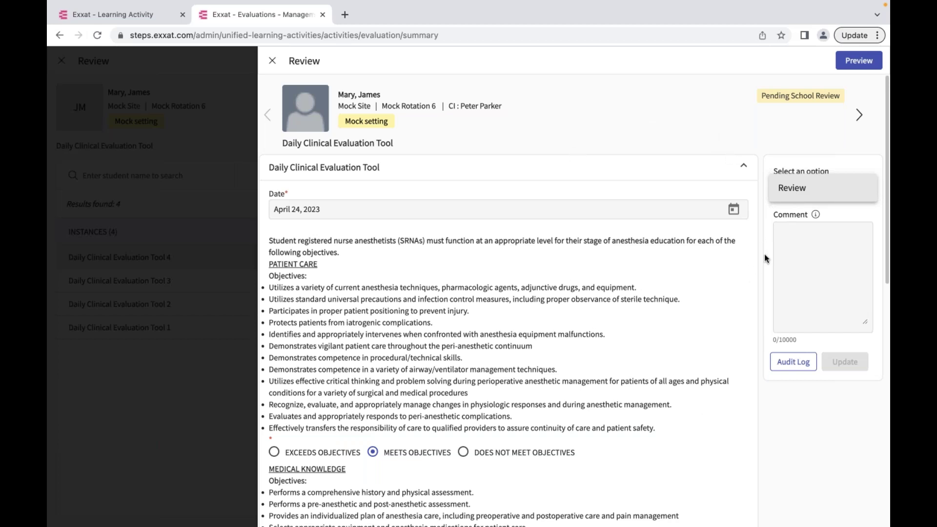
pyautogui.click(790, 192)
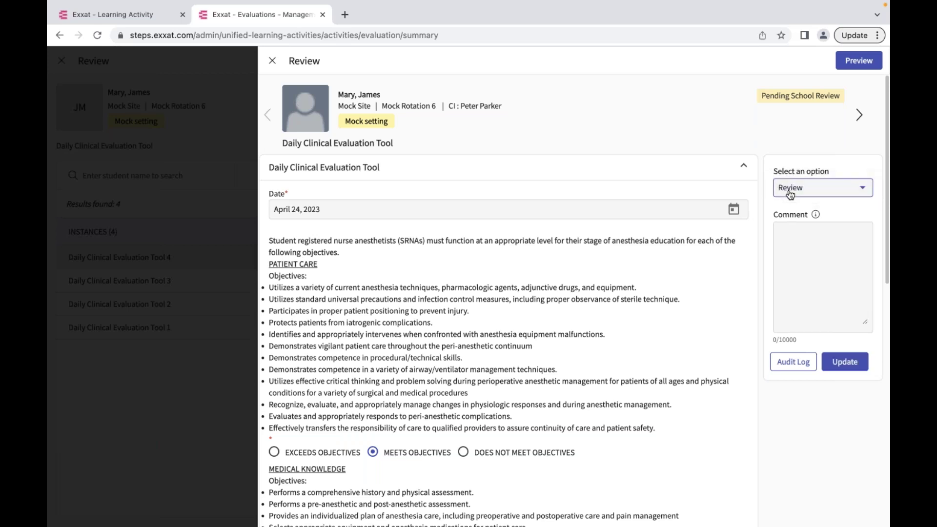
pyautogui.click(846, 367)
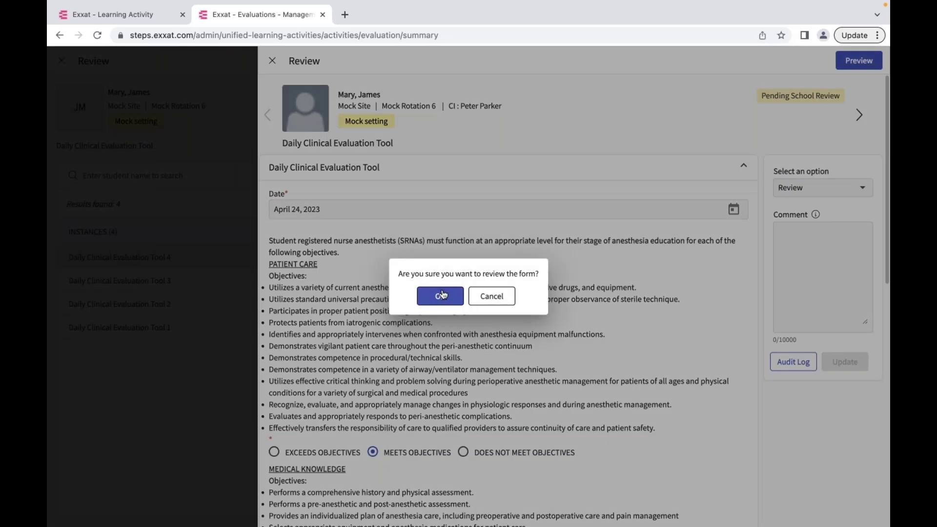
pyautogui.click(442, 294)
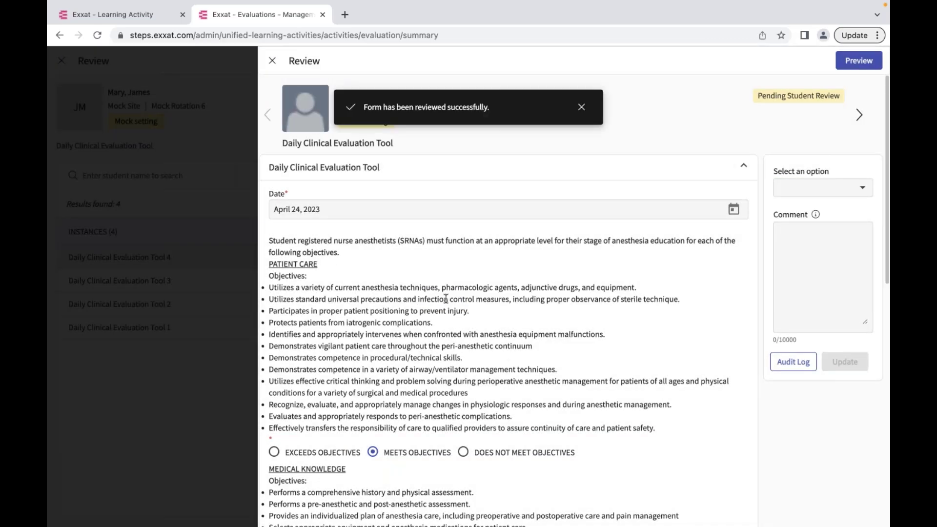
pyautogui.click(273, 60)
pyautogui.click(82, 61)
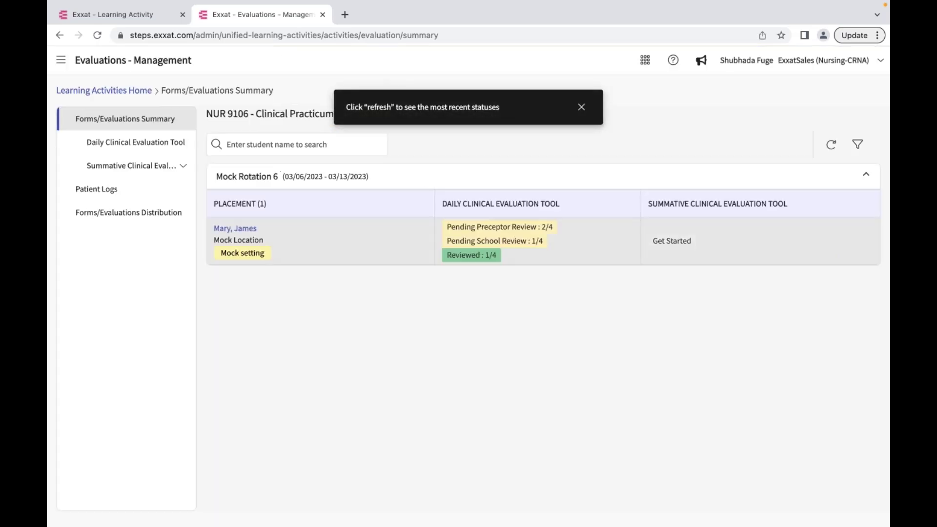
# Step: Reload the NUR 9106 forms/evaluations summary and check its available filters by setting
pyautogui.click(97, 35)
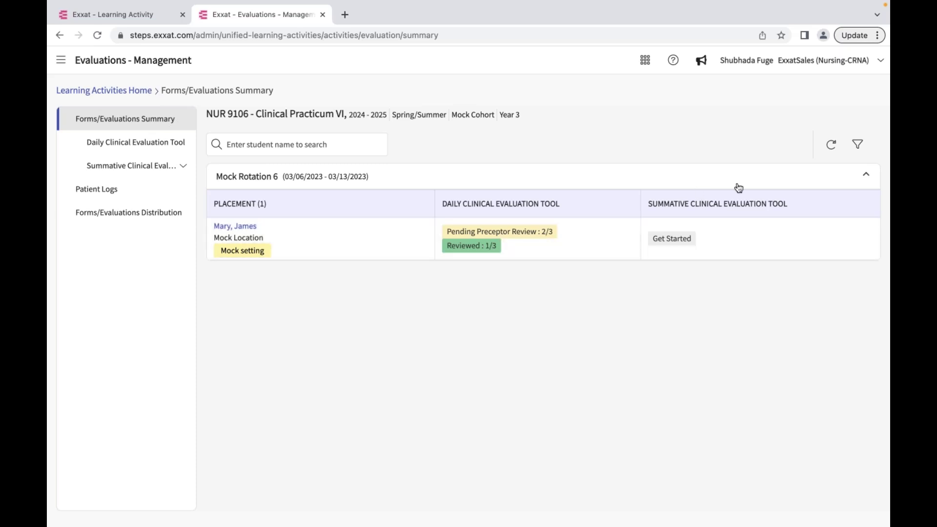
pyautogui.click(858, 152)
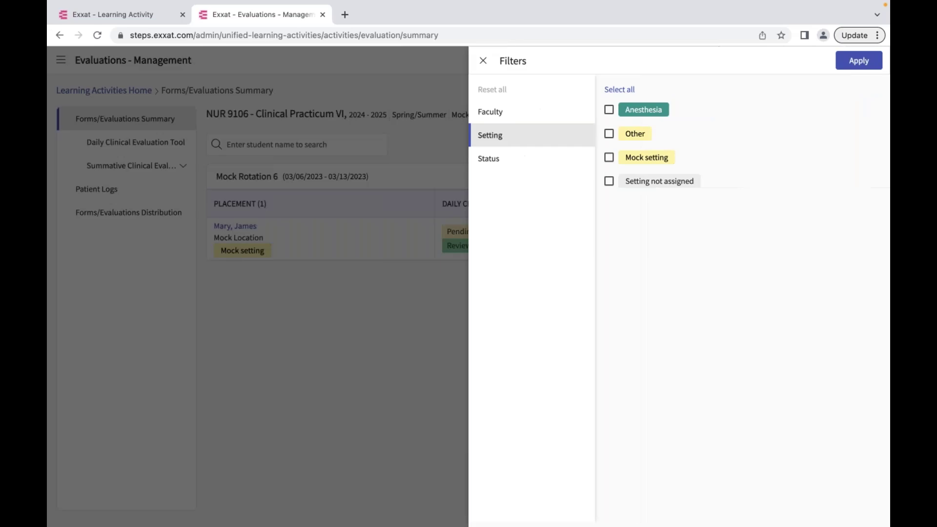
pyautogui.click(480, 59)
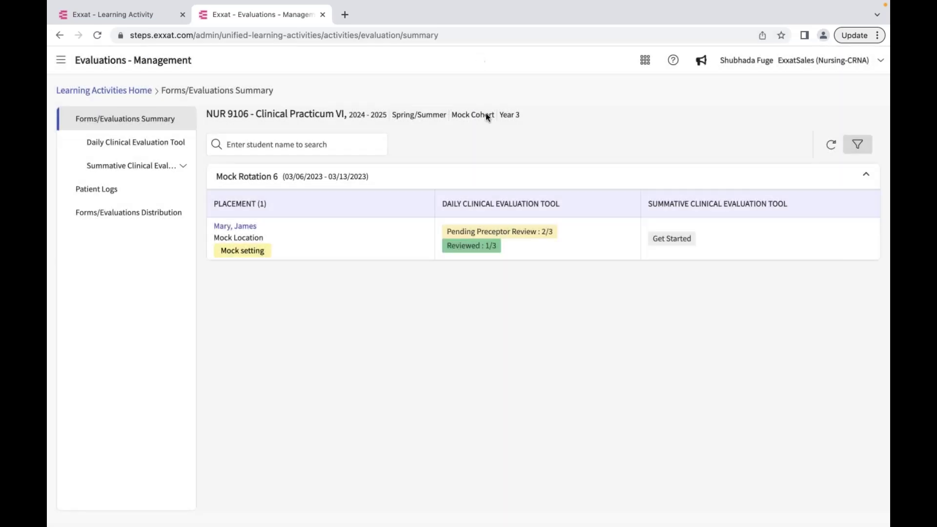
# Step: Examine the reviewed Daily Clinical Evaluation Tool 2 form and the instance status list, and close the review panes
pyautogui.click(476, 245)
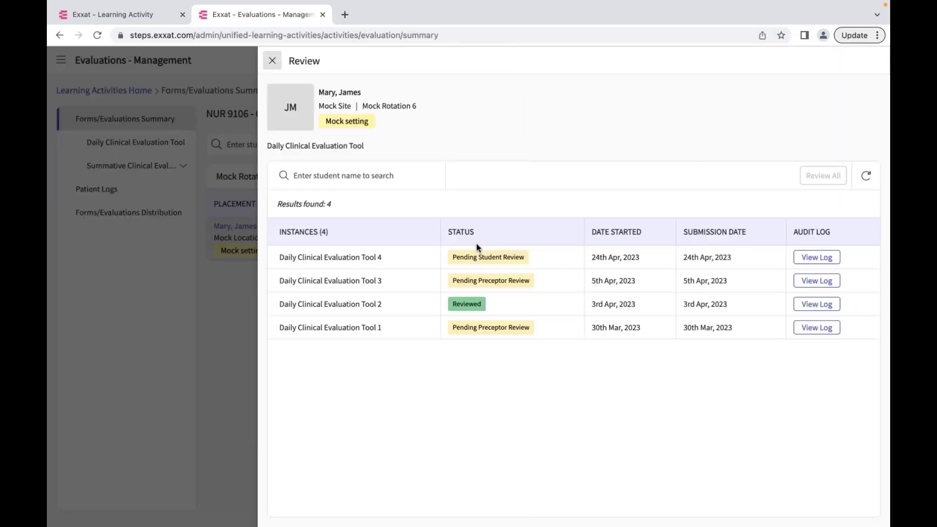
pyautogui.click(473, 306)
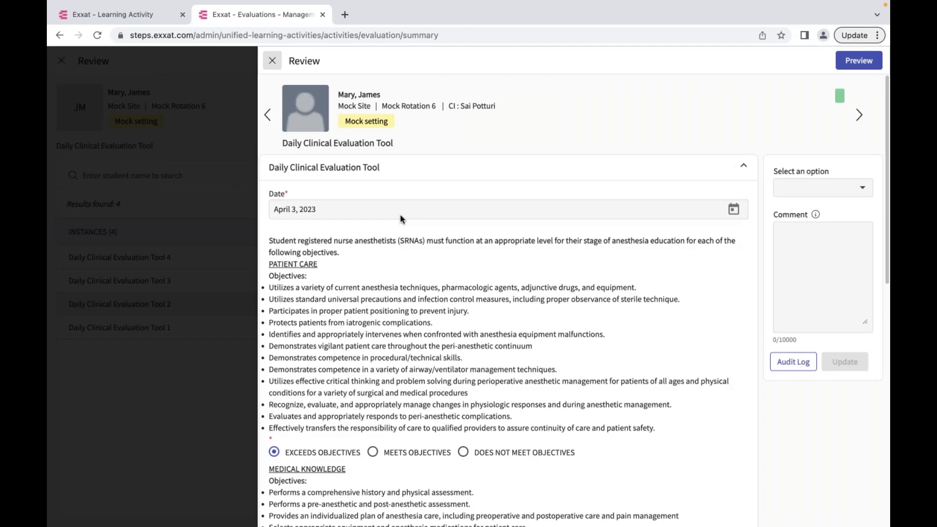
pyautogui.scroll(-2, 466, 412)
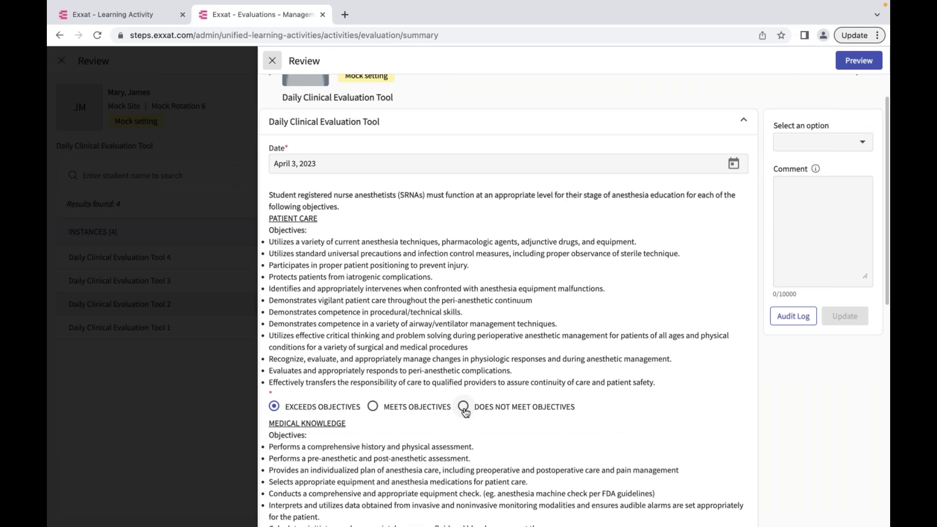
pyautogui.click(273, 61)
pyautogui.click(268, 61)
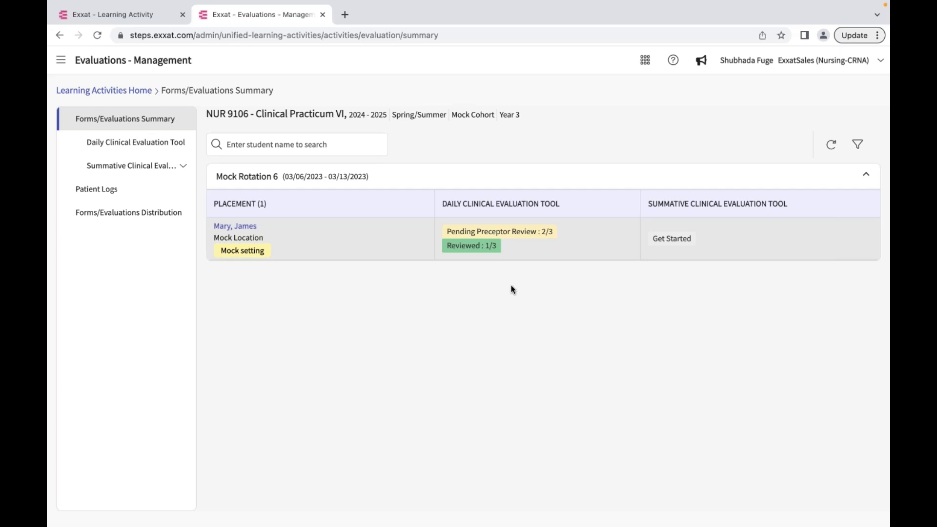
pyautogui.click(487, 248)
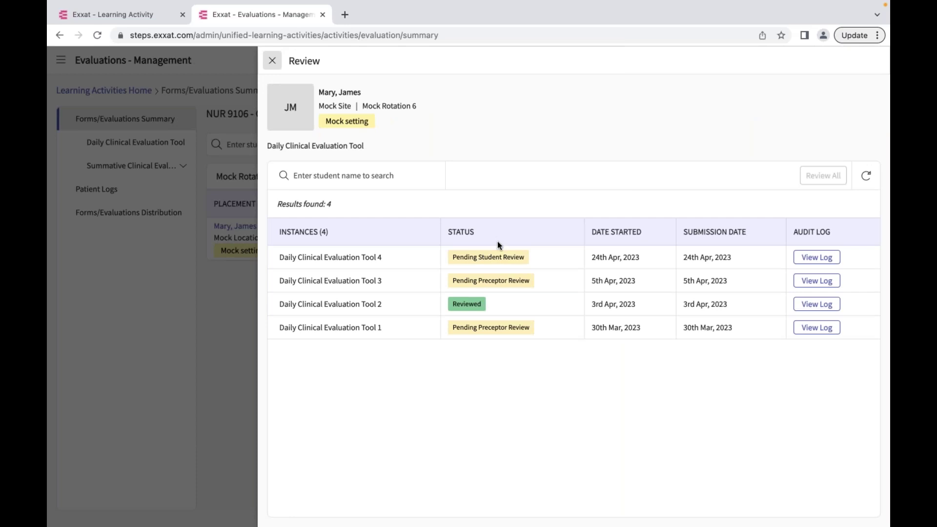
pyautogui.click(272, 60)
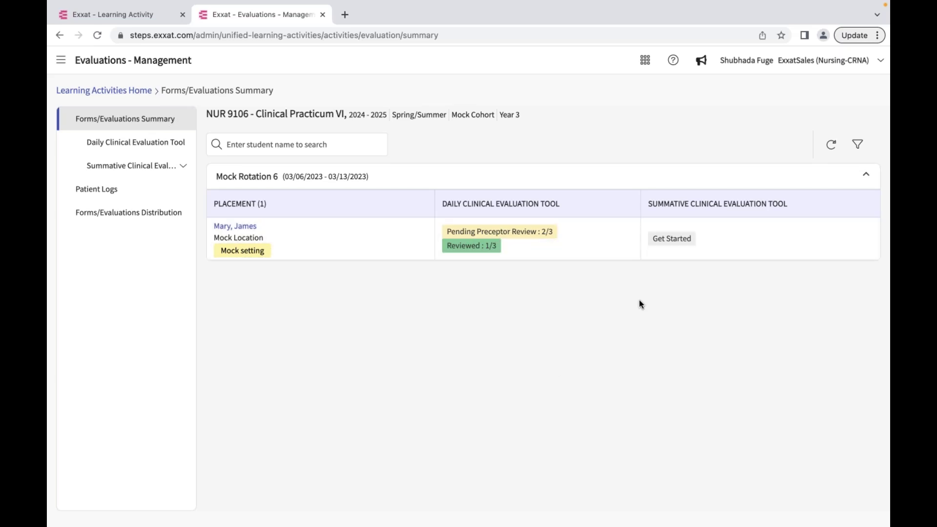
# Step: Switch from the browser to the Daily Clinical Evaluation Tool slide with the sample workflow
pyautogui.moveTo(635, 523)
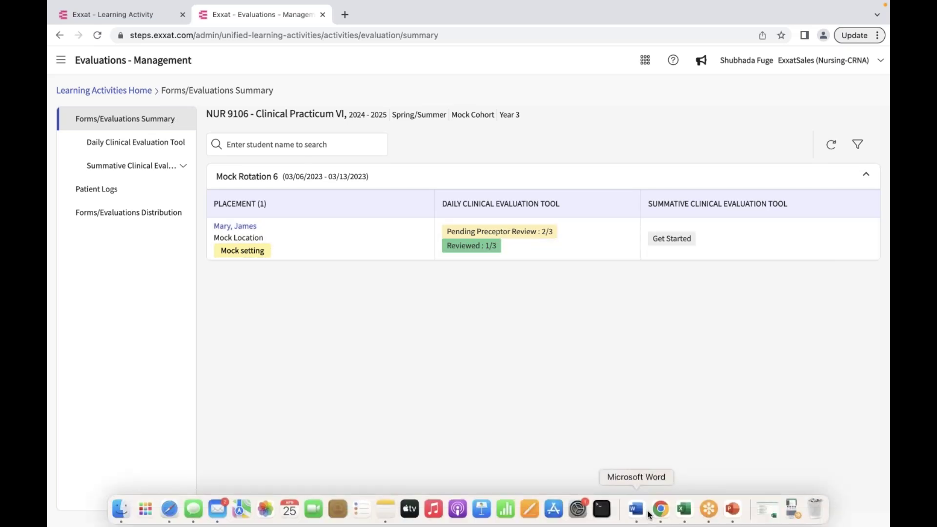
pyautogui.click(701, 513)
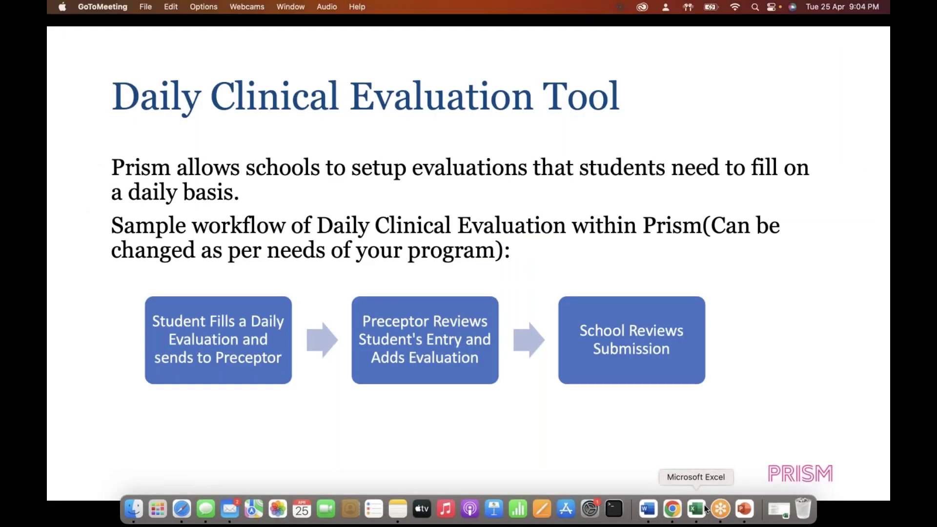
pyautogui.click(688, 510)
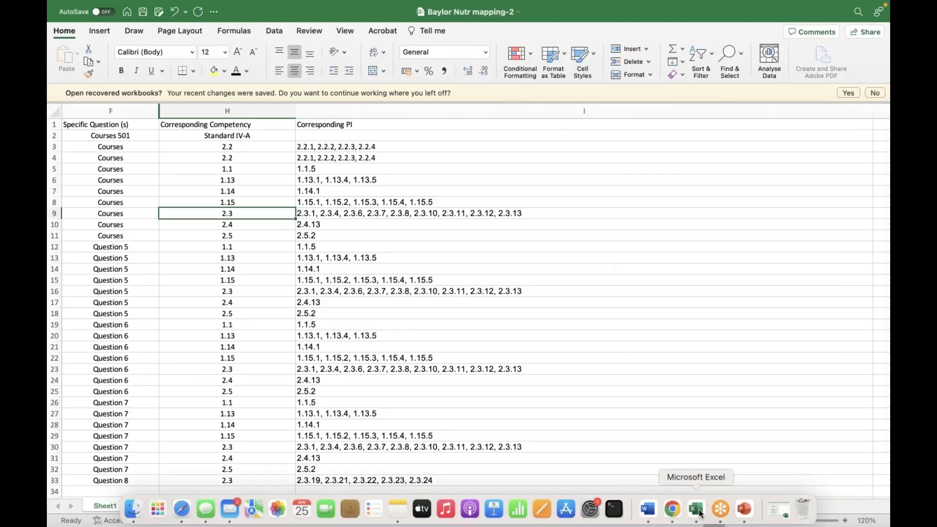
pyautogui.click(718, 510)
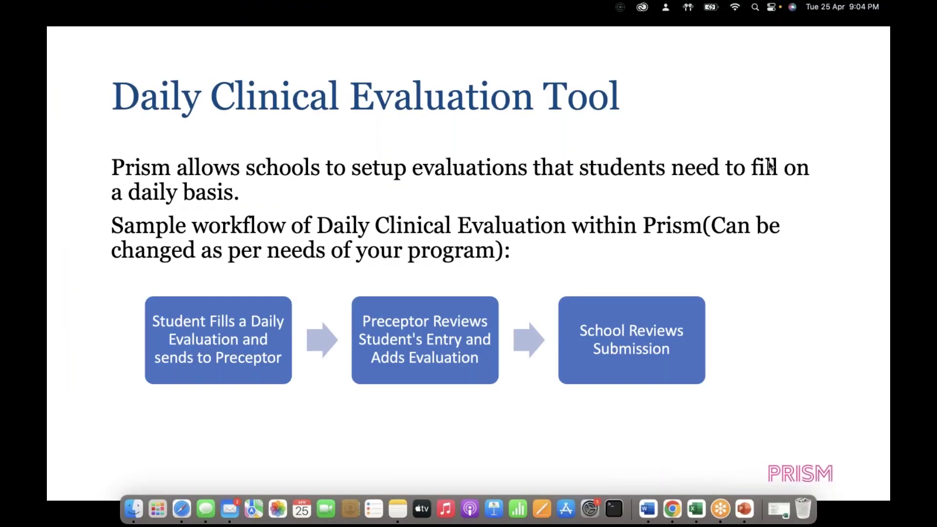
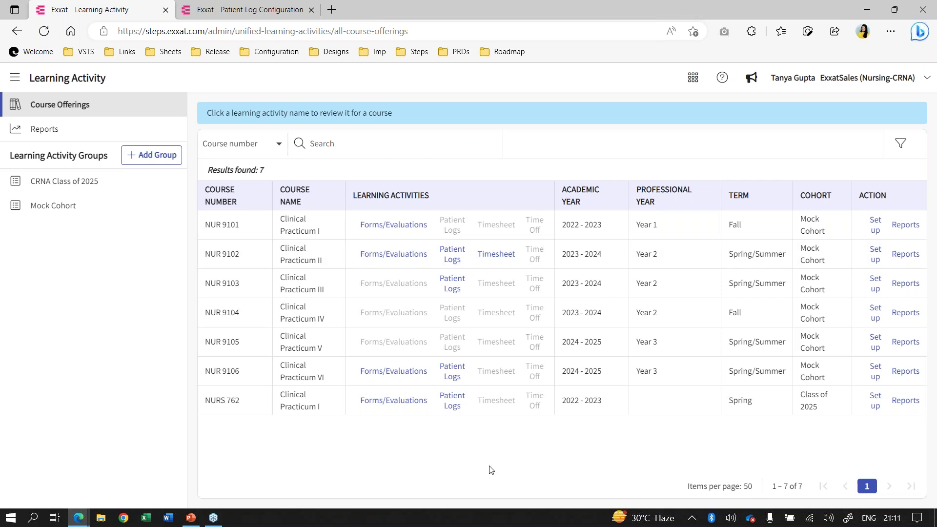
# Step: Open the NURS 762 activity setup and set its Patient Logs to be created within 7 days of the patient encounter
pyautogui.click(875, 405)
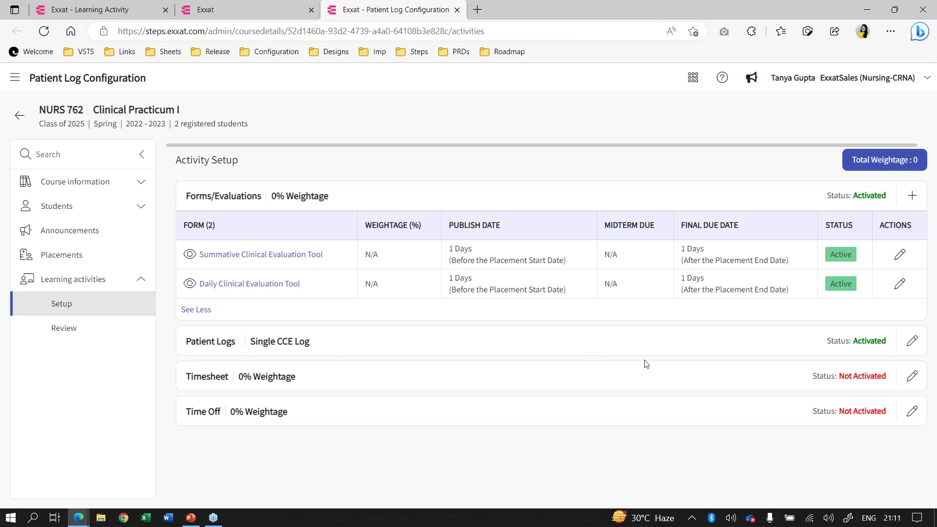
pyautogui.click(911, 341)
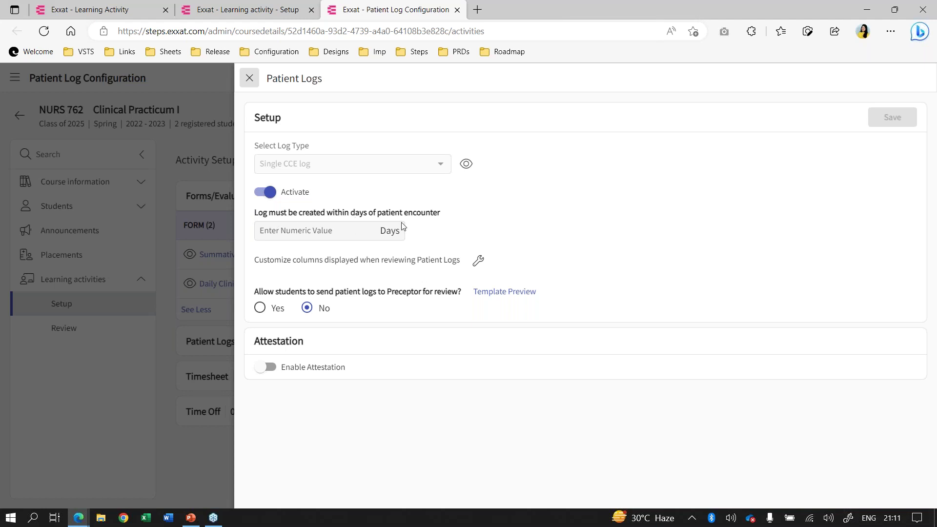
pyautogui.click(344, 229)
pyautogui.write('7')
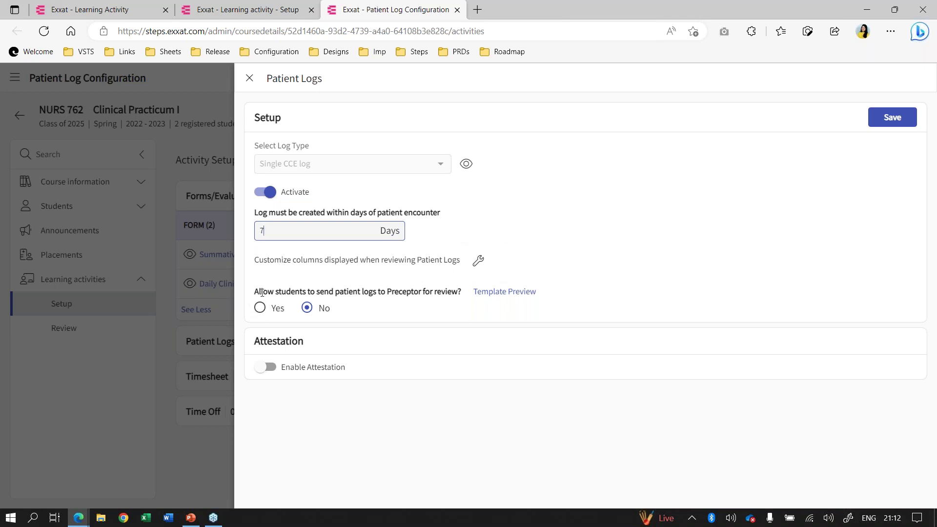
pyautogui.moveTo(254, 294); pyautogui.dragTo(391, 294)
pyautogui.click(403, 299)
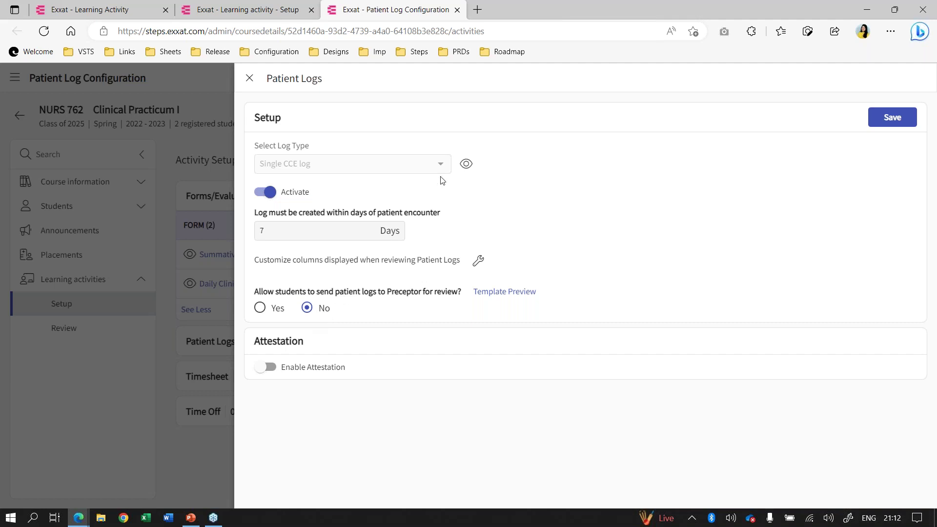
# Step: Preview the Single CCE log and examine the preceptor, date of service and anesthesia time guidance under Case Information
pyautogui.click(465, 165)
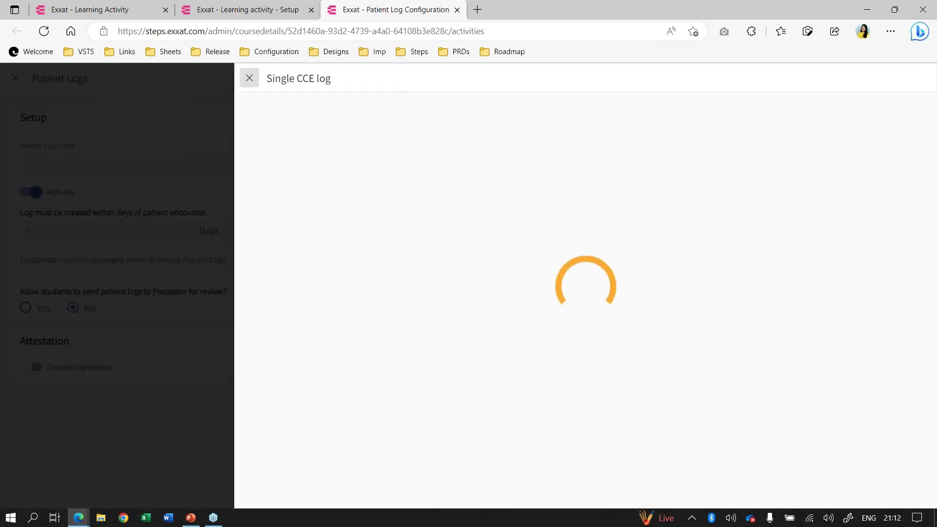
pyautogui.scroll(-3, 372, 293)
pyautogui.scroll(3, 373, 293)
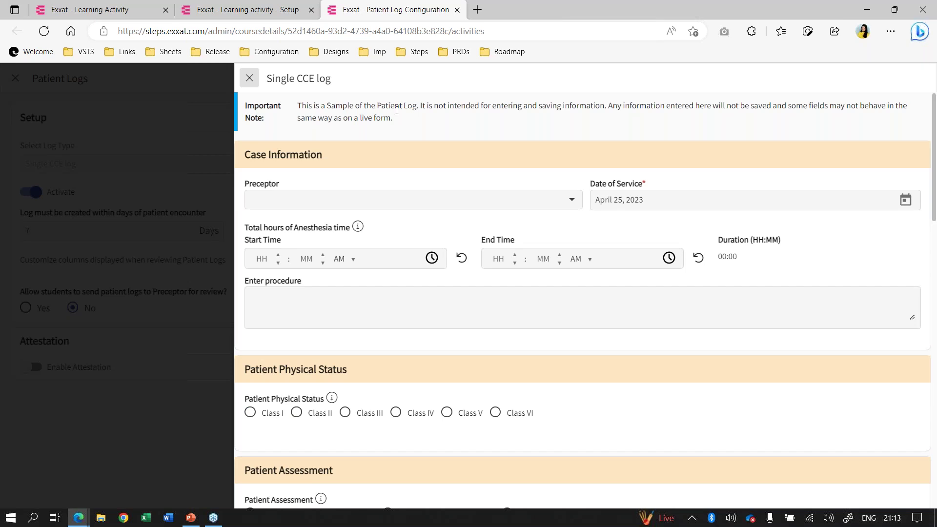
pyautogui.scroll(-3, 308, 204)
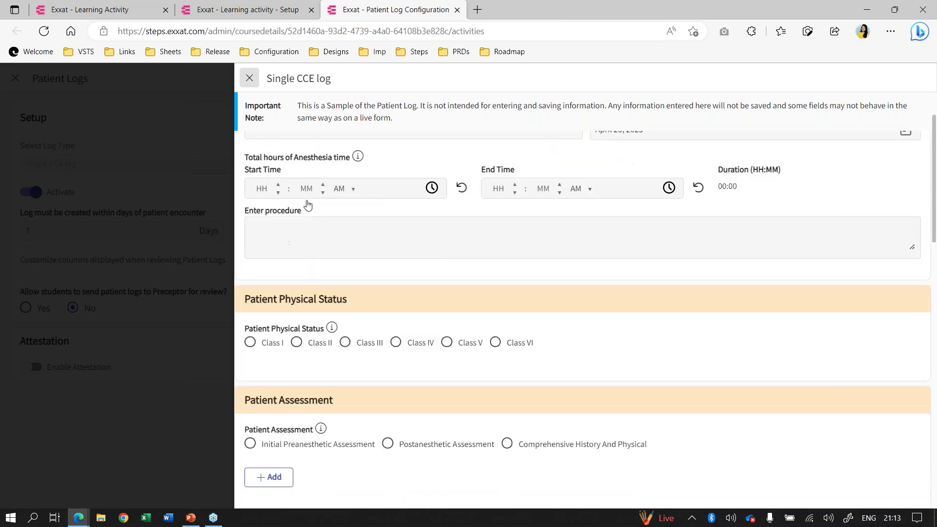
pyautogui.scroll(3, 308, 204)
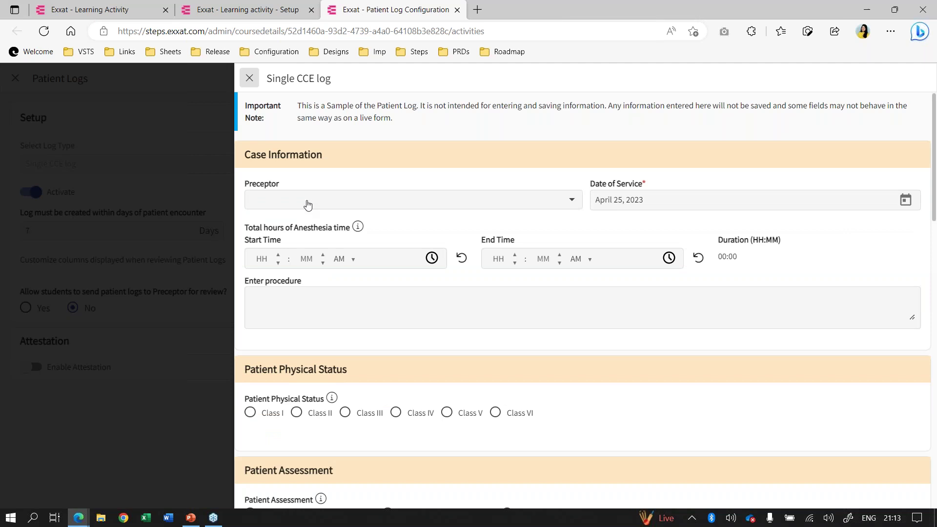
pyautogui.click(307, 204)
pyautogui.click(321, 211)
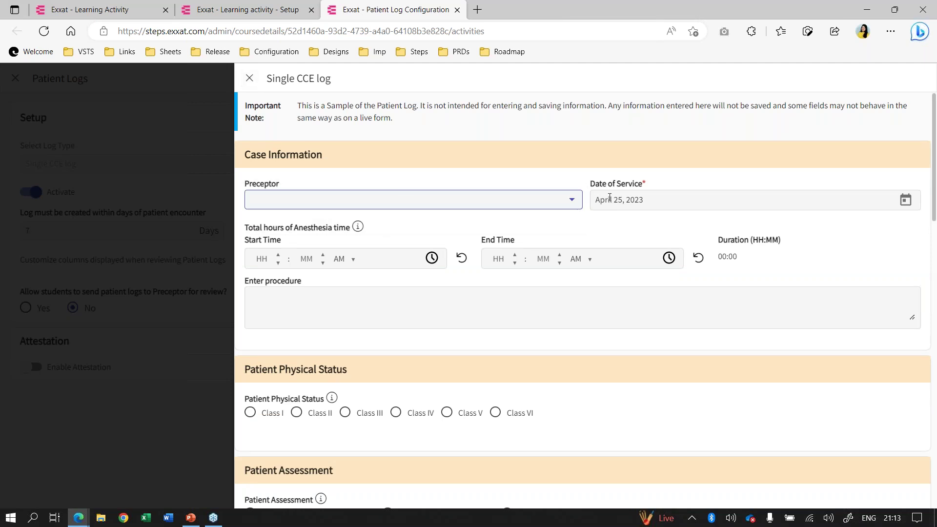
pyautogui.moveTo(587, 186); pyautogui.dragTo(670, 190)
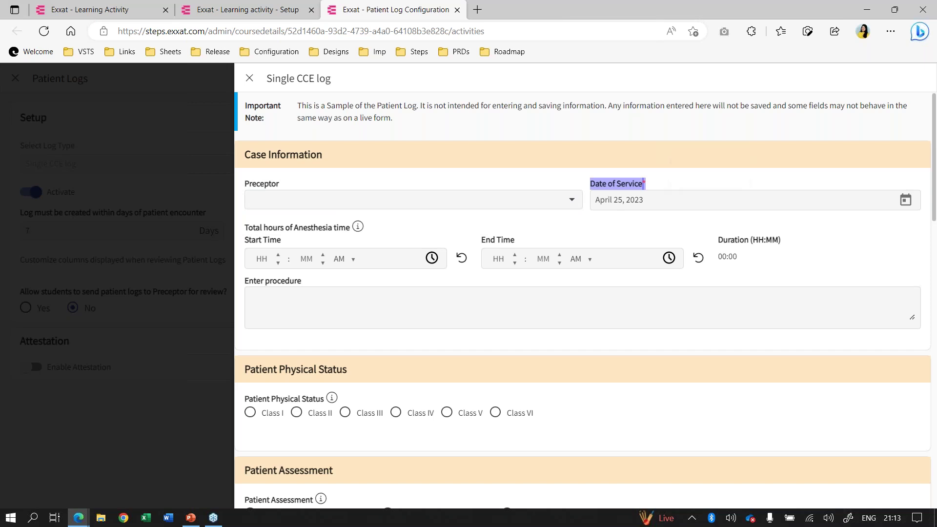
pyautogui.click(312, 225)
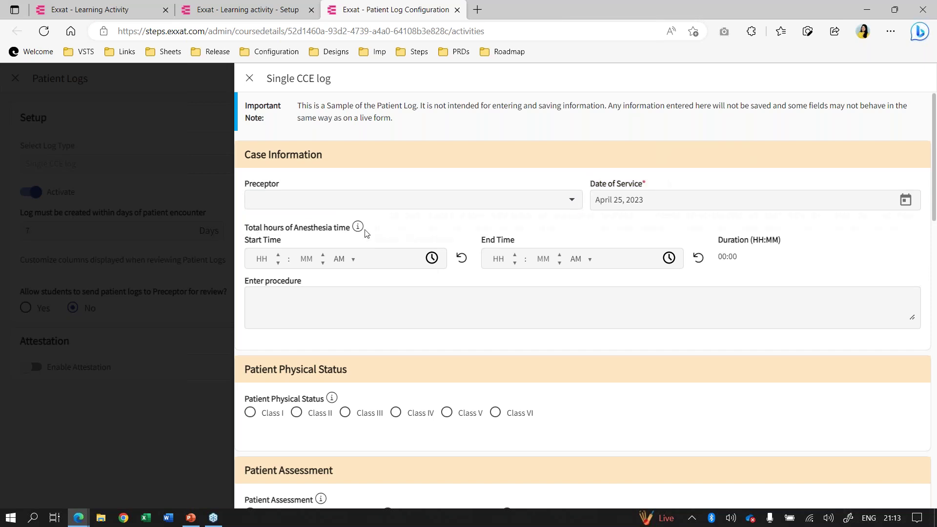
pyautogui.moveTo(356, 234)
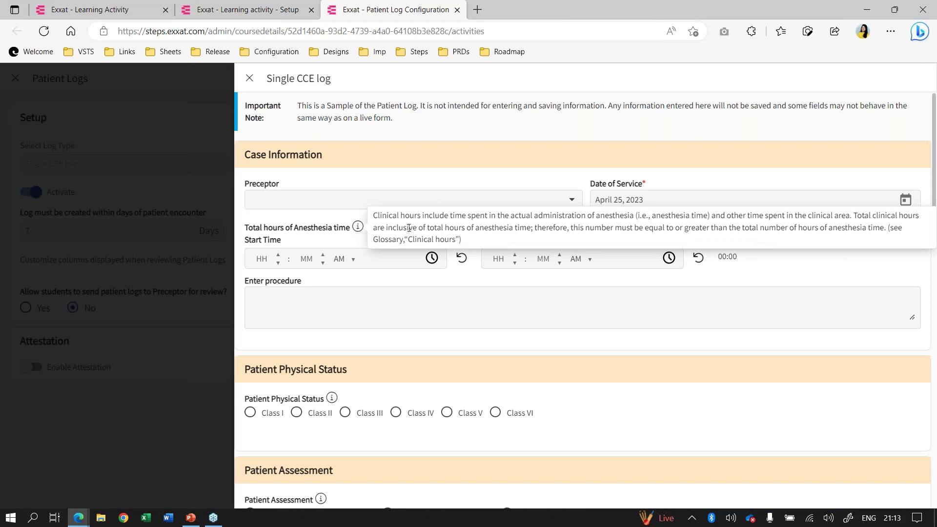
pyautogui.scroll(-1, 405, 296)
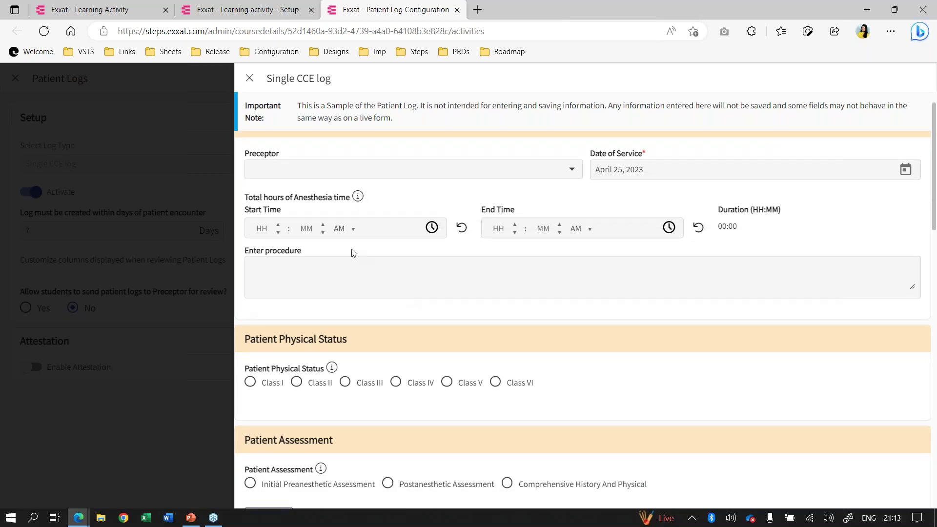
# Step: Enter an anesthesia start time of 03:00 PM and an end time of 05:00 AM in the sample log
pyautogui.click(271, 229)
pyautogui.write('03')
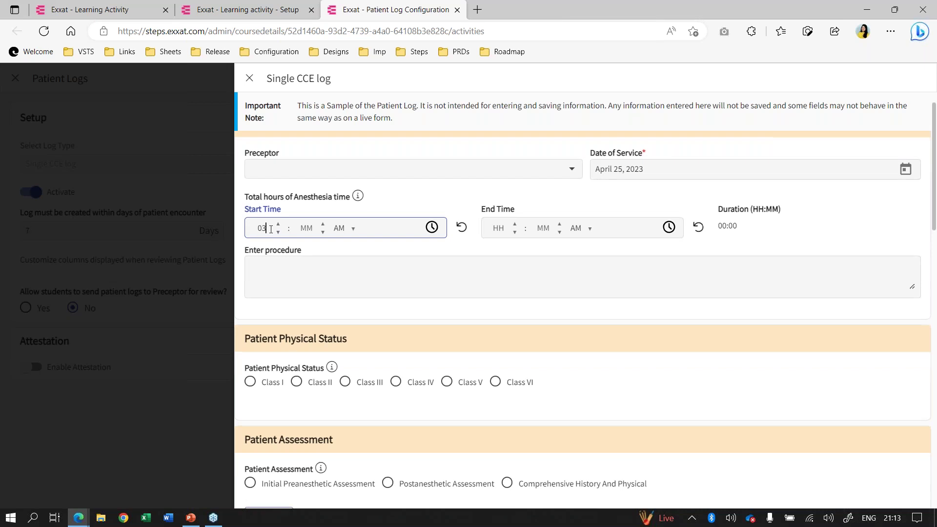
pyautogui.click(497, 229)
pyautogui.write('05')
pyautogui.click(413, 309)
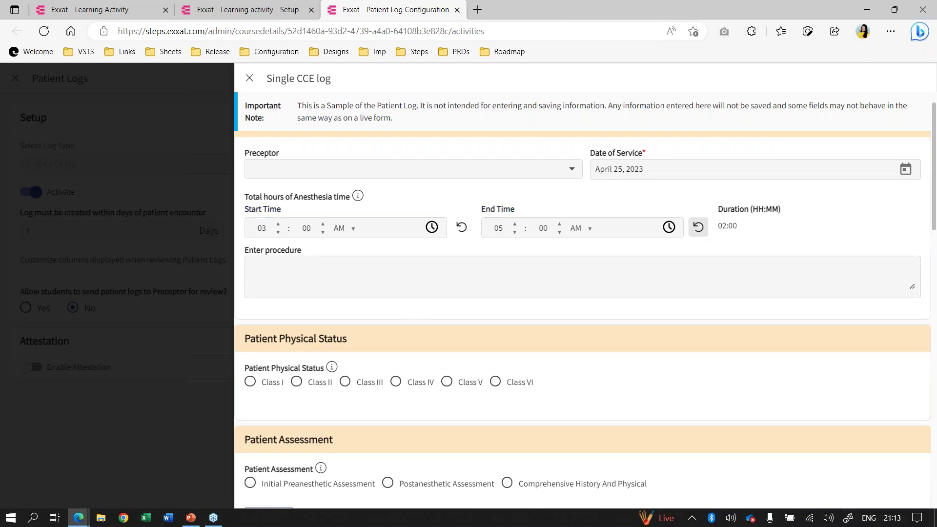
pyautogui.click(349, 234)
pyautogui.click(348, 247)
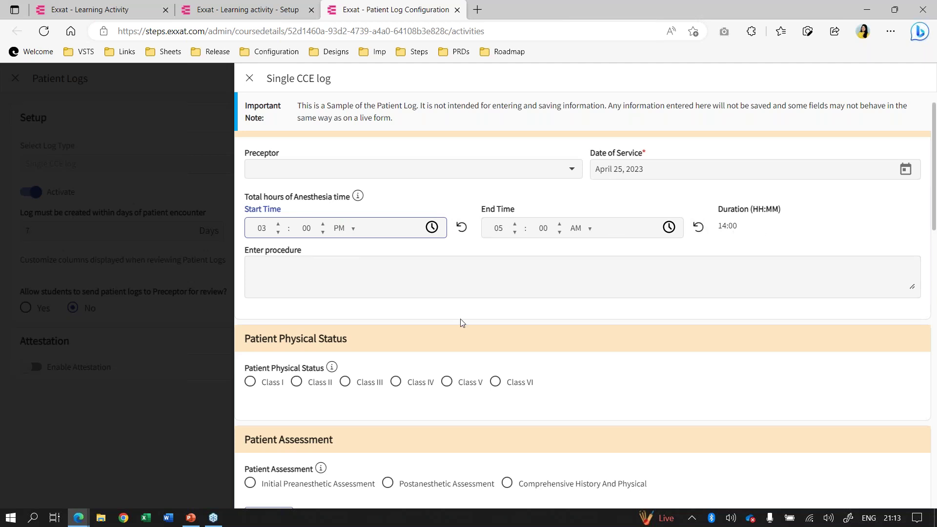
# Step: Leave the procedure text empty and set the Patient Physical Status to Class IV in the sample log
pyautogui.click(490, 287)
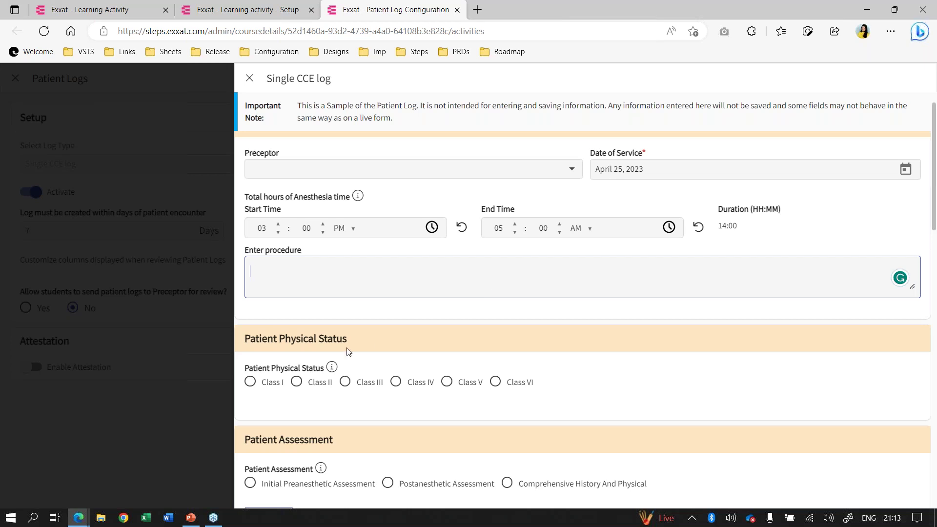
pyautogui.scroll(-2, 346, 351)
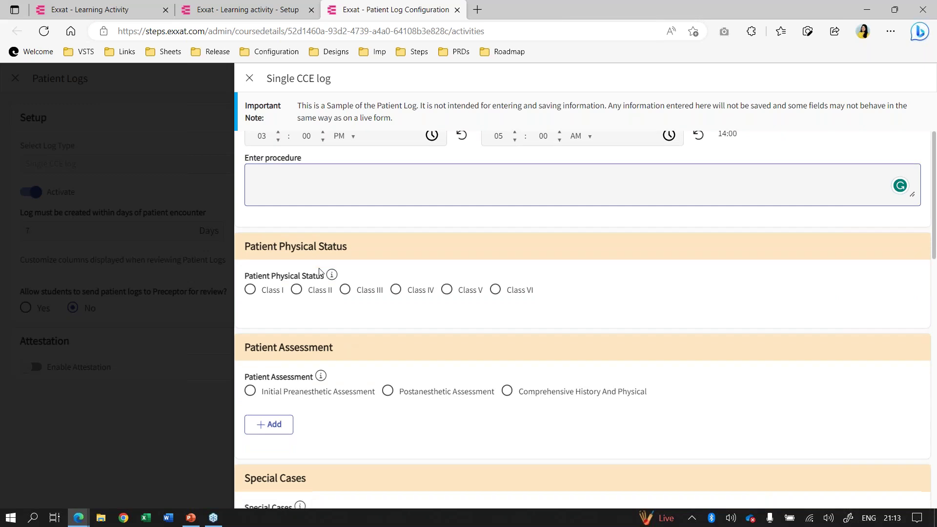
pyautogui.scroll(-1, 319, 272)
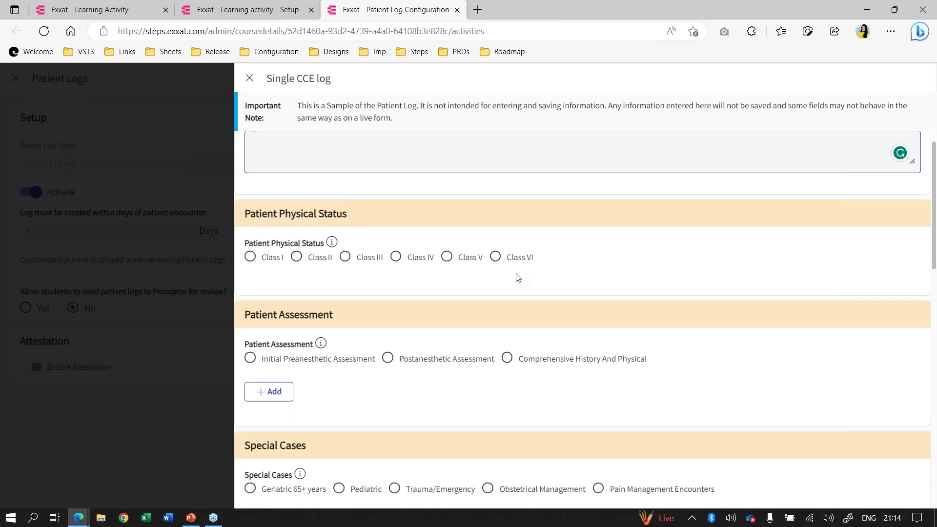
pyautogui.click(433, 262)
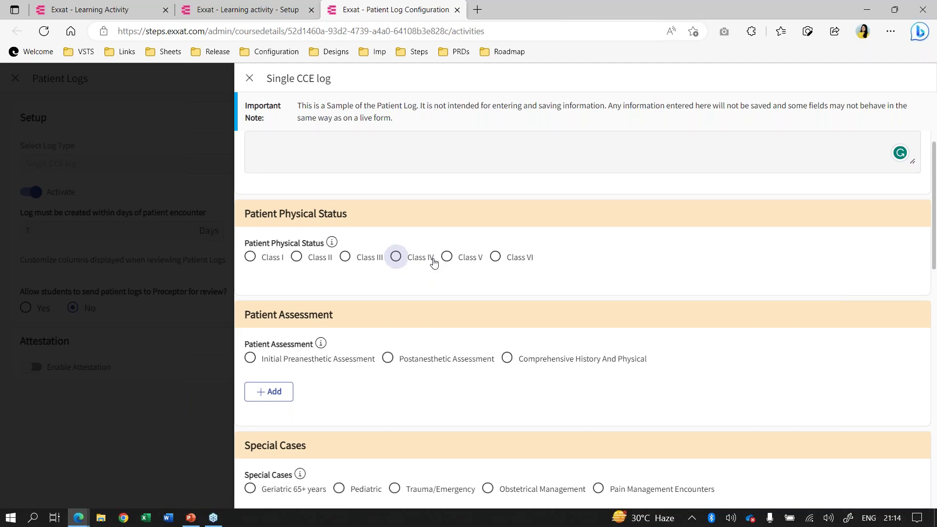
pyautogui.scroll(-2, 433, 261)
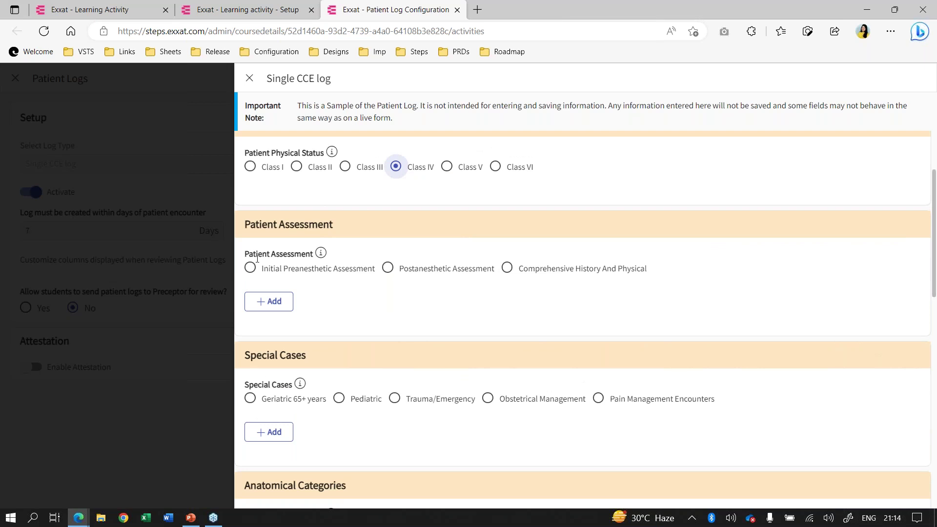
# Step: Add a second Patient Assessment entry in the sample log and look over the Special Cases and Anatomical Categories options
pyautogui.moveTo(325, 256)
pyautogui.click(288, 304)
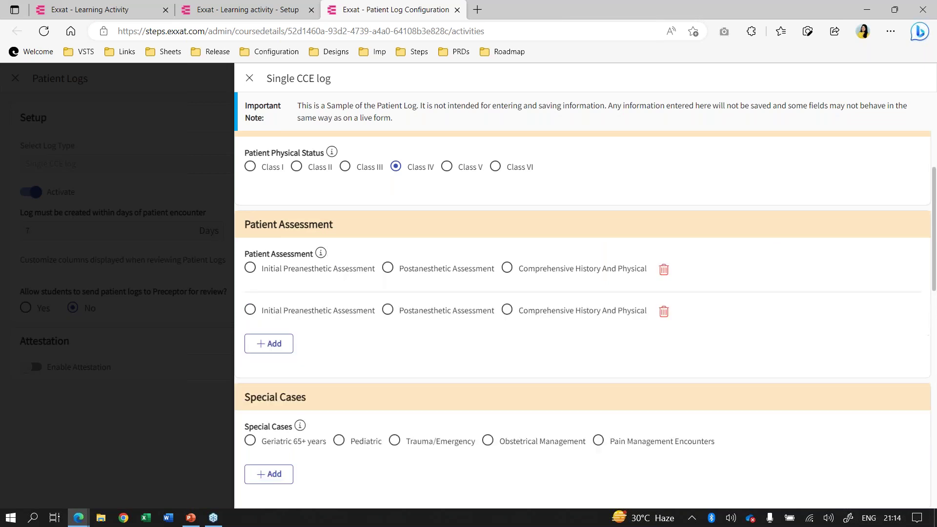
pyautogui.scroll(-3, 286, 342)
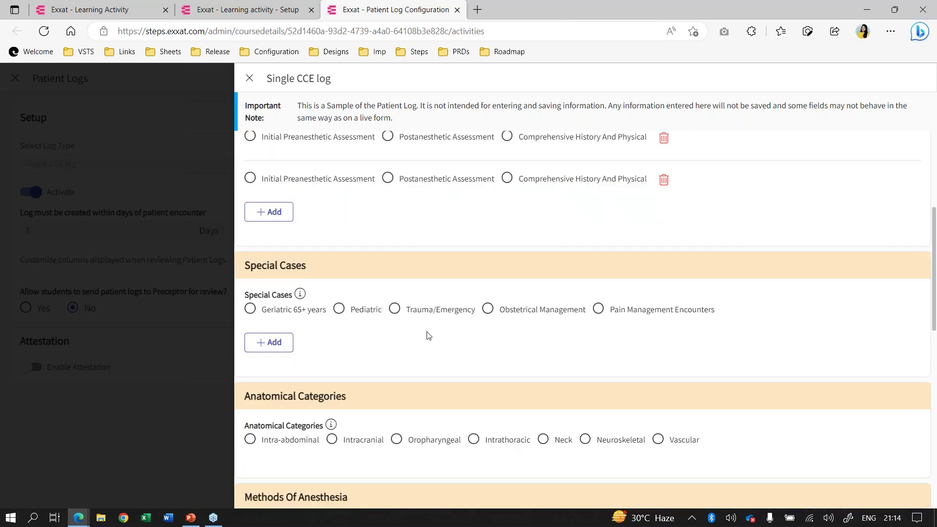
pyautogui.scroll(-2, 369, 356)
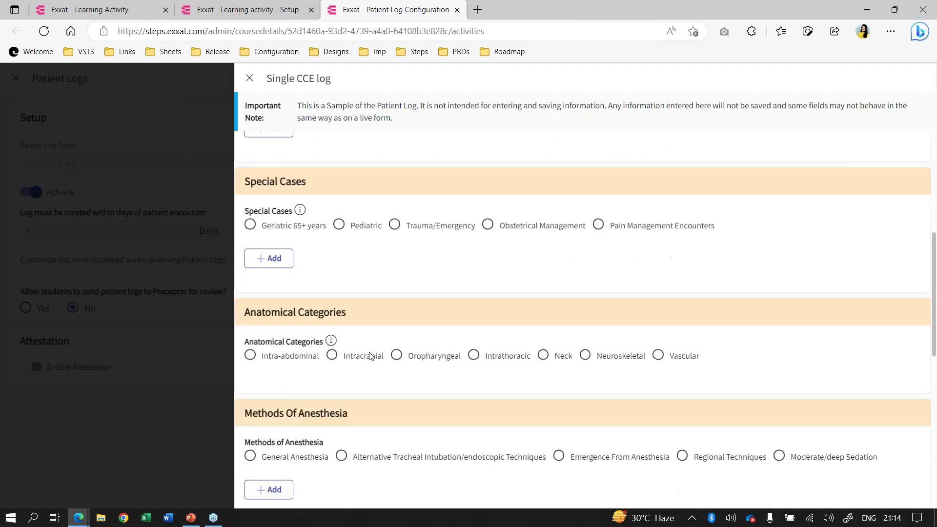
pyautogui.scroll(-3, 362, 309)
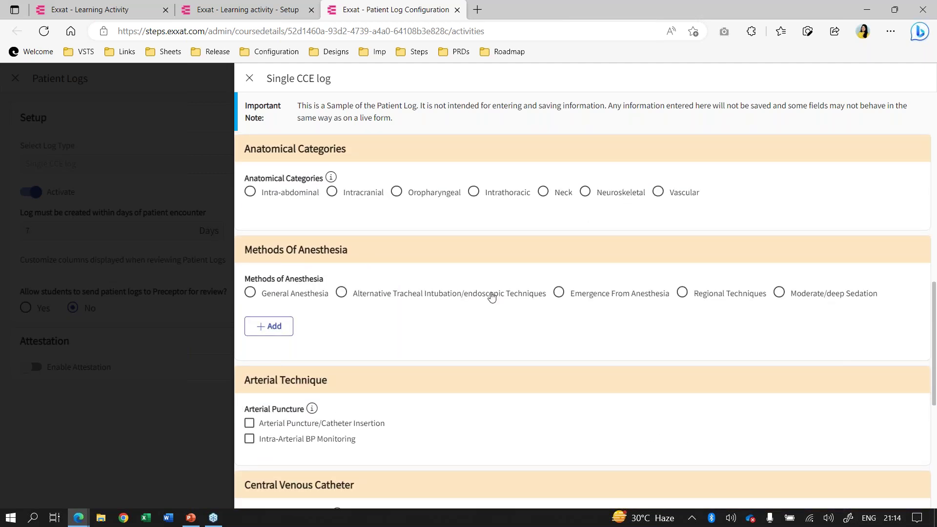
# Step: Try General Anesthesia with Inhalation Induction and Mask Management as the sample log's method of anesthesia
pyautogui.click(304, 293)
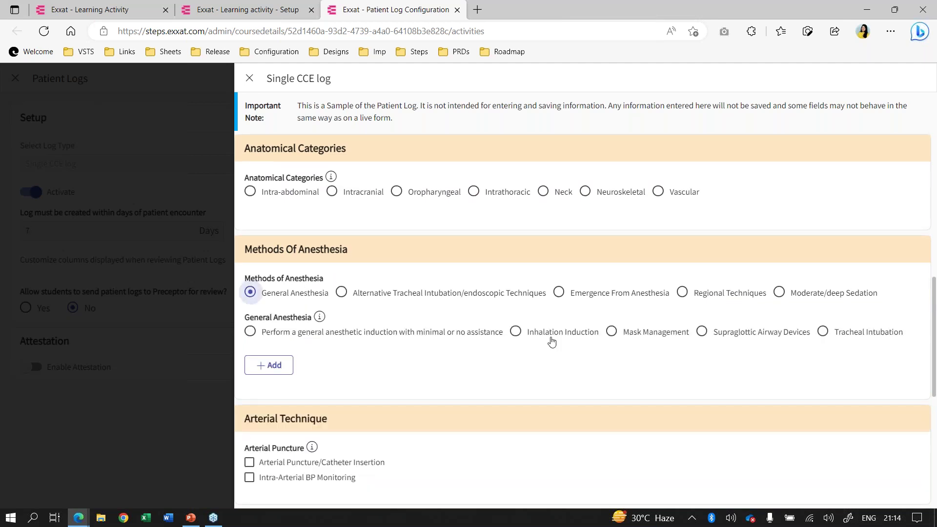
pyautogui.click(552, 342)
pyautogui.click(668, 339)
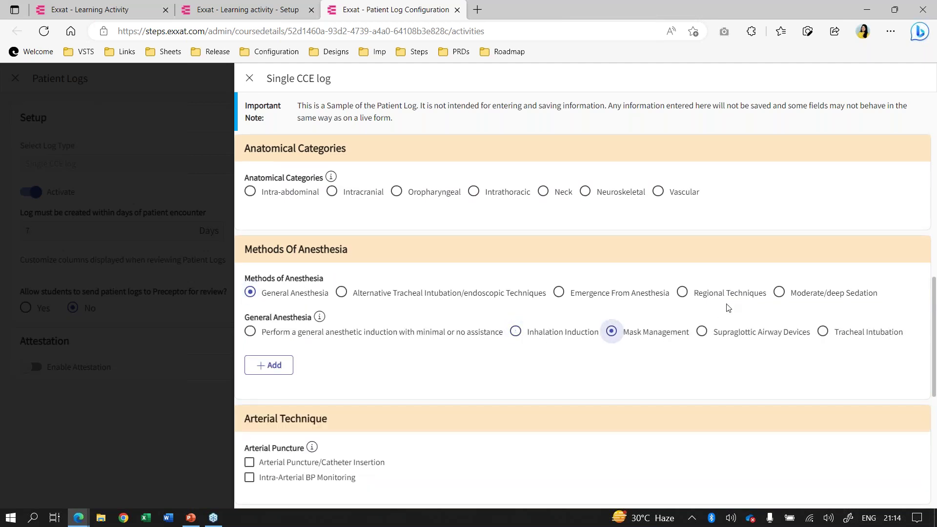
# Step: Set the sample log's method of anesthesia to Regional Techniques with Actual administration, Peripheral, Anesthesia and Upper
pyautogui.click(731, 294)
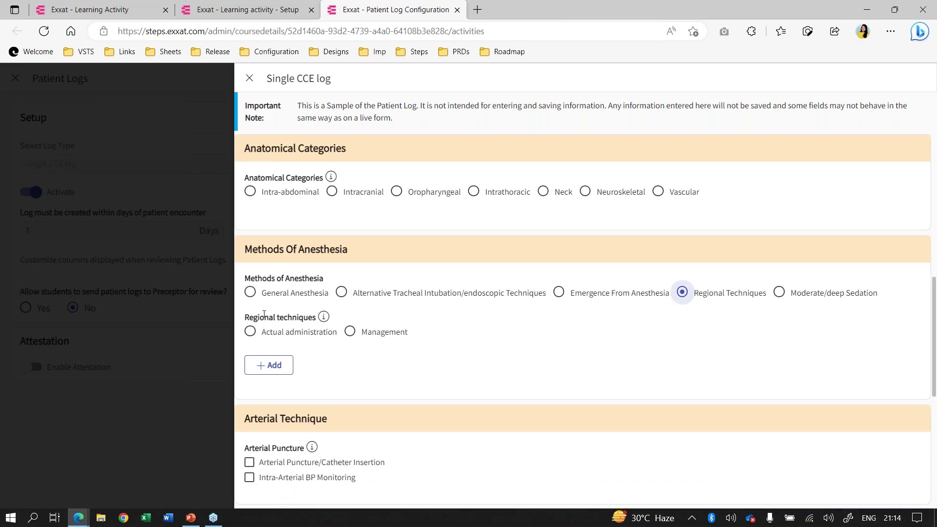
pyautogui.click(297, 333)
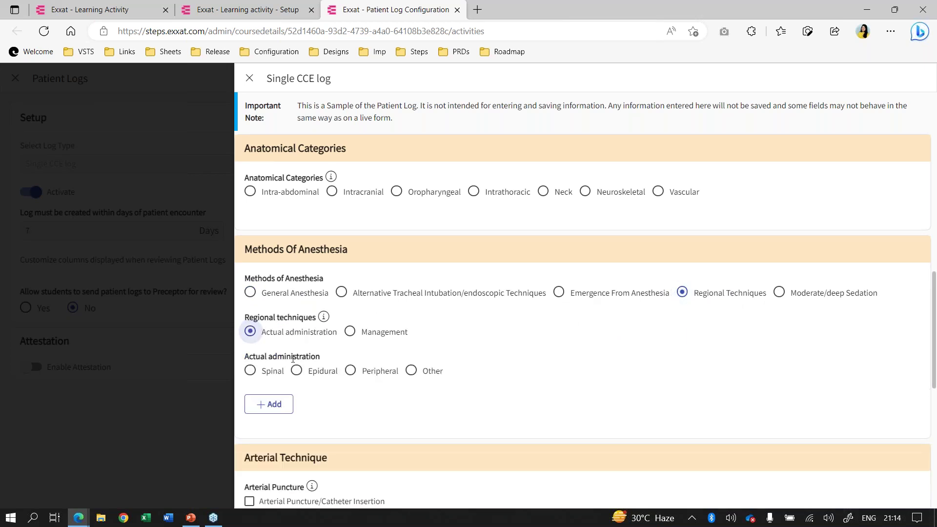
pyautogui.click(383, 371)
pyautogui.click(251, 410)
pyautogui.scroll(-1, 264, 410)
pyautogui.click(271, 409)
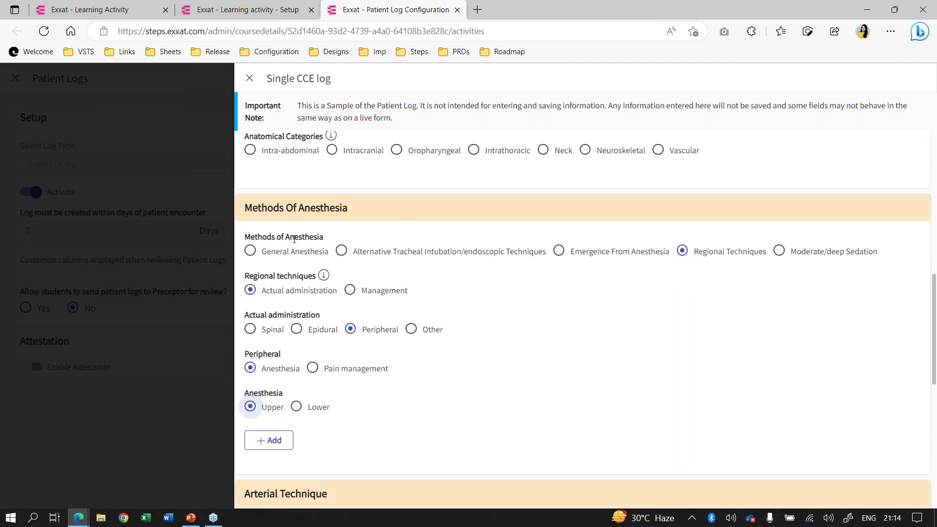
pyautogui.moveTo(249, 236); pyautogui.dragTo(323, 237)
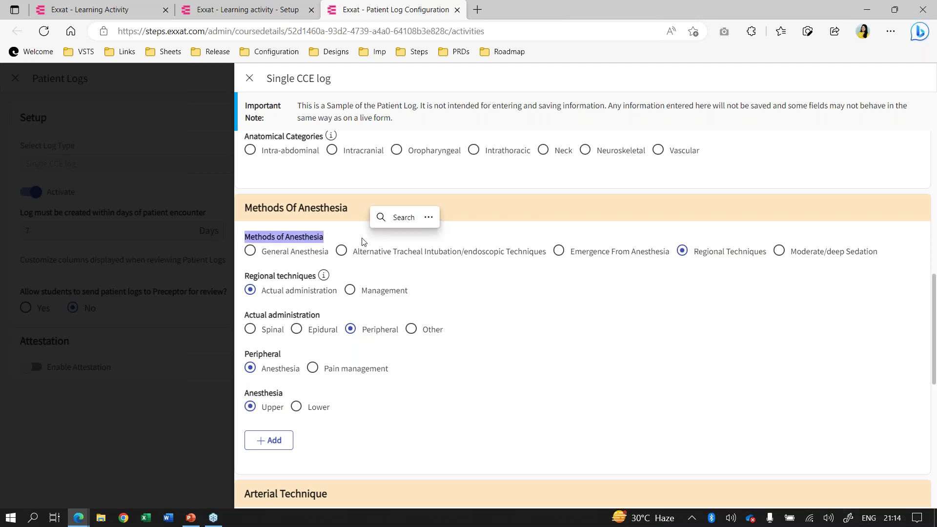
pyautogui.scroll(-1, 344, 353)
pyautogui.click(343, 354)
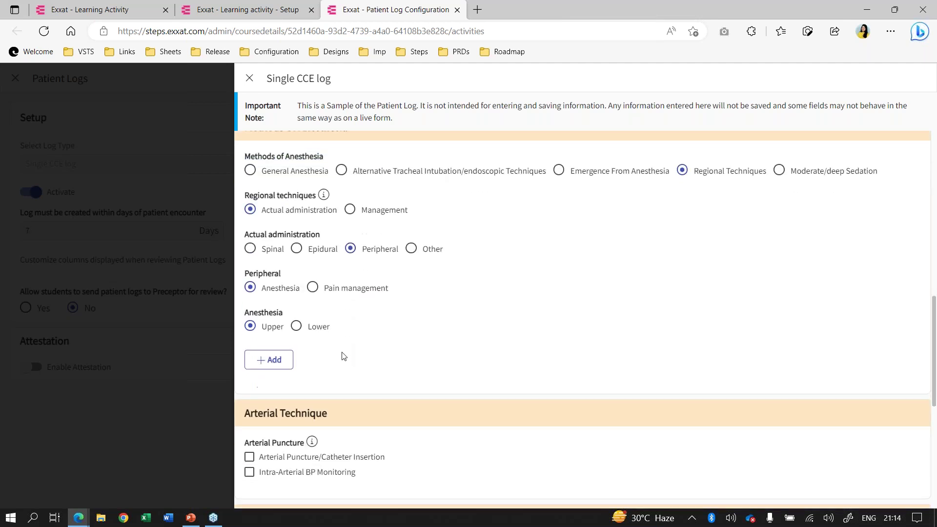
# Step: Add a second method of anesthesia: General Anesthesia, Perform a general anesthetic induction with minimal or no assistance
pyautogui.click(288, 362)
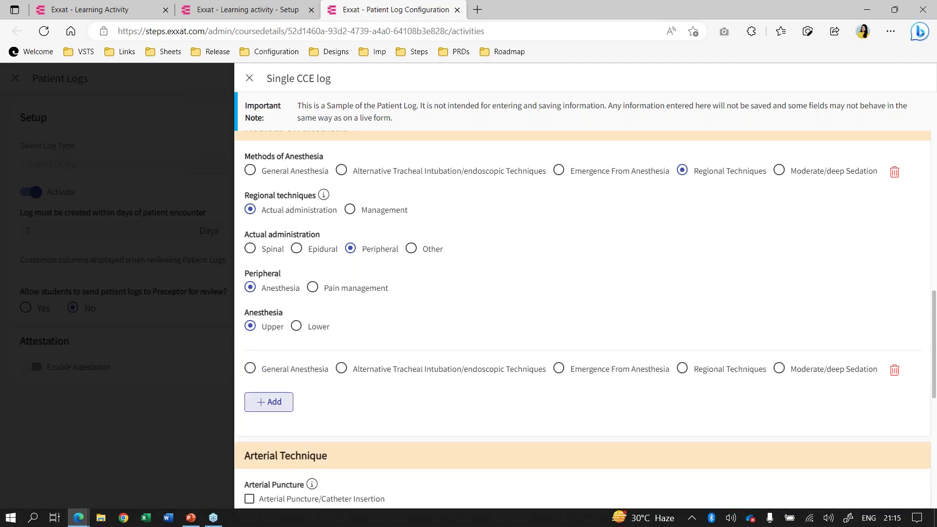
pyautogui.click(276, 378)
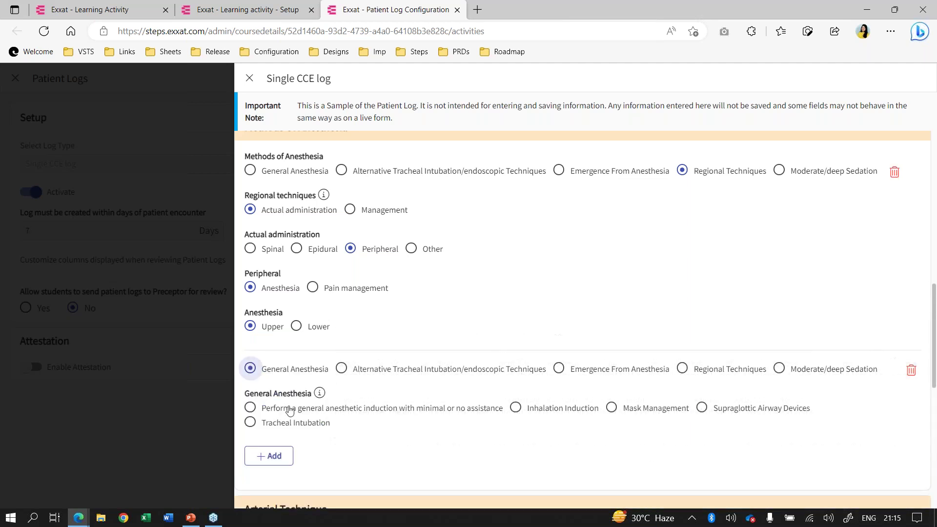
pyautogui.click(285, 413)
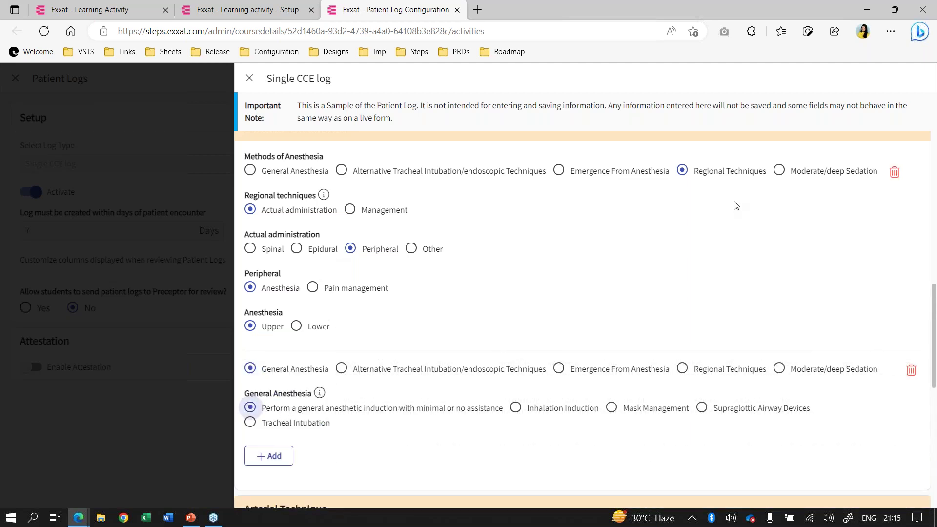
# Step: Examine the sample log's remaining sections, from Arterial Technique through Other, and return to Case Information
pyautogui.scroll(1, 615, 234)
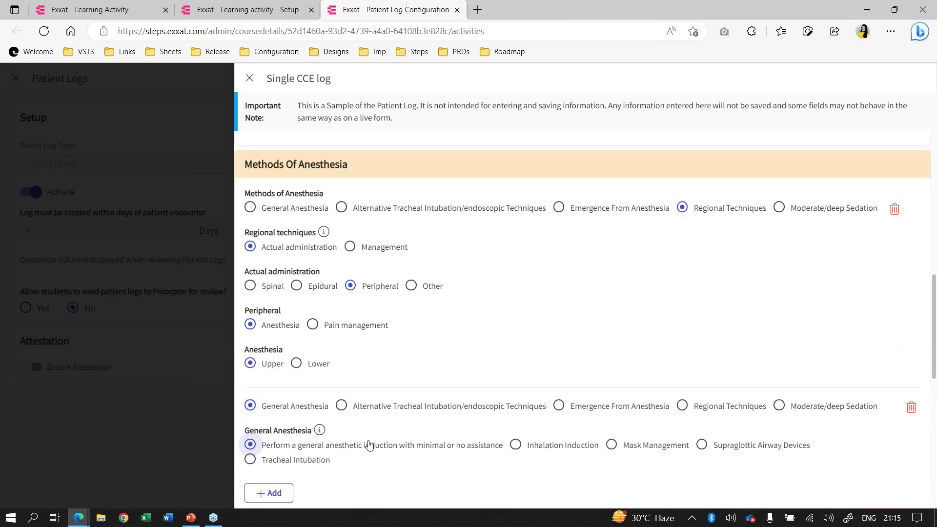
pyautogui.scroll(-3, 370, 445)
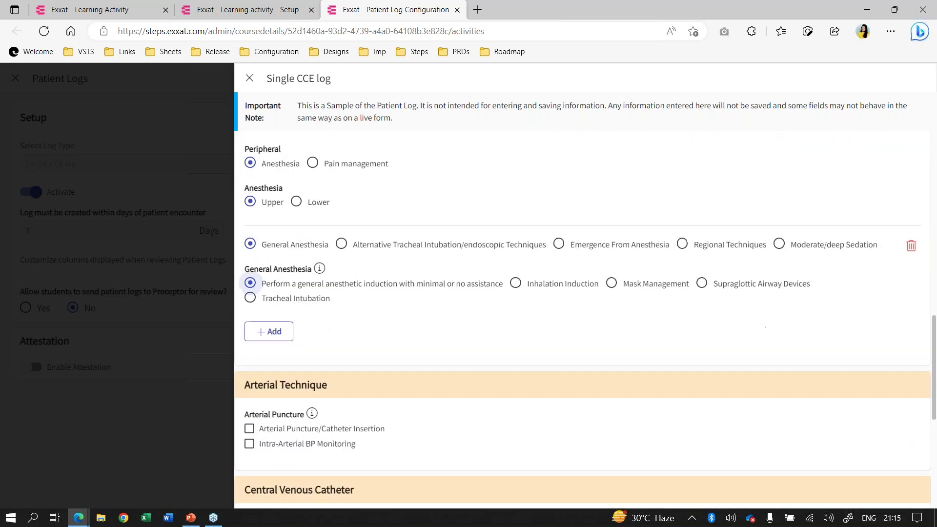
pyautogui.scroll(-3, 247, 247)
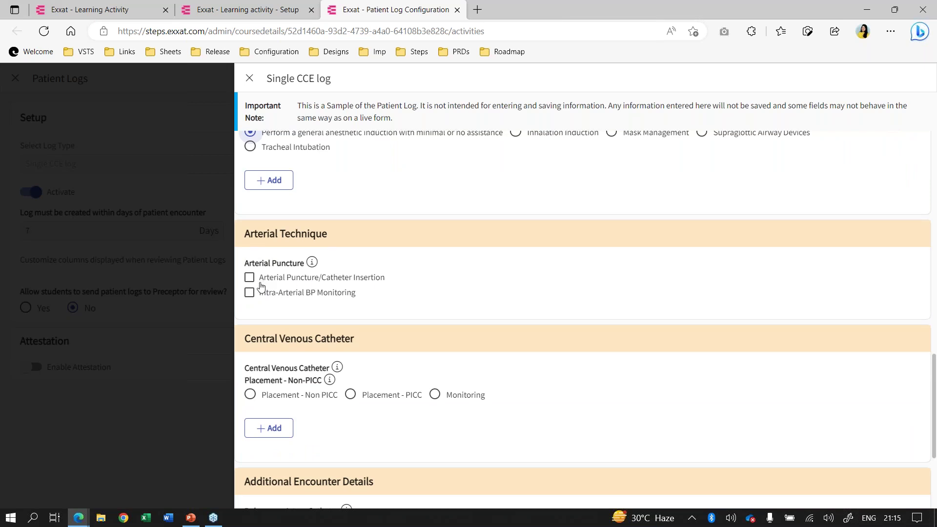
pyautogui.scroll(-2, 268, 289)
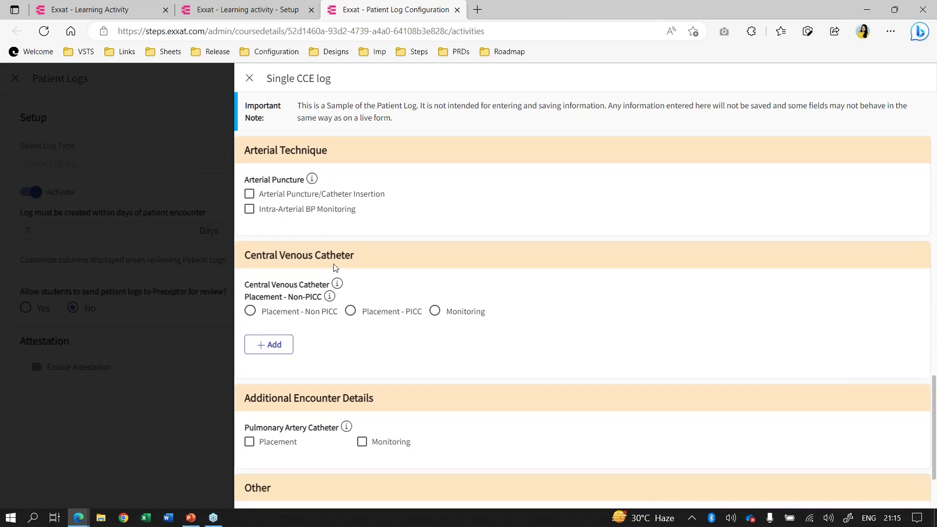
pyautogui.scroll(-2, 318, 274)
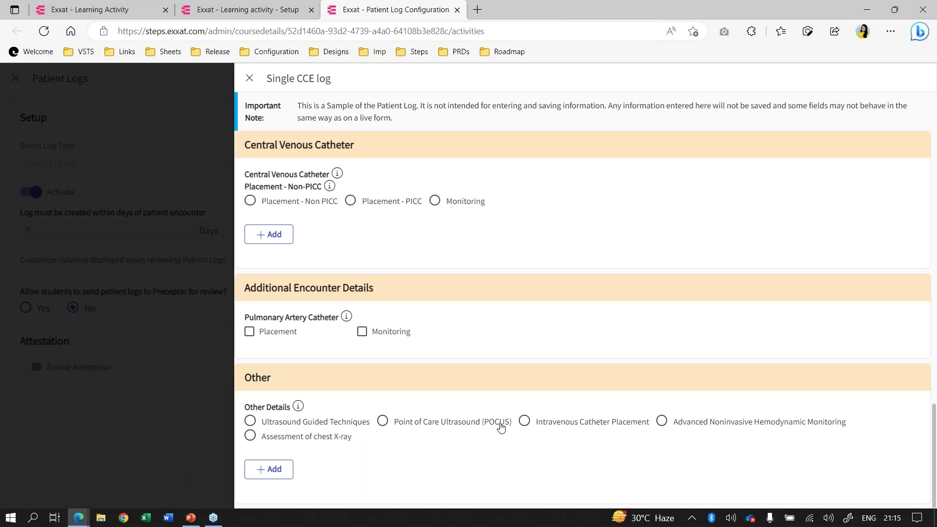
pyautogui.scroll(6, 481, 307)
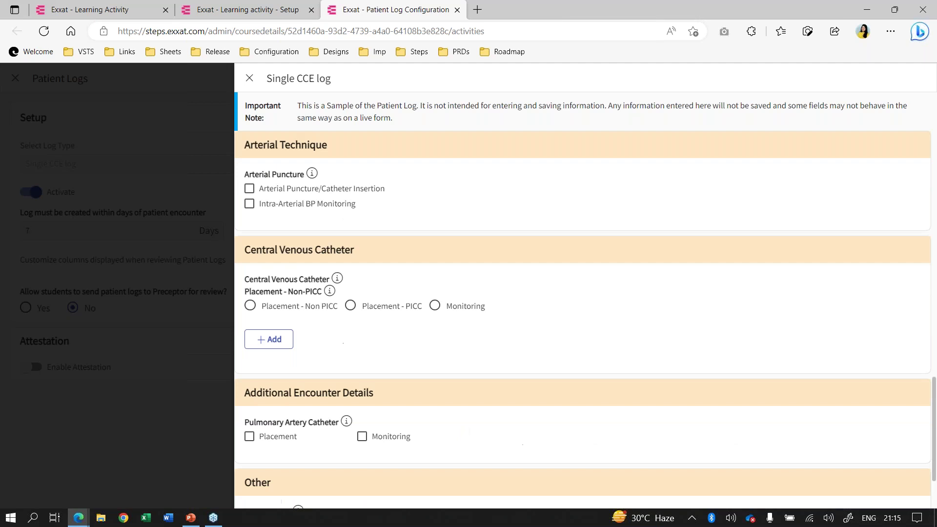
pyautogui.scroll(11, 586, 320)
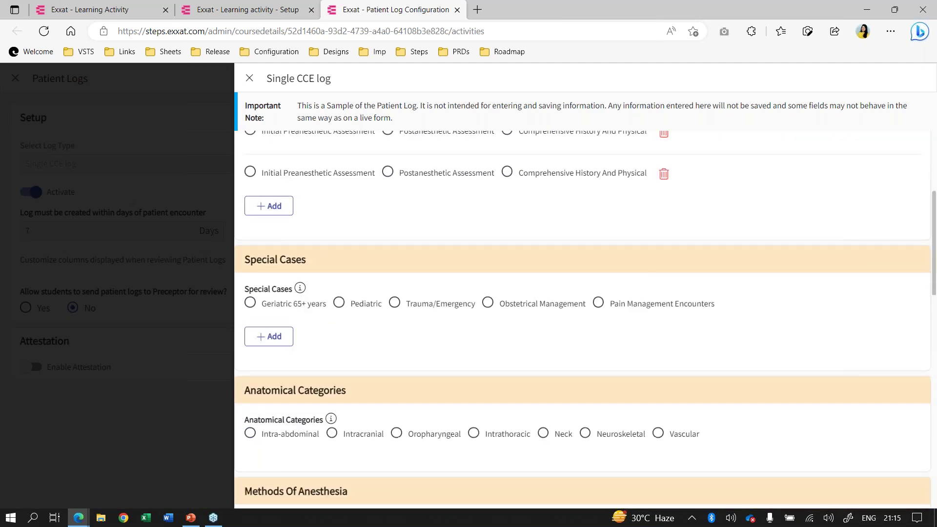
pyautogui.scroll(6, 585, 320)
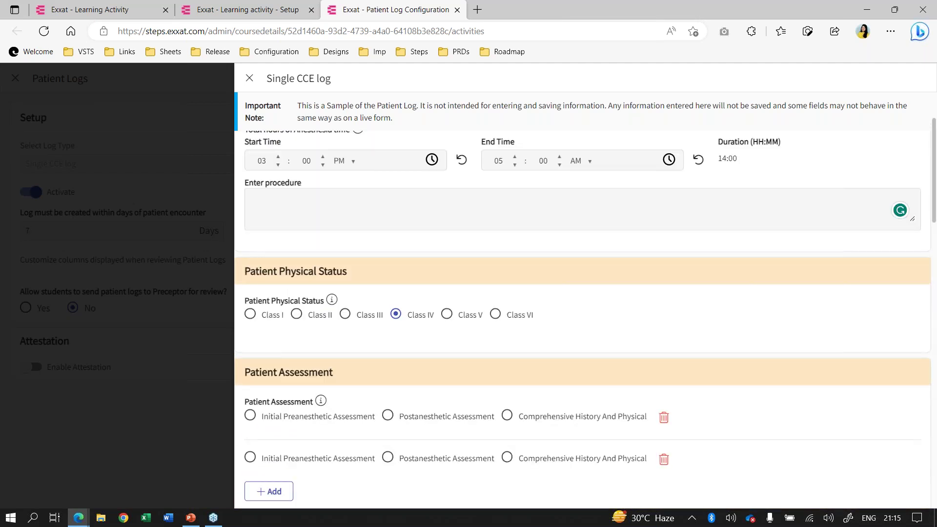
pyautogui.scroll(1, 586, 320)
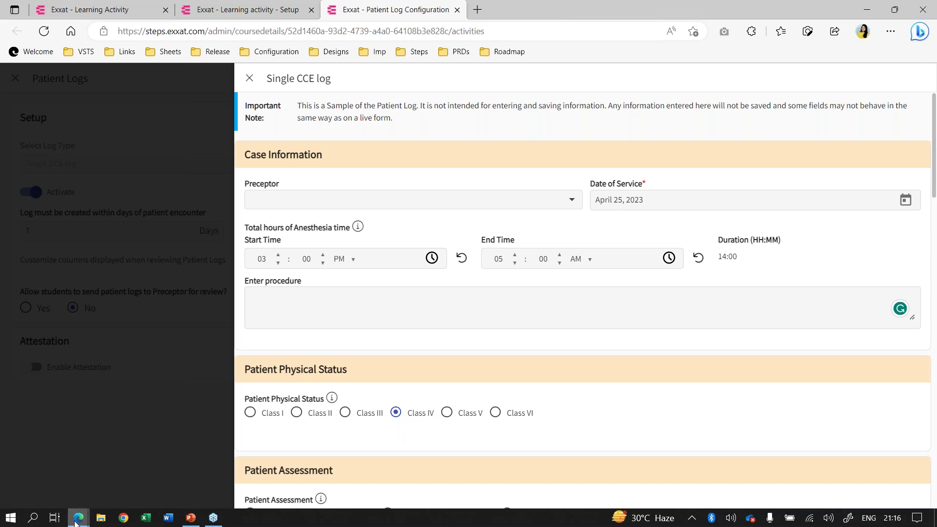
# Step: Switch to the student's browser window and open NURS 762 - Clinical Practicum I from Clinical Coursework
pyautogui.moveTo(76, 523)
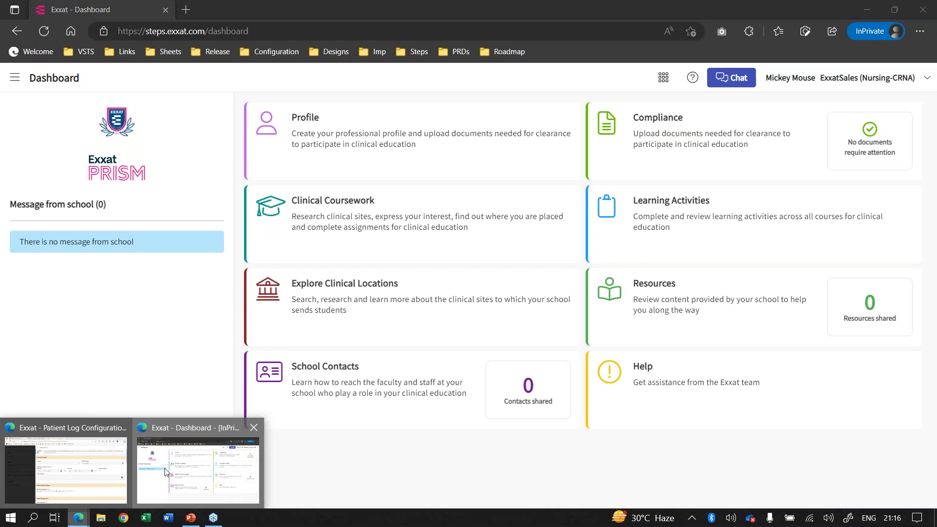
pyautogui.click(197, 469)
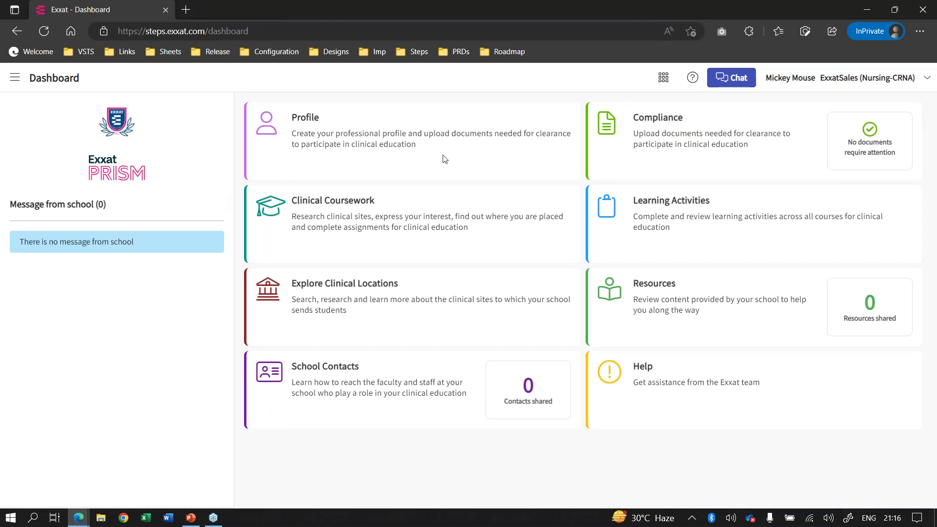
pyautogui.click(336, 221)
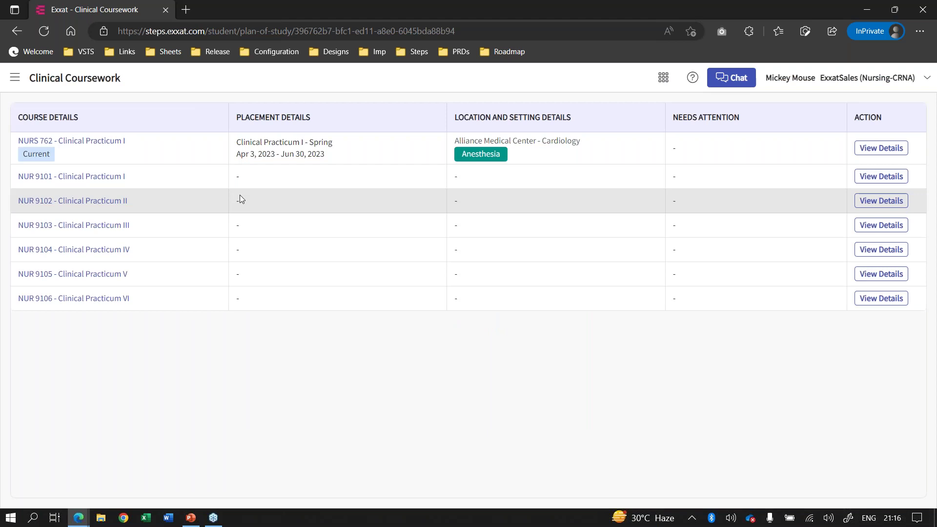
pyautogui.click(101, 146)
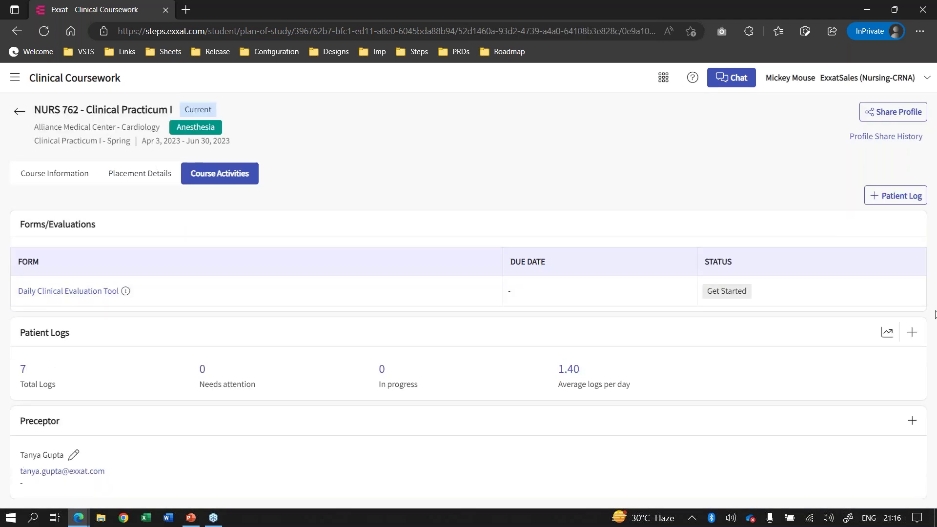
# Step: Start a new patient log for NURS 762 and go through its sections up to Arterial Technique
pyautogui.click(919, 333)
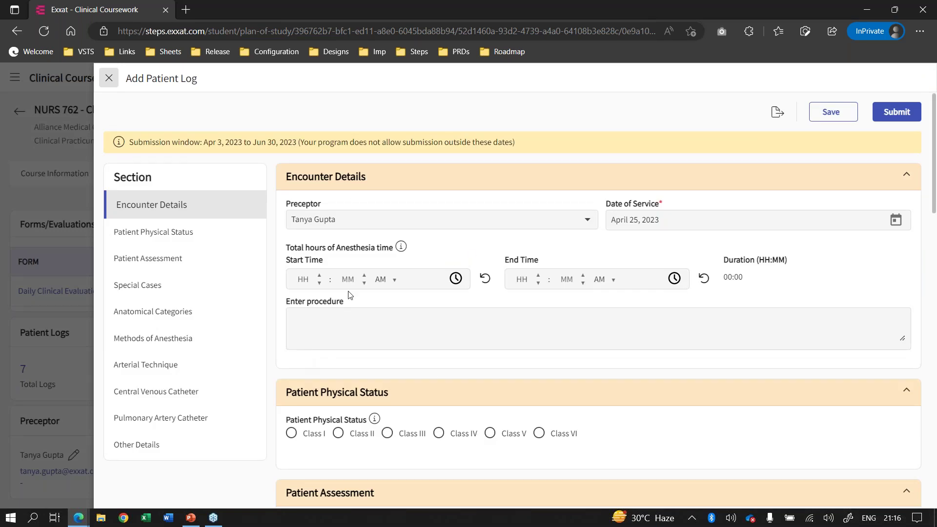
pyautogui.scroll(-3, 494, 299)
pyautogui.scroll(3, 504, 286)
pyautogui.scroll(-1, 247, 327)
pyautogui.scroll(1, 220, 278)
pyautogui.click(193, 231)
pyautogui.click(186, 250)
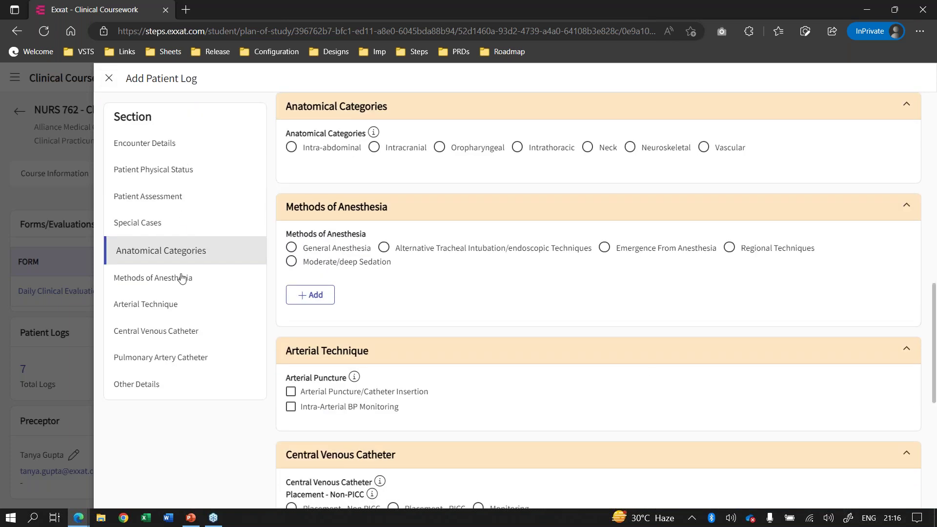
pyautogui.click(182, 278)
pyautogui.click(172, 306)
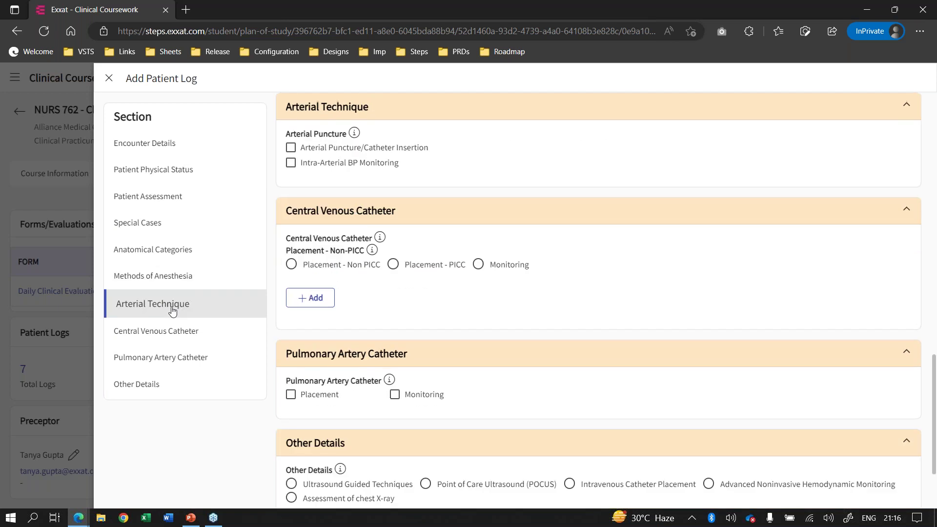
# Step: Collapse the Central Venous Catheter section and record Moderate/deep Sedation under Methods of Anesthesia with an extra method entry
pyautogui.click(360, 218)
pyautogui.scroll(5, 384, 335)
pyautogui.click(292, 276)
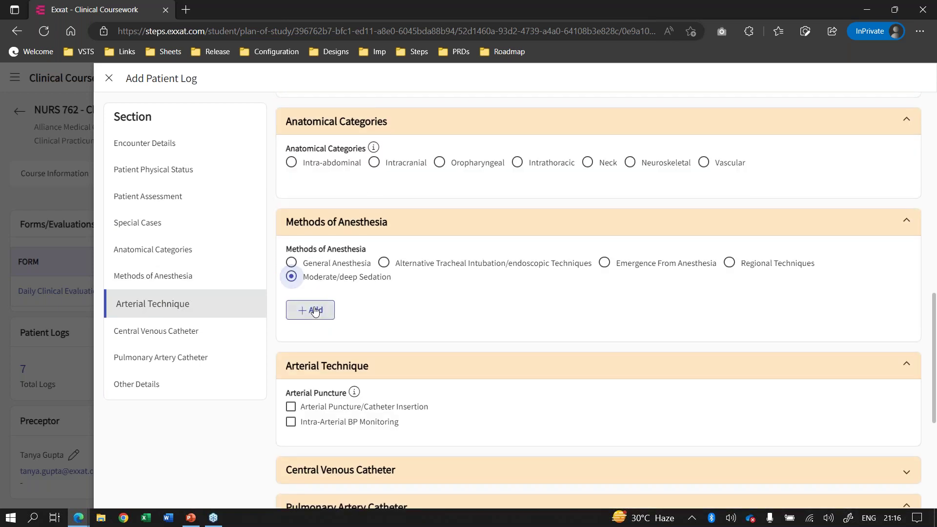
pyautogui.click(314, 311)
# Step: Review the new log's PDF download, save and submit options and its sections through Methods of Anesthesia
pyautogui.scroll(10, 616, 277)
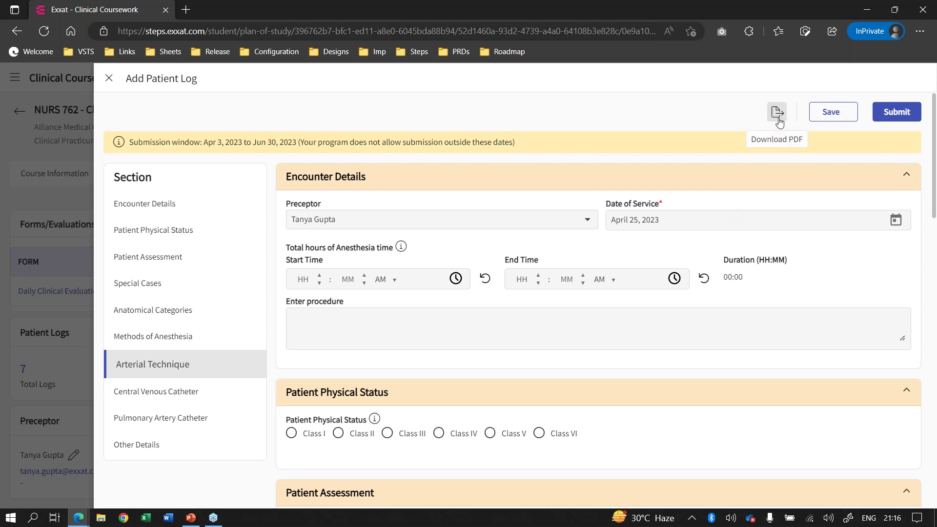
pyautogui.scroll(-1, 698, 240)
pyautogui.scroll(1, 698, 240)
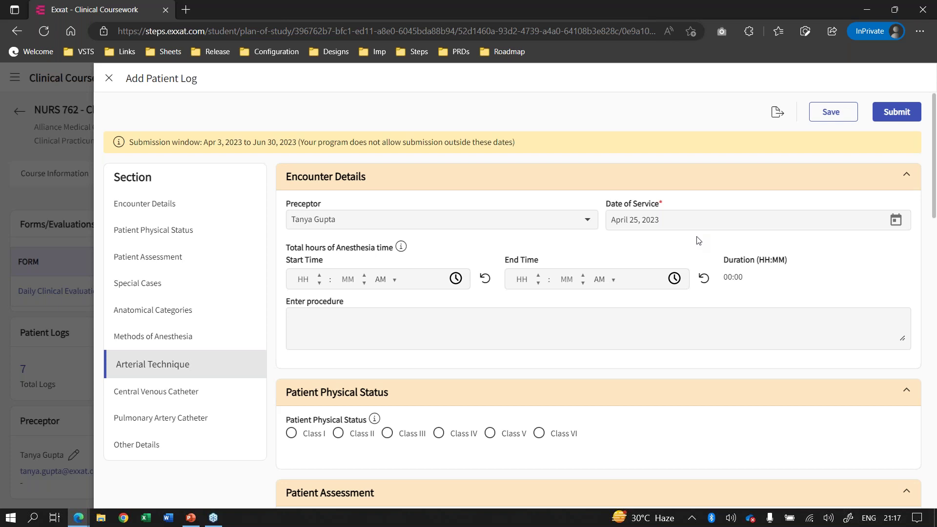
pyautogui.scroll(-9, 699, 240)
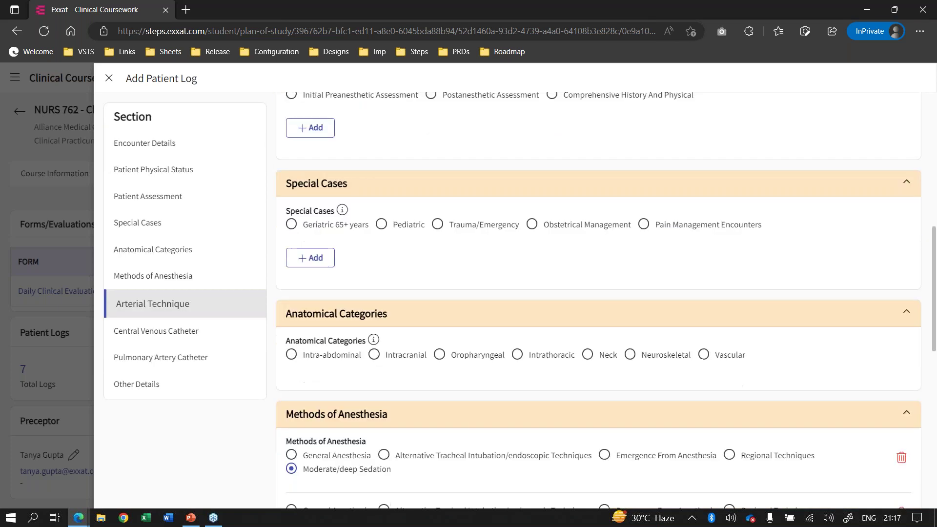
pyautogui.scroll(-3, 598, 301)
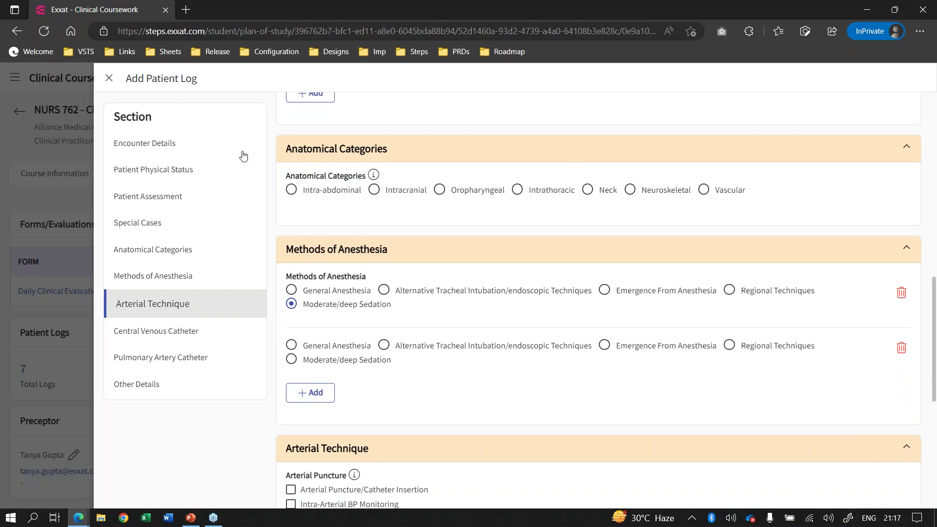
# Step: Switch to the PowerPoint presentation and show the poll slide on logging the same Method of Anaesthesia multiple times as a full-screen slide show
pyautogui.moveTo(404, 190)
pyautogui.moveTo(190, 517)
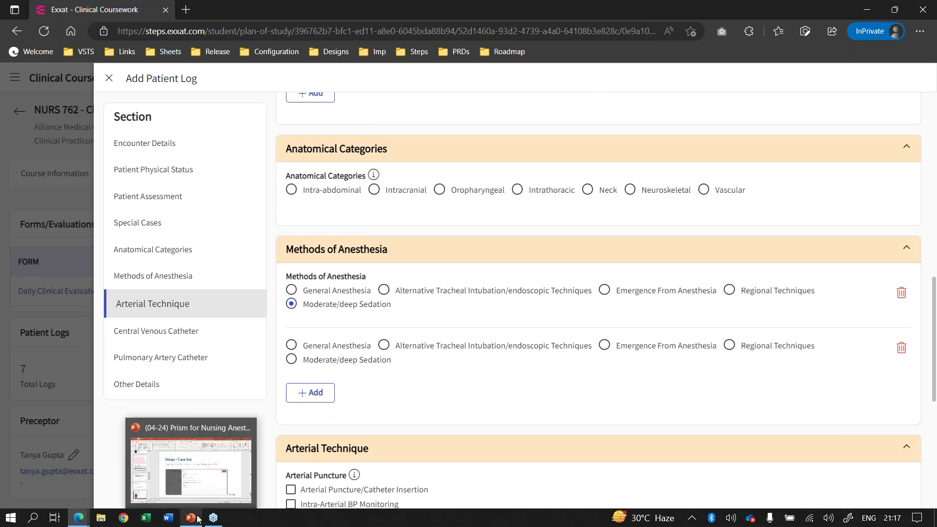
pyautogui.click(191, 493)
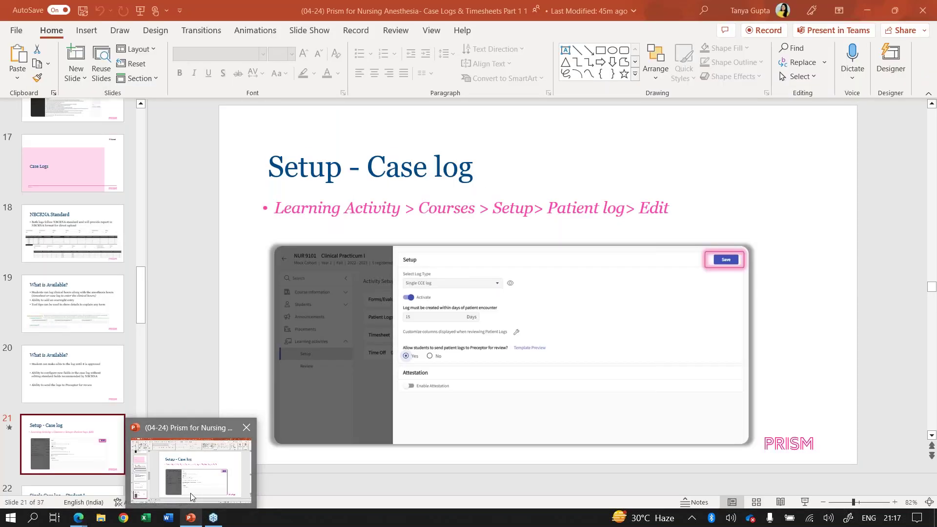
pyautogui.scroll(-5, 90, 399)
pyautogui.scroll(-5, 90, 399)
pyautogui.click(81, 191)
pyautogui.click(805, 502)
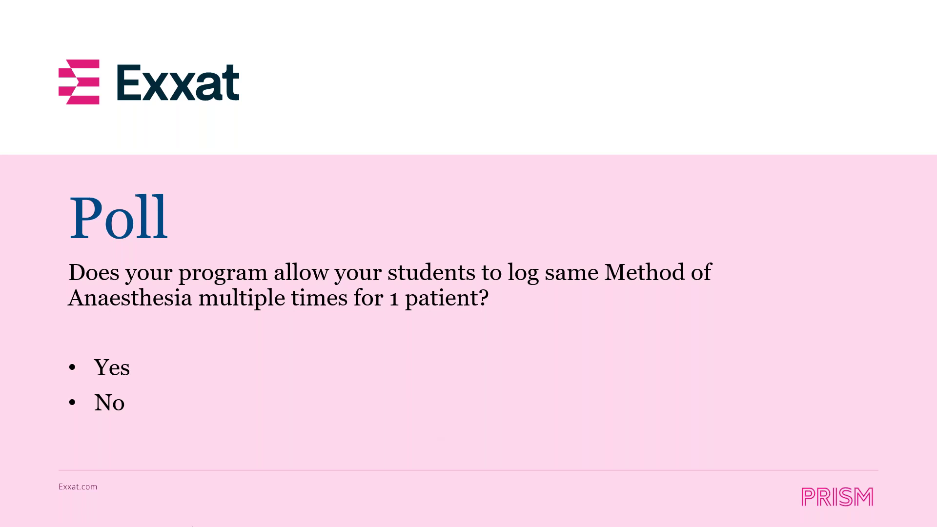
# Step: Return to the student's patient log in Edge and set both Methods of Anesthesia entries to General Anesthesia with Mask Management
pyautogui.press('super')
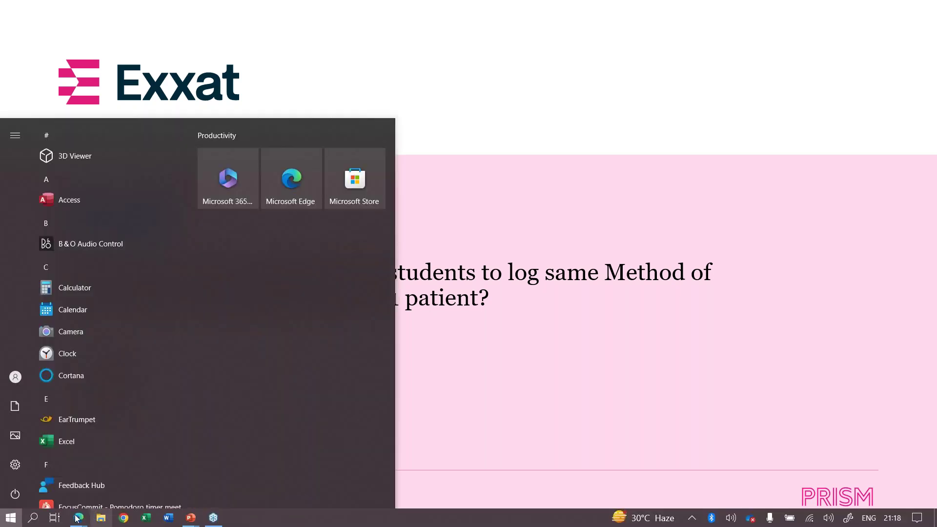
pyautogui.moveTo(78, 517)
pyautogui.click(193, 467)
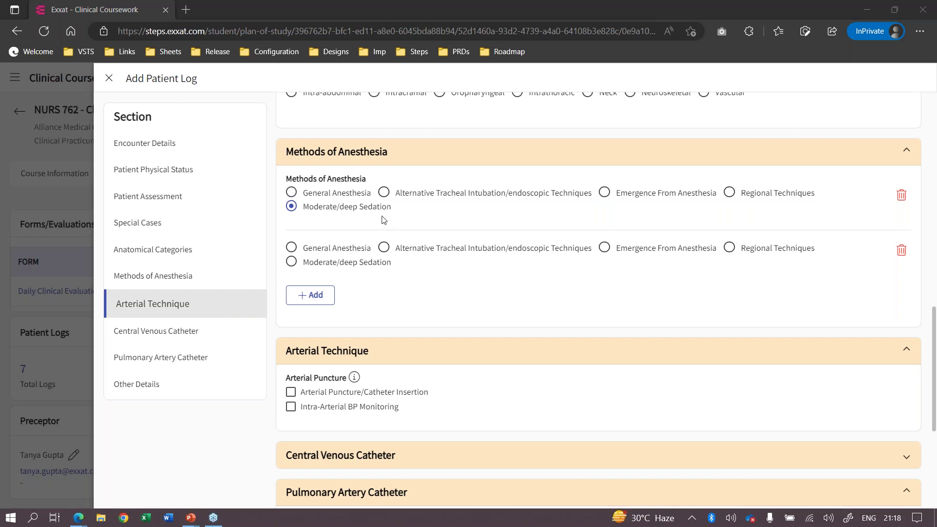
pyautogui.moveTo(287, 178); pyautogui.dragTo(399, 179)
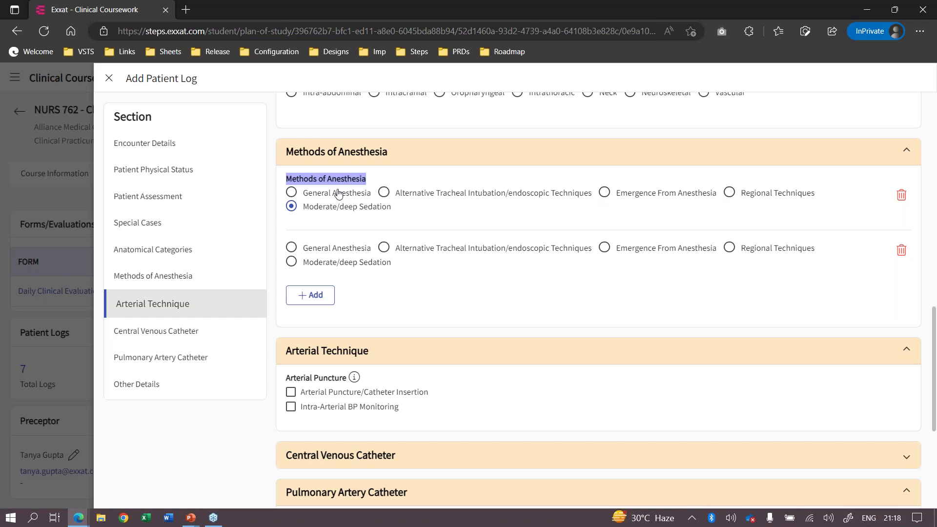
pyautogui.click(339, 194)
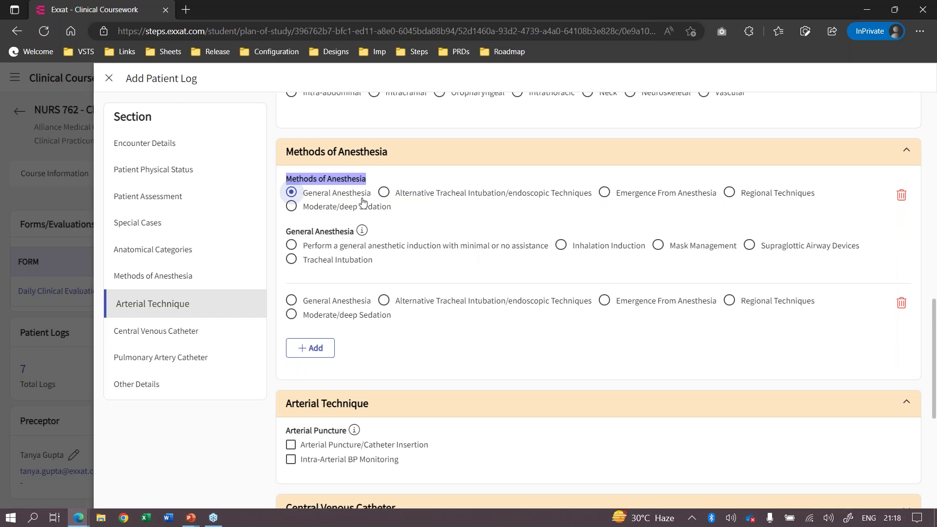
pyautogui.click(658, 245)
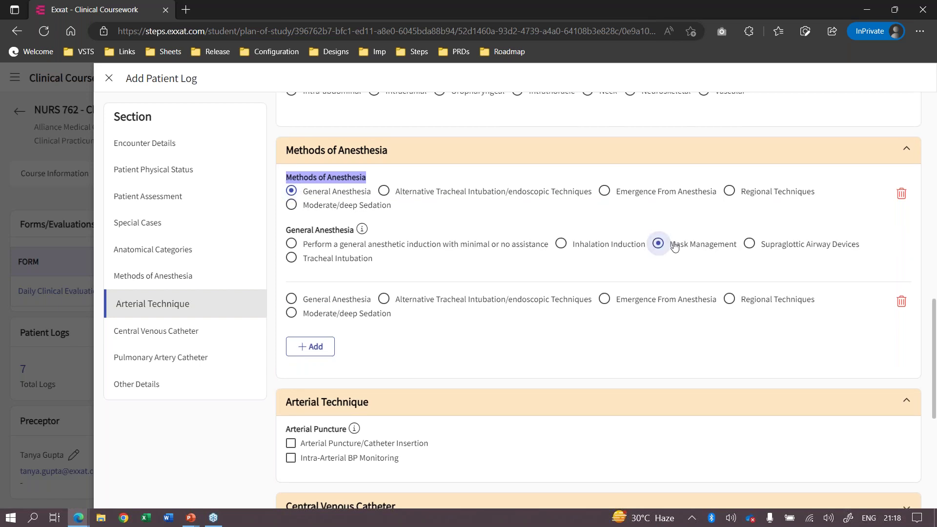
pyautogui.click(291, 298)
pyautogui.click(670, 358)
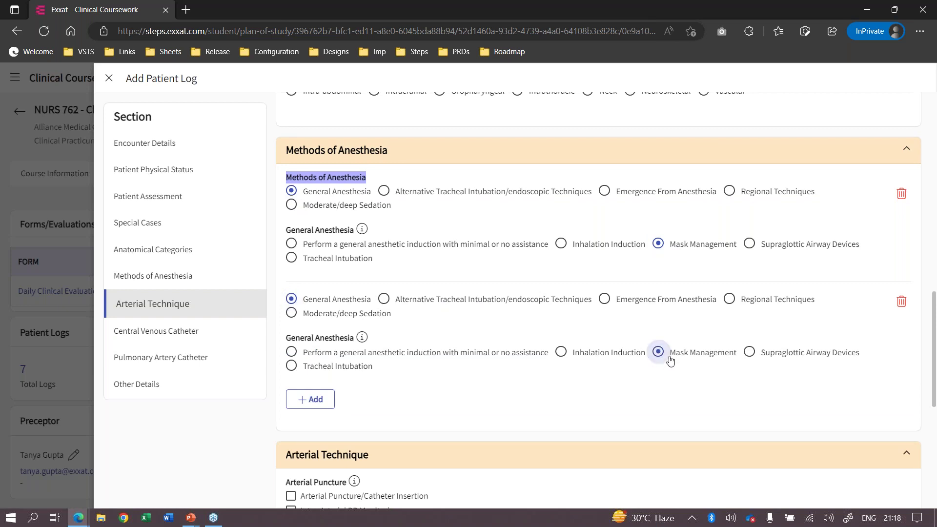
# Step: Change the General Anesthesia type of the first method entry to Supraglottic Airway Devices
pyautogui.scroll(-2, 670, 360)
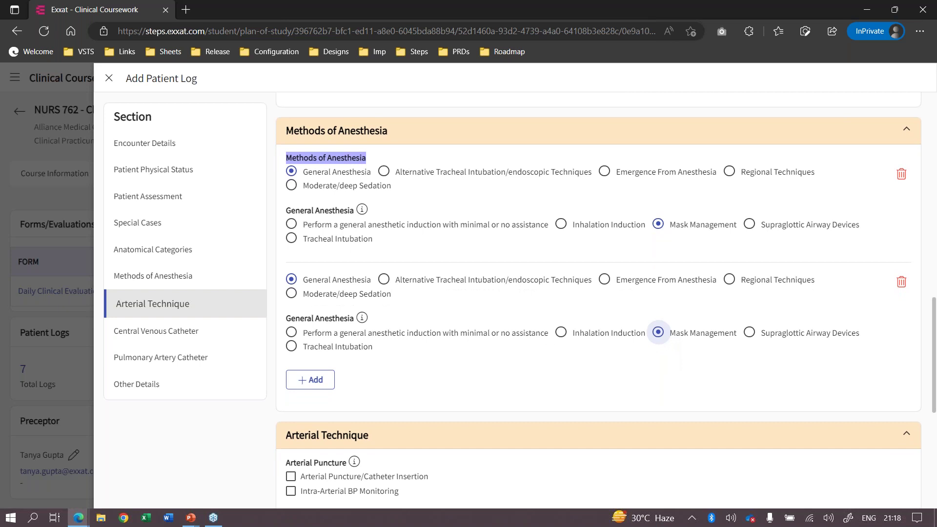
pyautogui.click(620, 365)
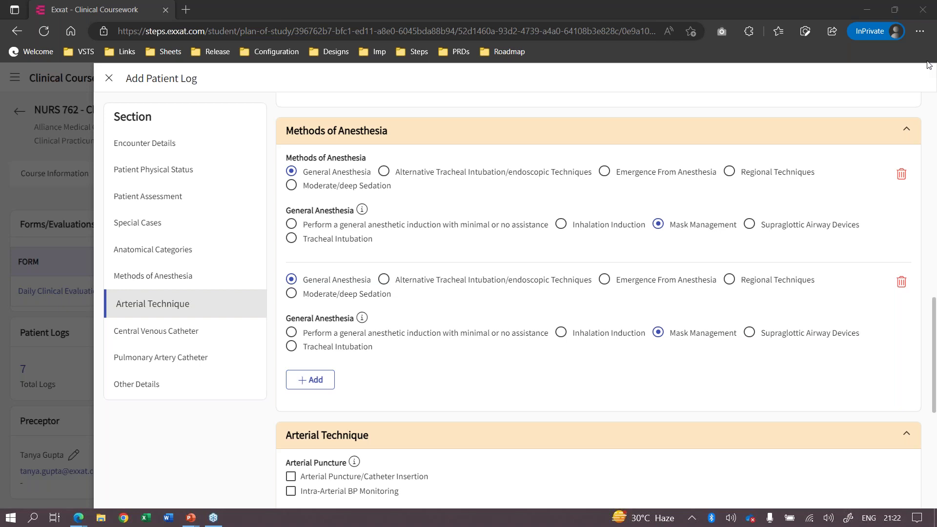
pyautogui.click(749, 224)
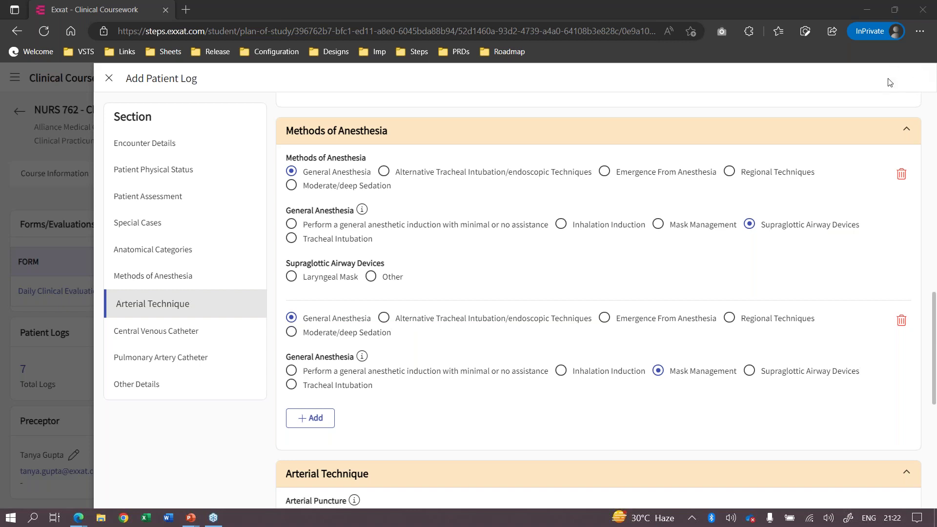
# Step: Go back to the school's browser window and review the Preceptor and time fields in the Summary CCE log sample's Encounter Details
pyautogui.click(867, 11)
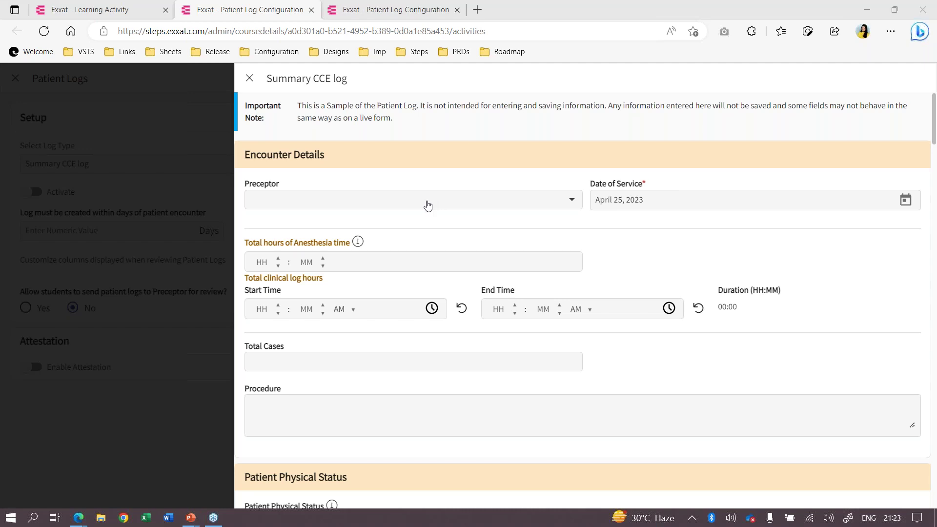
pyautogui.scroll(-1, 425, 208)
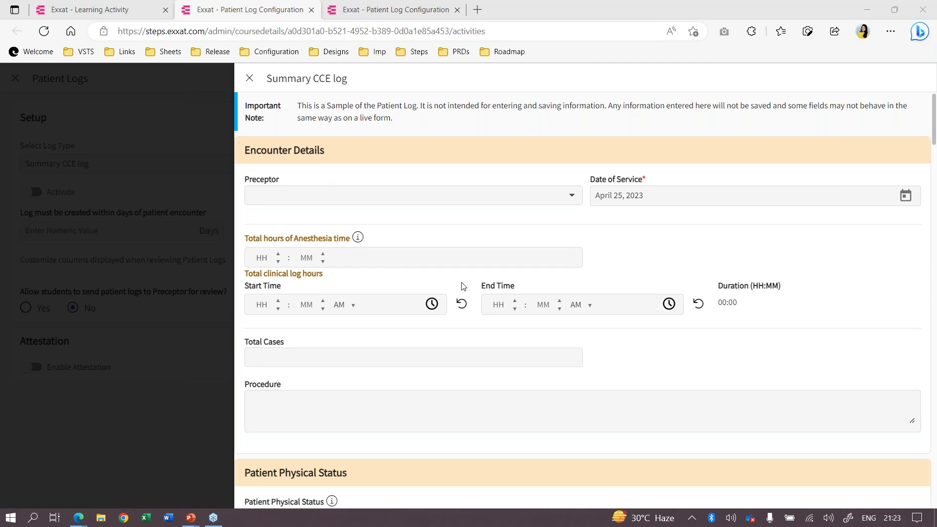
pyautogui.scroll(1, 464, 287)
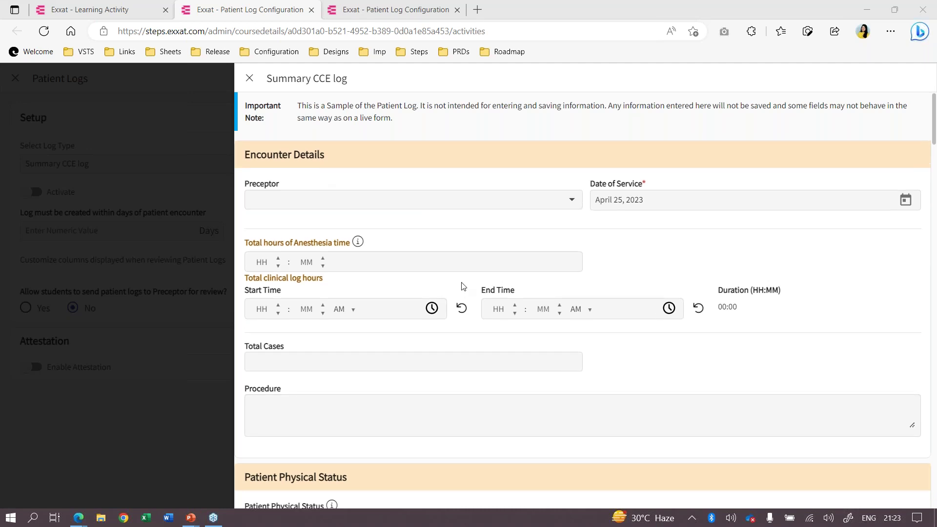
pyautogui.click(340, 209)
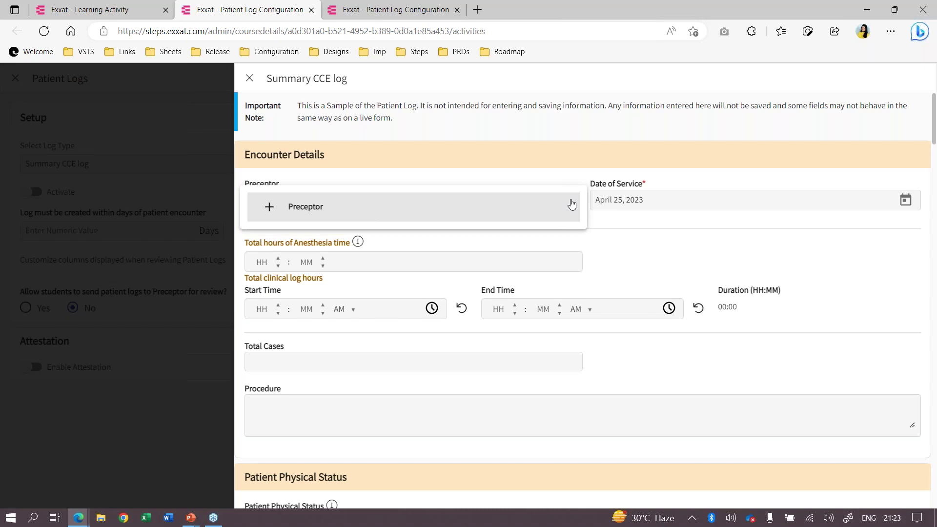
pyautogui.click(616, 223)
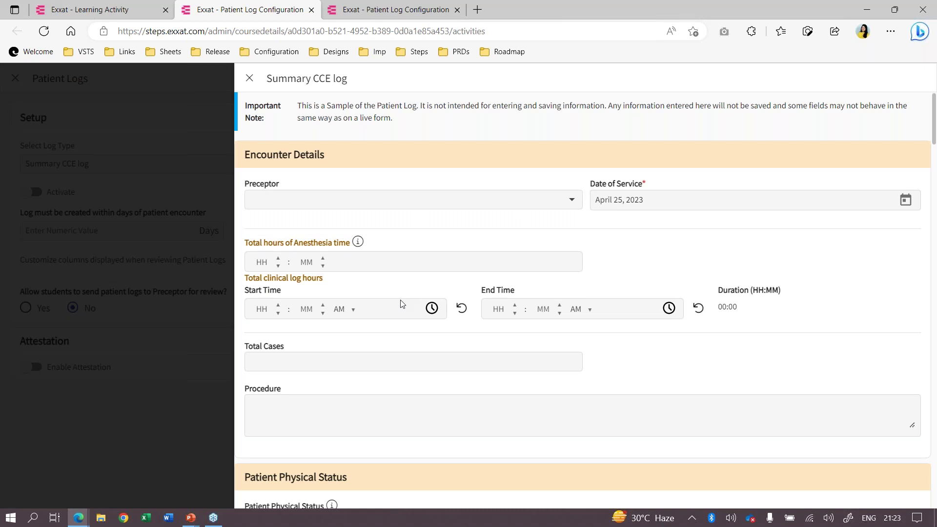
pyautogui.moveTo(246, 243); pyautogui.dragTo(280, 237)
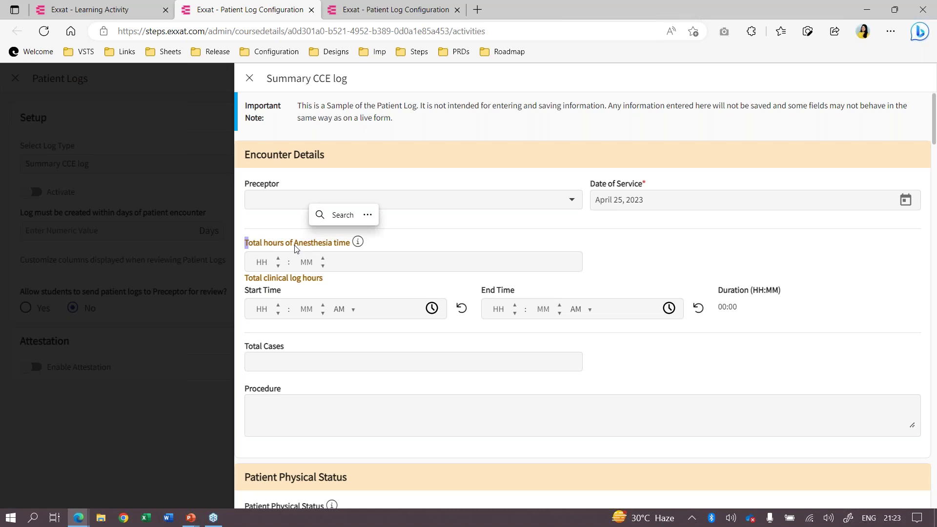
pyautogui.click(280, 243)
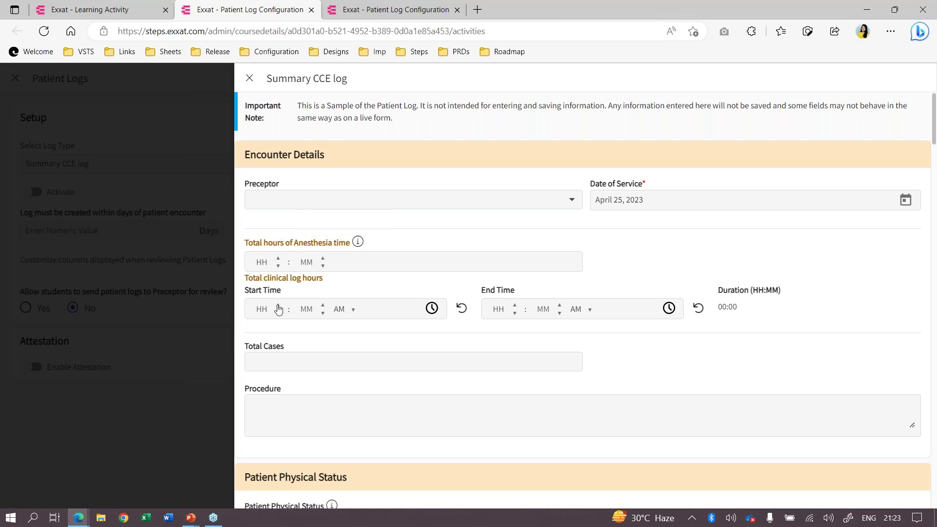
# Step: Enter 10 as the Total Cases in the Encounter Details of the Summary CCE log sample
pyautogui.click(278, 364)
pyautogui.write('-6')
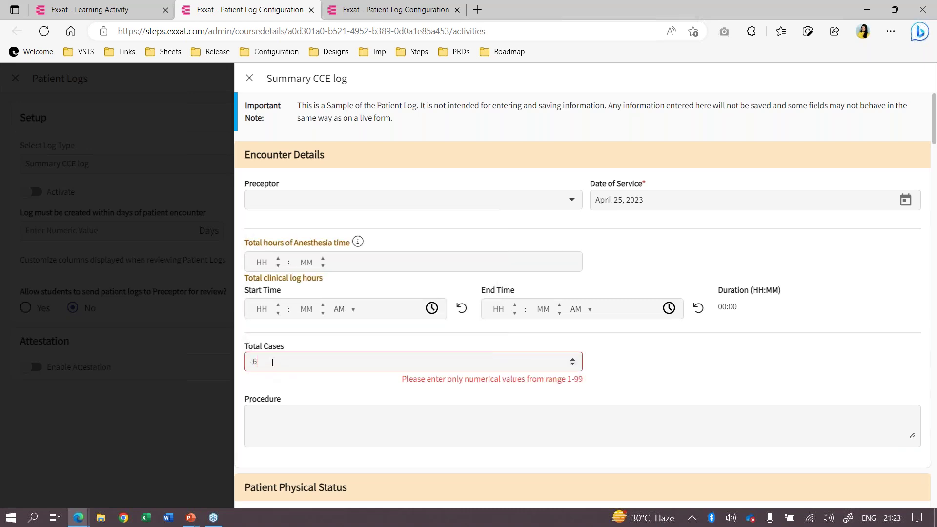
pyautogui.press('BackSpace')
pyautogui.press('BackSpace')
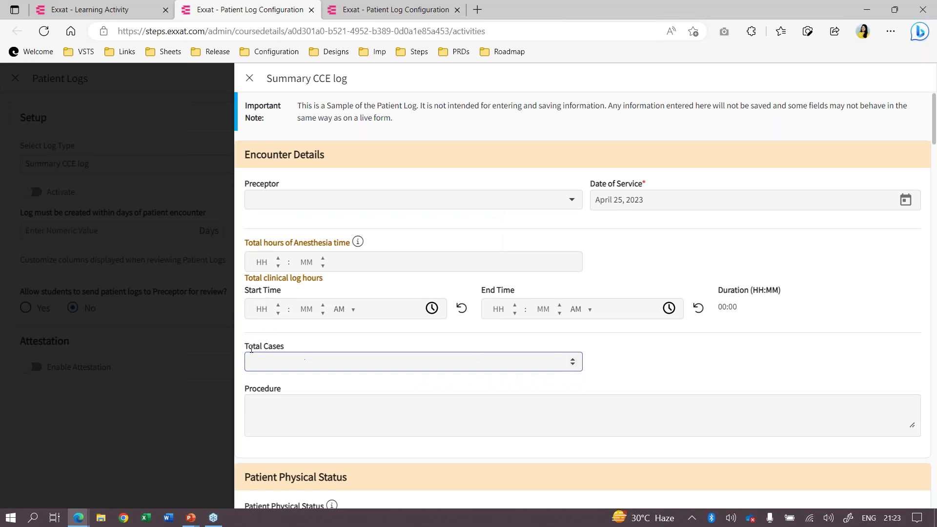
pyautogui.scroll(-2, 286, 360)
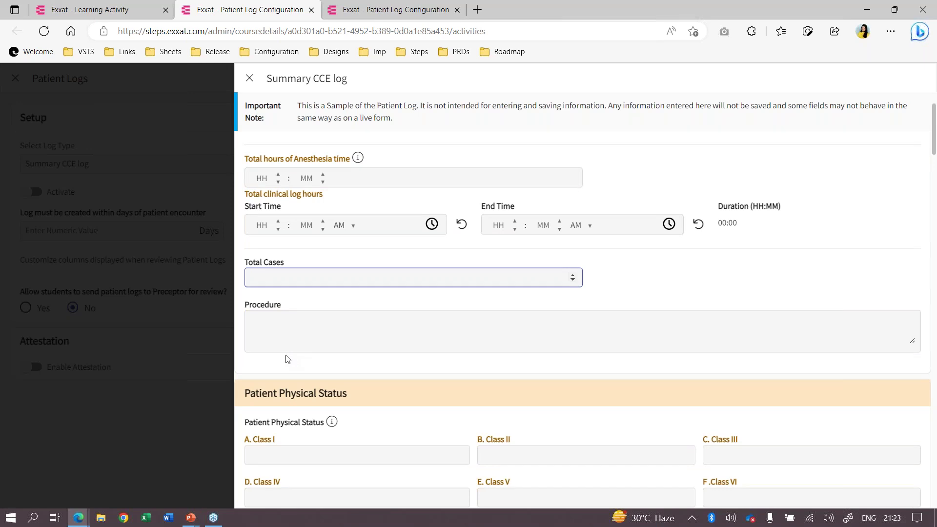
pyautogui.write('10')
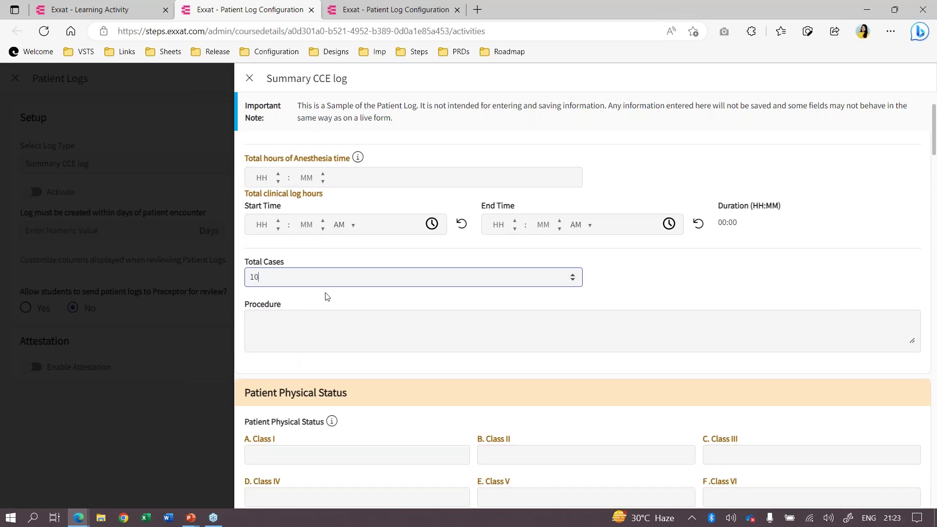
pyautogui.click(294, 347)
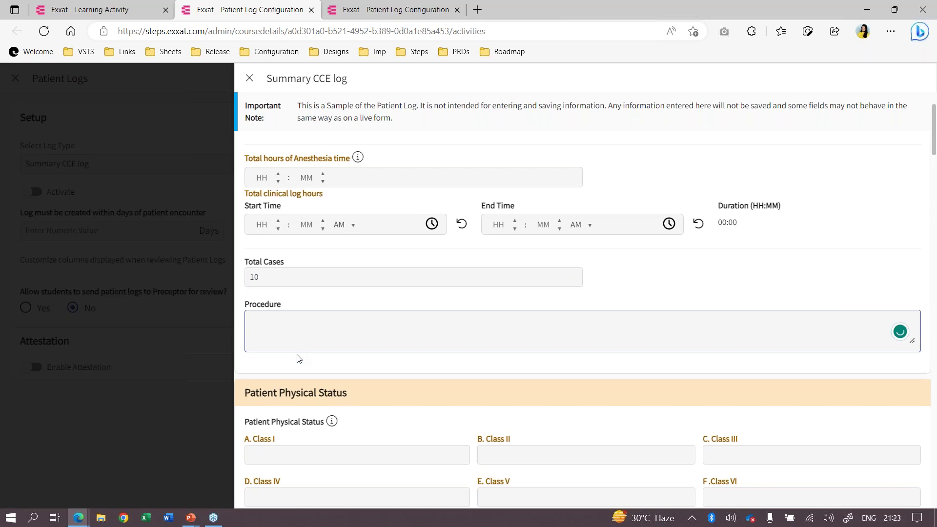
# Step: Examine the class fields under Patient Physical Status and the Patient Assessment section below them
pyautogui.scroll(-1, 300, 400)
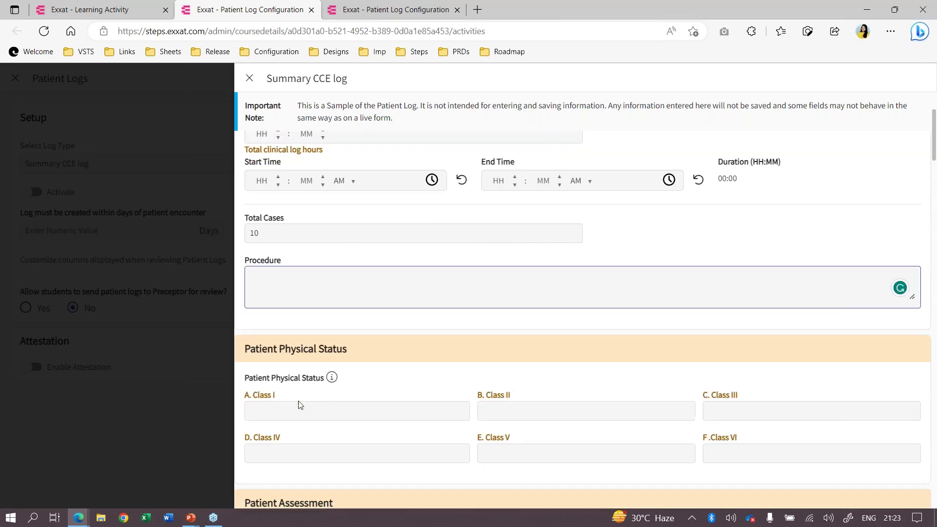
pyautogui.scroll(-2, 397, 327)
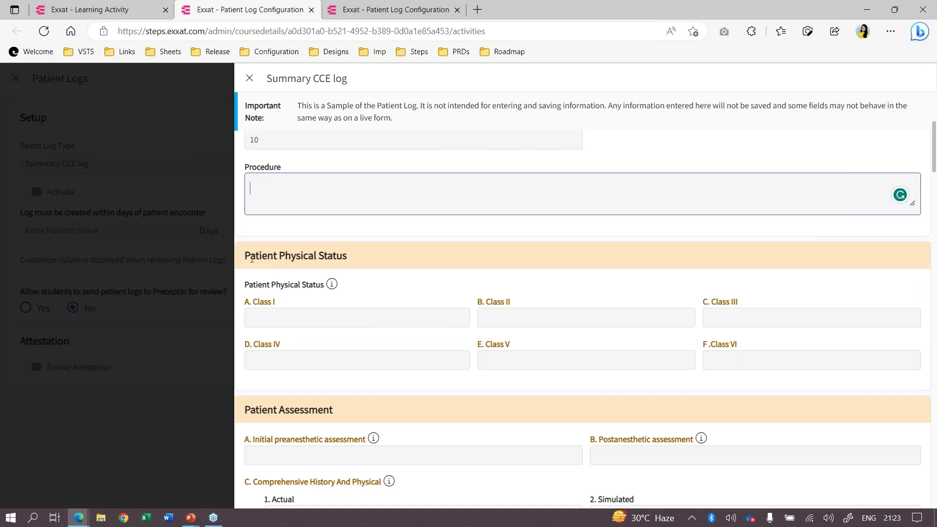
pyautogui.moveTo(251, 256); pyautogui.dragTo(327, 267)
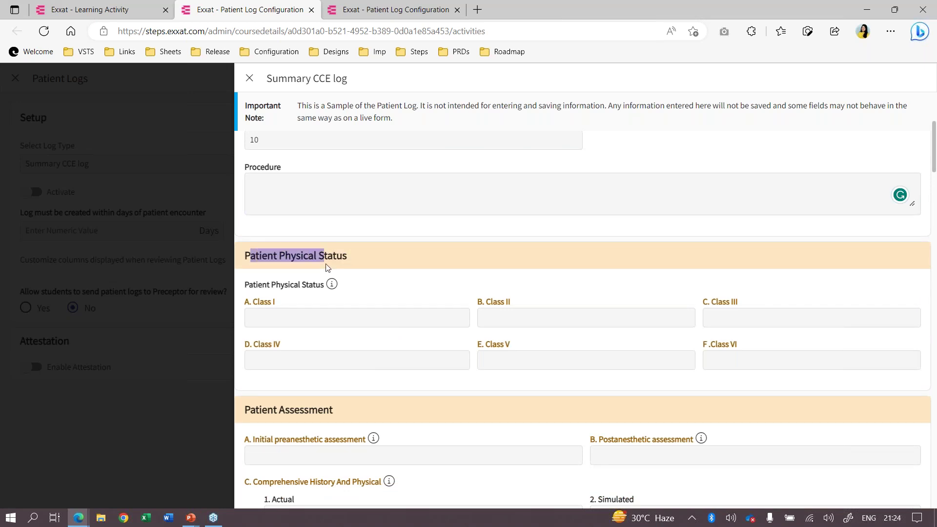
pyautogui.scroll(-1, 327, 268)
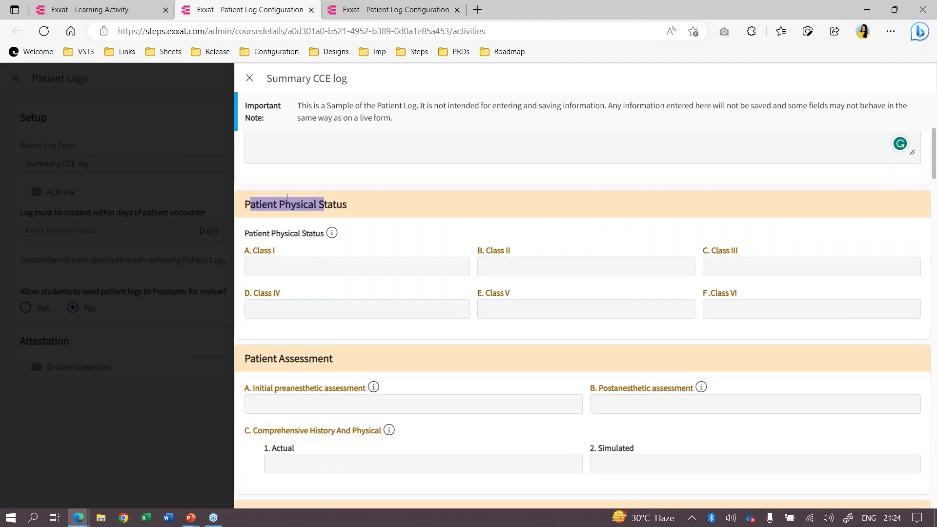
pyautogui.click(275, 264)
pyautogui.click(345, 203)
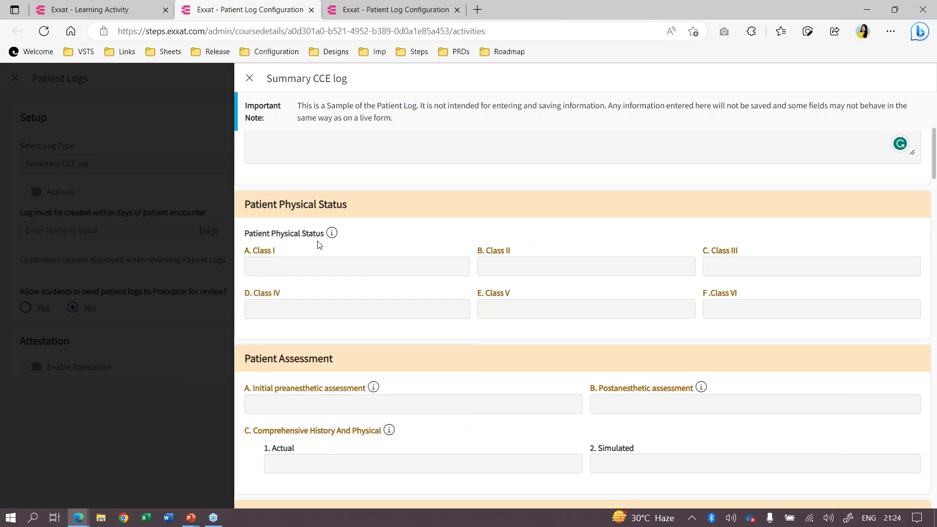
# Step: Fill in the Patient Physical Status counts with 10 for Class I, 20 for Class II and 40 for Class III
pyautogui.click(282, 265)
pyautogui.write('100')
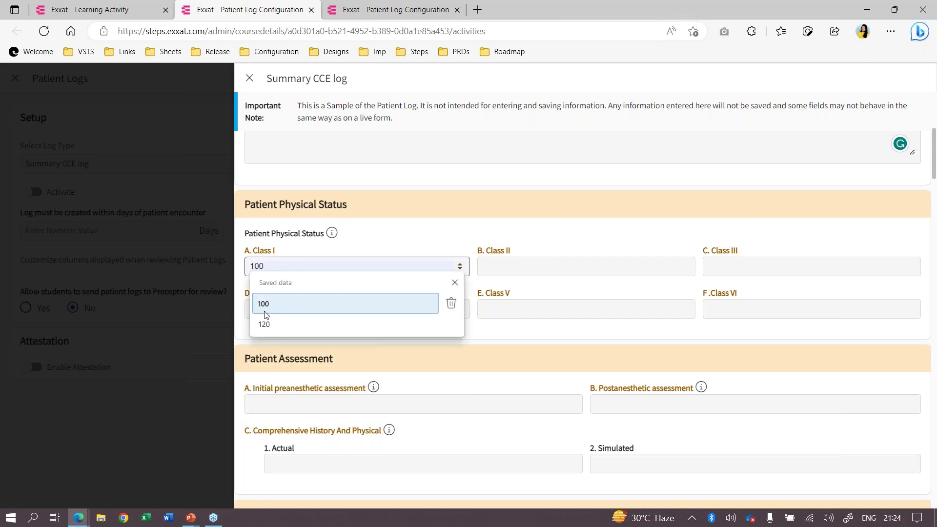
pyautogui.click(266, 314)
pyautogui.press('BackSpace')
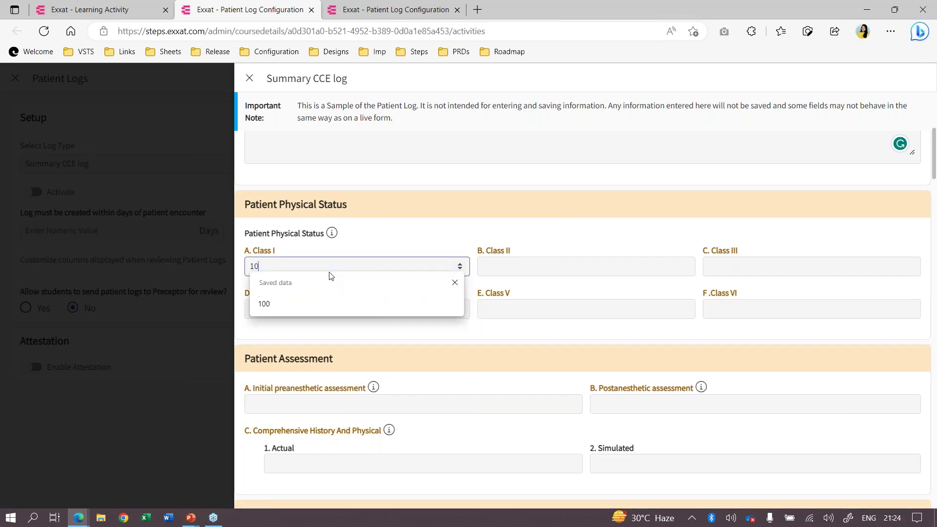
pyautogui.click(506, 277)
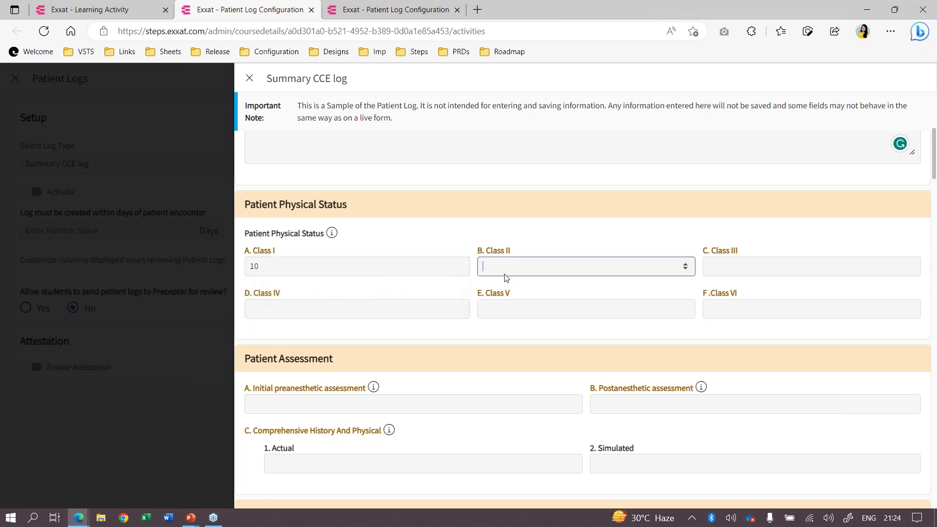
pyautogui.write('20')
pyautogui.click(744, 269)
pyautogui.write('40')
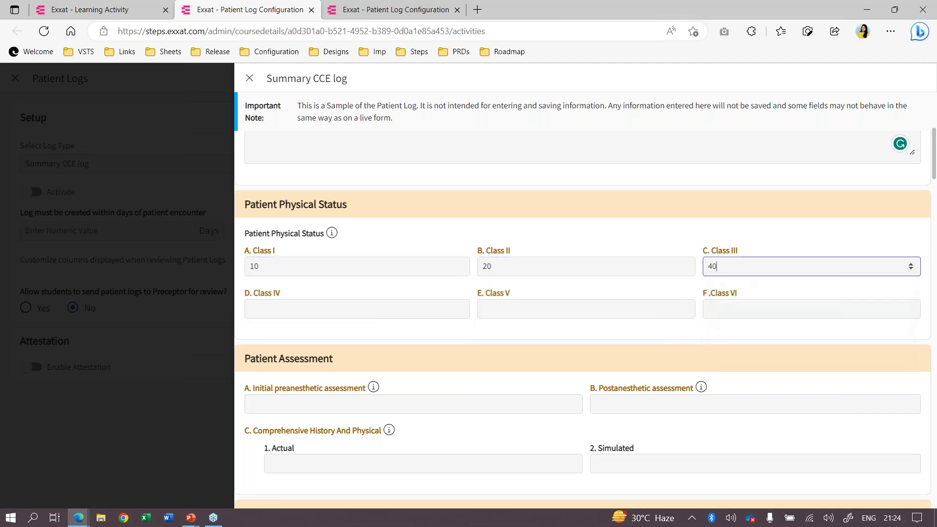
pyautogui.click(718, 235)
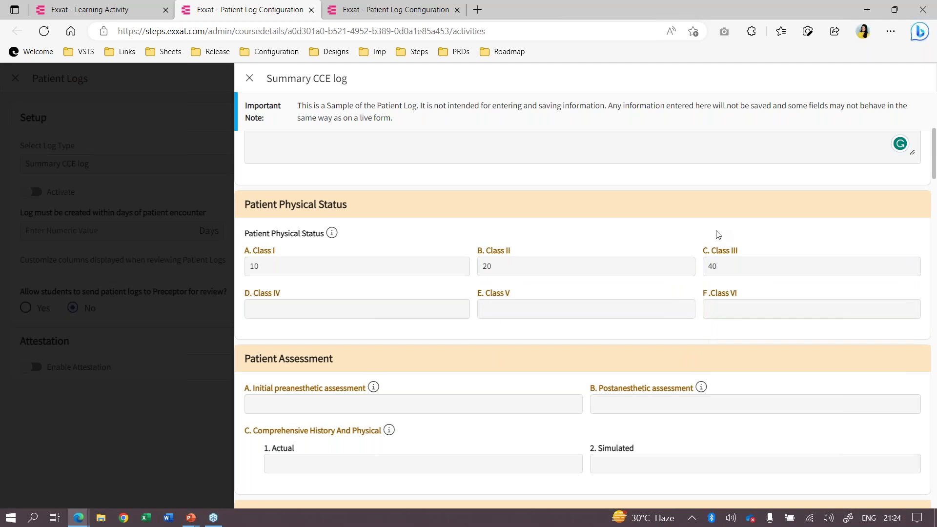
pyautogui.click(432, 266)
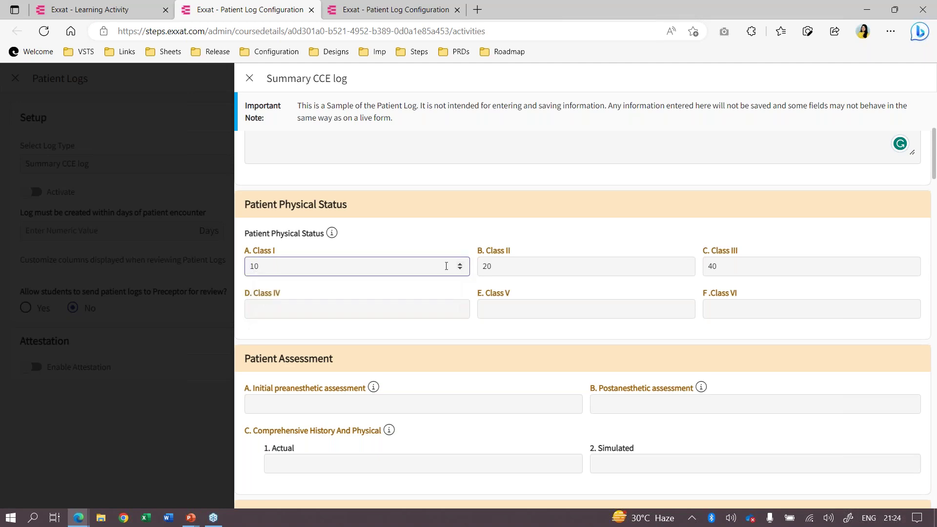
# Step: Set the Class I count under Patient Physical Status to 100 in the Summary CCE log sample
pyautogui.write('0')
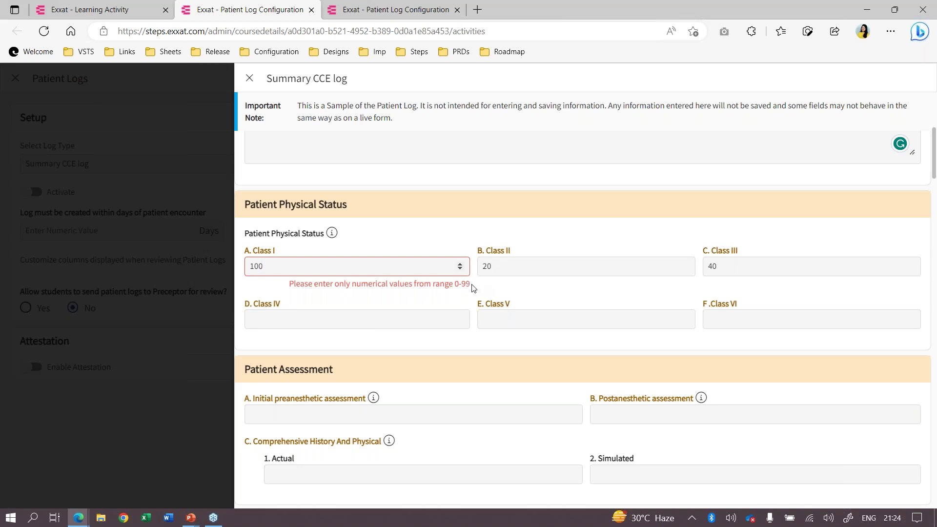
pyautogui.scroll(-1, 473, 288)
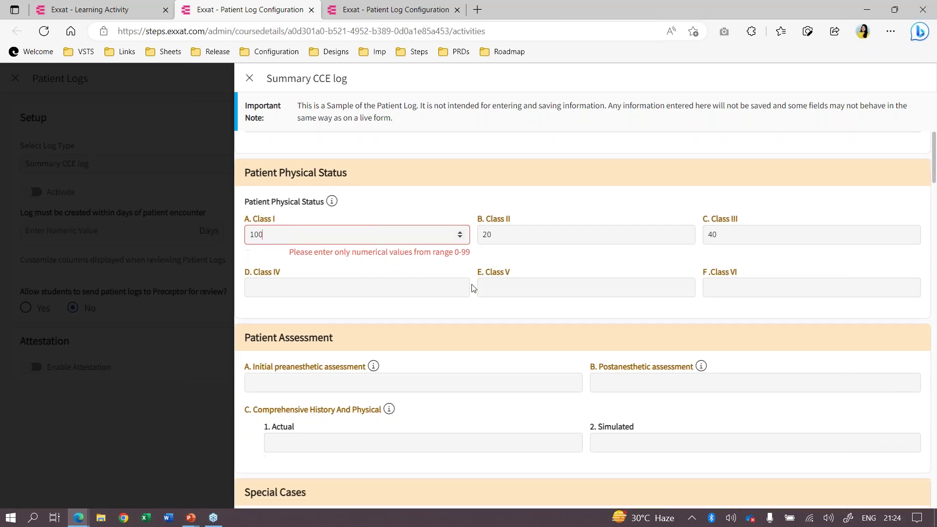
pyautogui.scroll(-2, 260, 260)
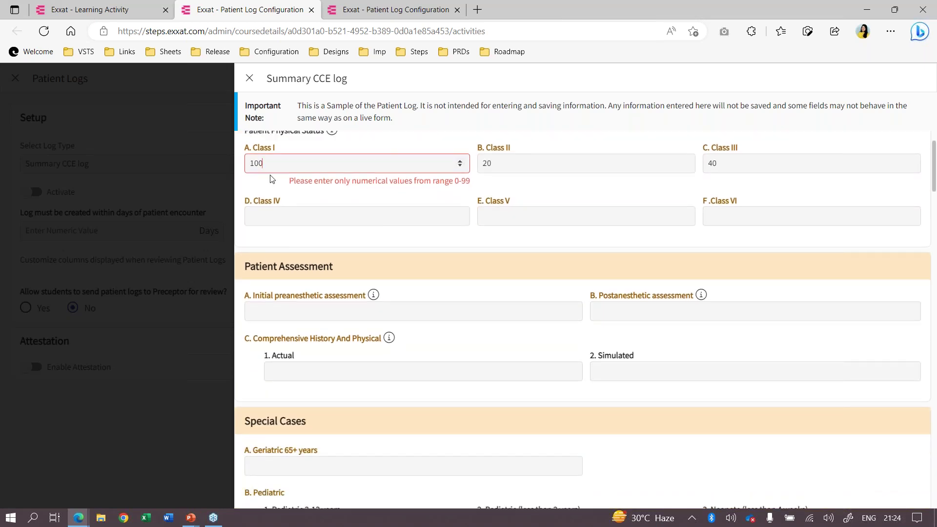
pyautogui.scroll(1, 293, 175)
pyautogui.scroll(-1, 280, 264)
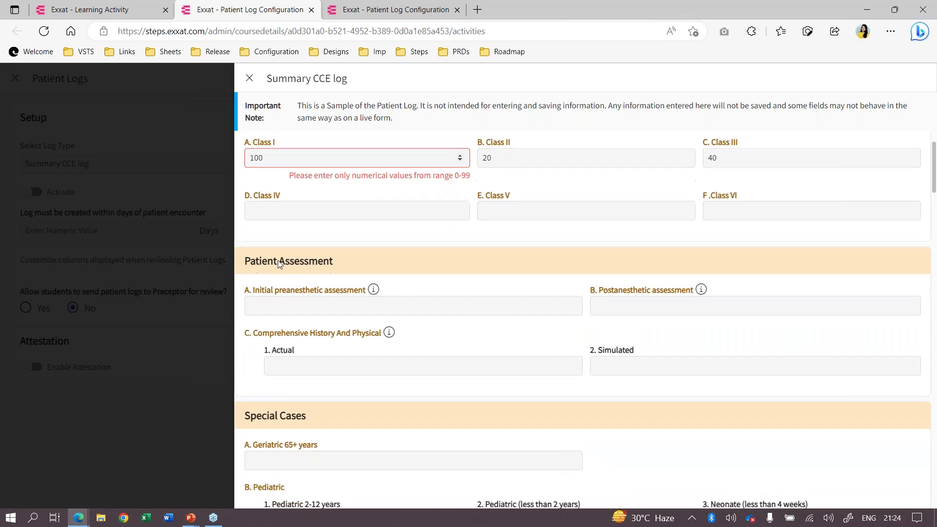
# Step: Fill in Patient Assessment with 4 for Initial preanesthetic assessment and 59 for Postanesthetic assessment
pyautogui.scroll(-1, 279, 263)
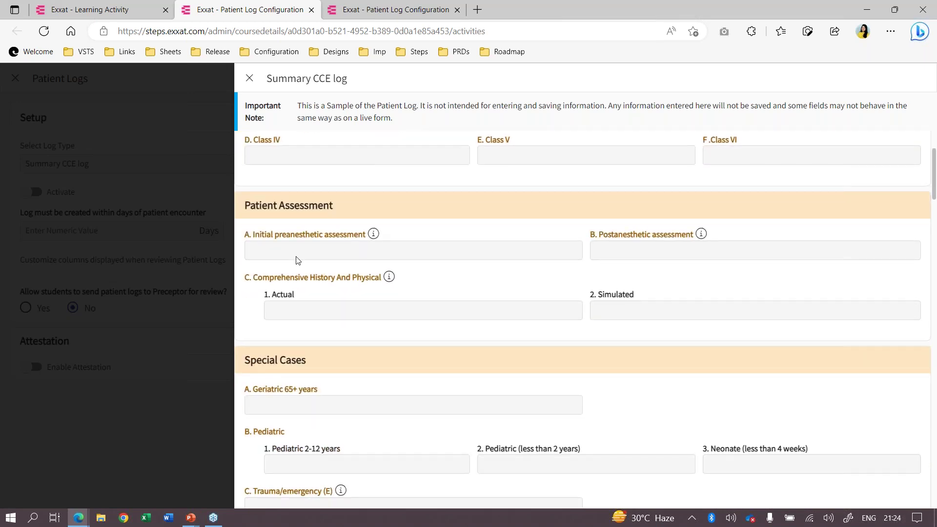
pyautogui.click(293, 256)
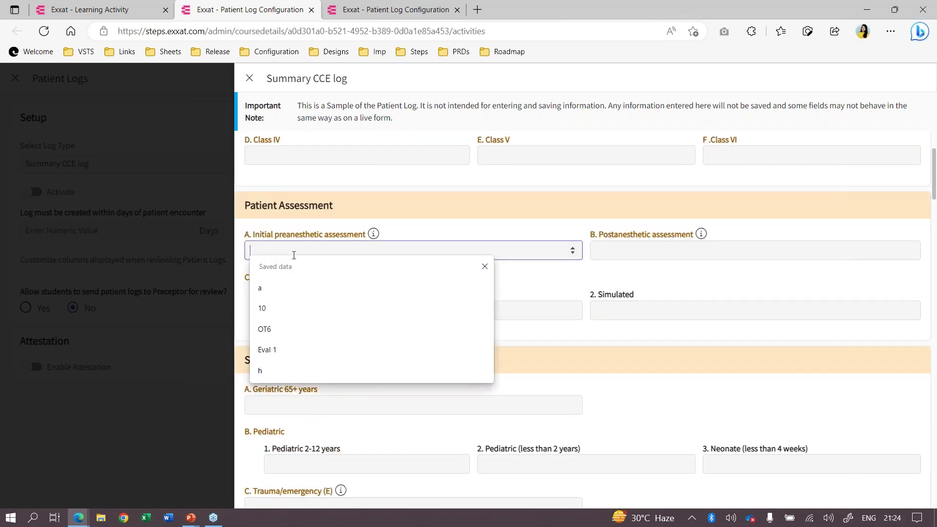
pyautogui.write('4')
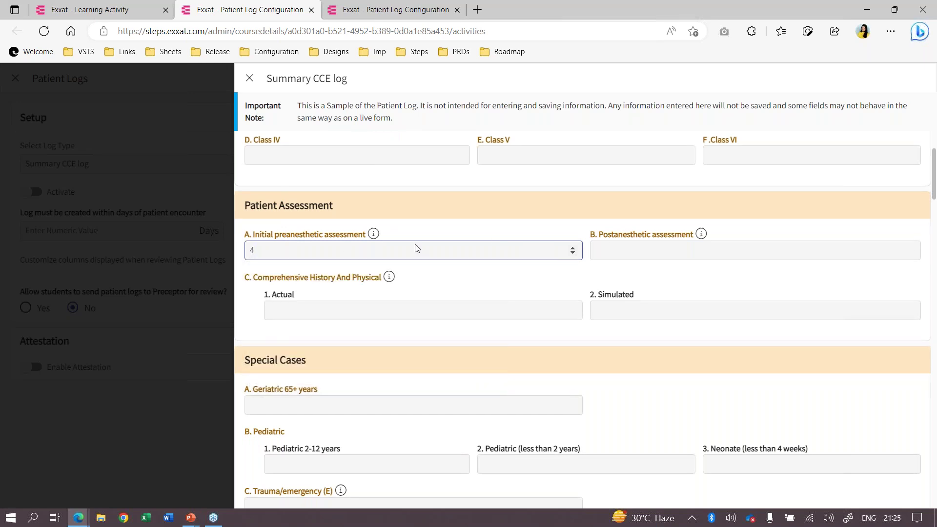
pyautogui.click(643, 247)
pyautogui.write('59')
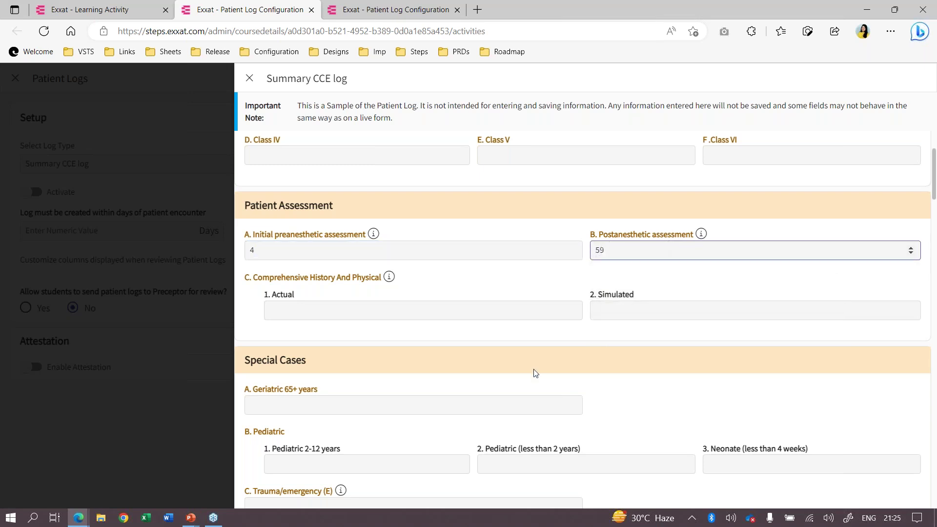
# Step: Examine the Special Cases fields and the nested Anatomical Categories, including the Intrathoracic heart, lung and other subcategories
pyautogui.scroll(-3, 536, 364)
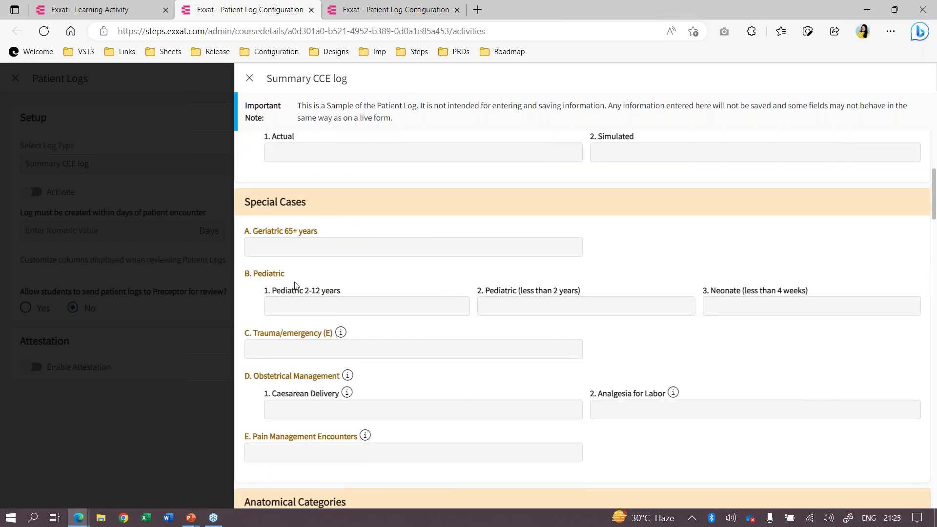
pyautogui.click(279, 351)
pyautogui.click(260, 271)
pyautogui.scroll(-2, 301, 434)
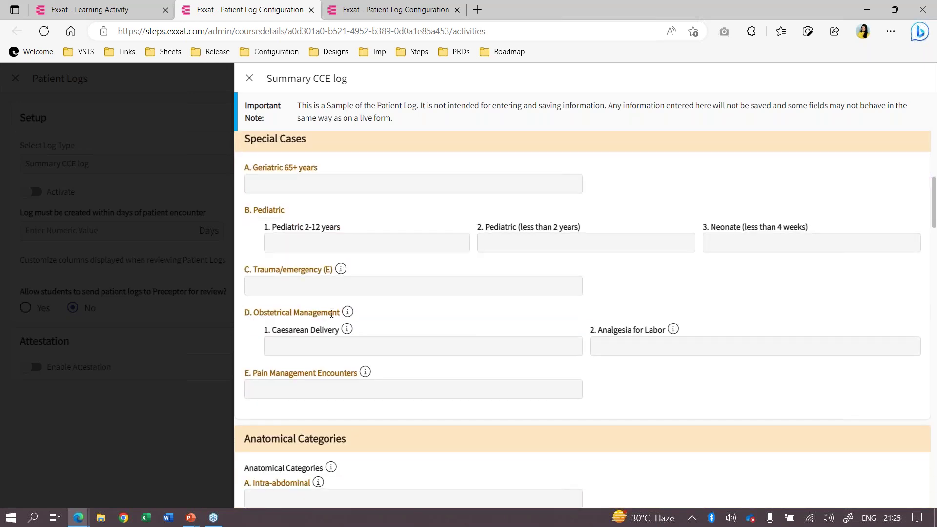
pyautogui.scroll(-1, 303, 425)
pyautogui.scroll(-5, 303, 429)
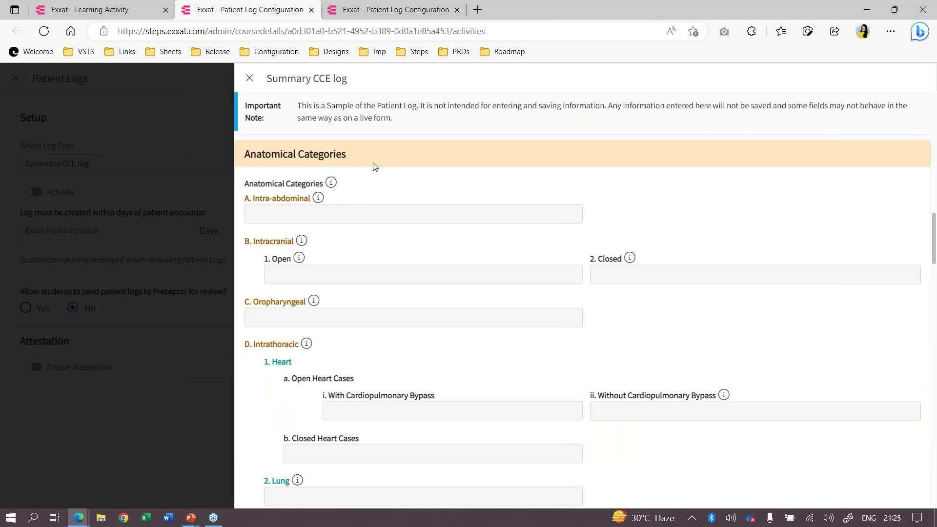
pyautogui.scroll(-1, 325, 317)
pyautogui.scroll(1, 372, 177)
pyautogui.scroll(-2, 297, 207)
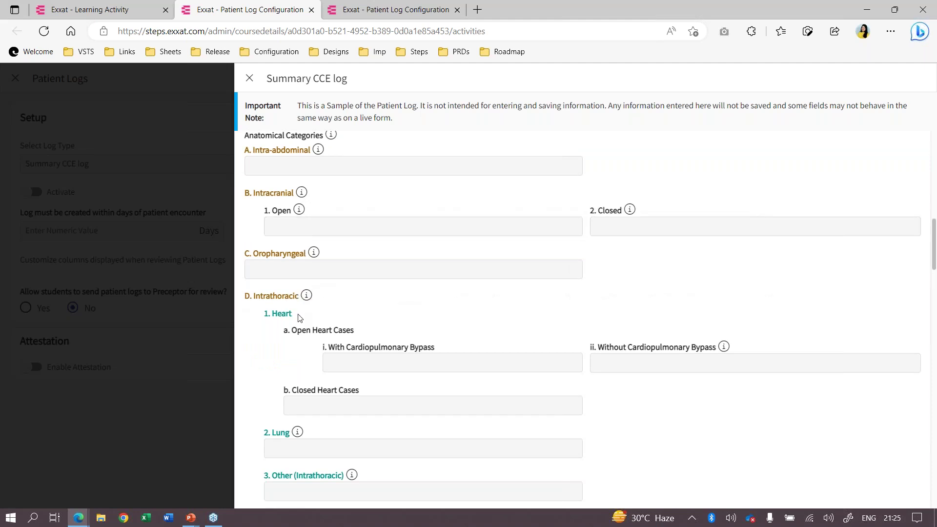
pyautogui.scroll(-2, 300, 318)
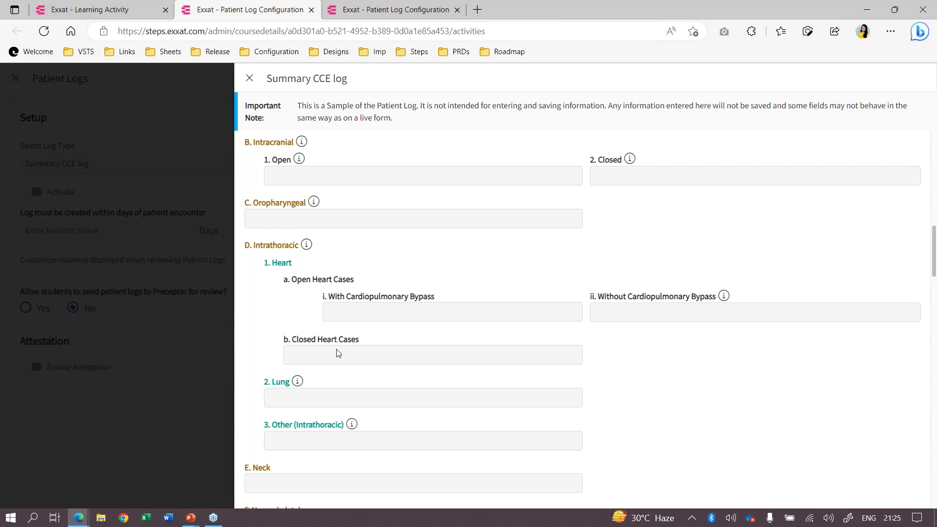
pyautogui.scroll(-1, 337, 353)
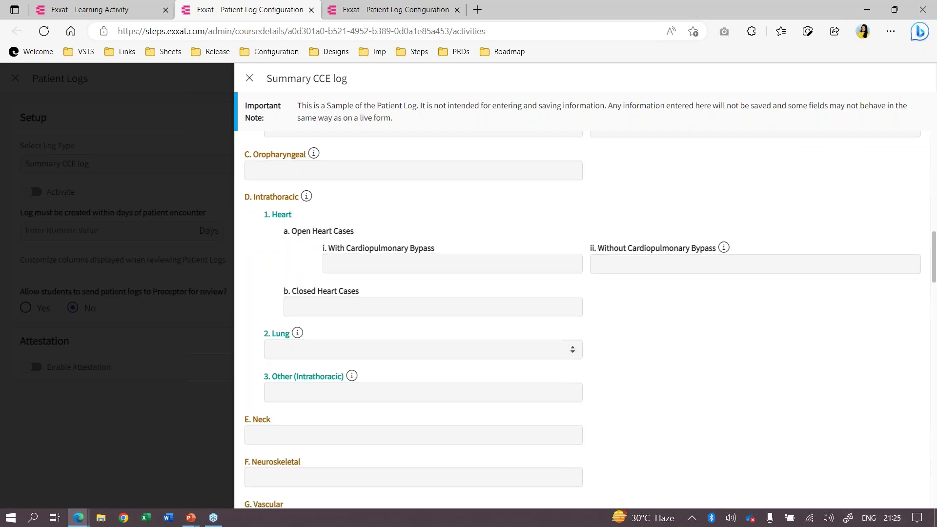
pyautogui.scroll(-2, 562, 370)
pyautogui.scroll(-2, 562, 369)
pyautogui.scroll(4, 561, 369)
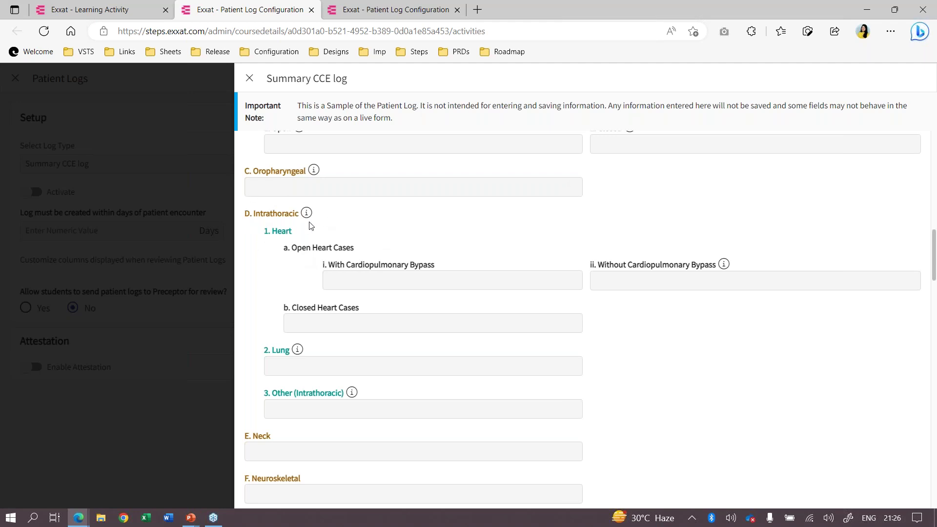
pyautogui.scroll(-3, 309, 225)
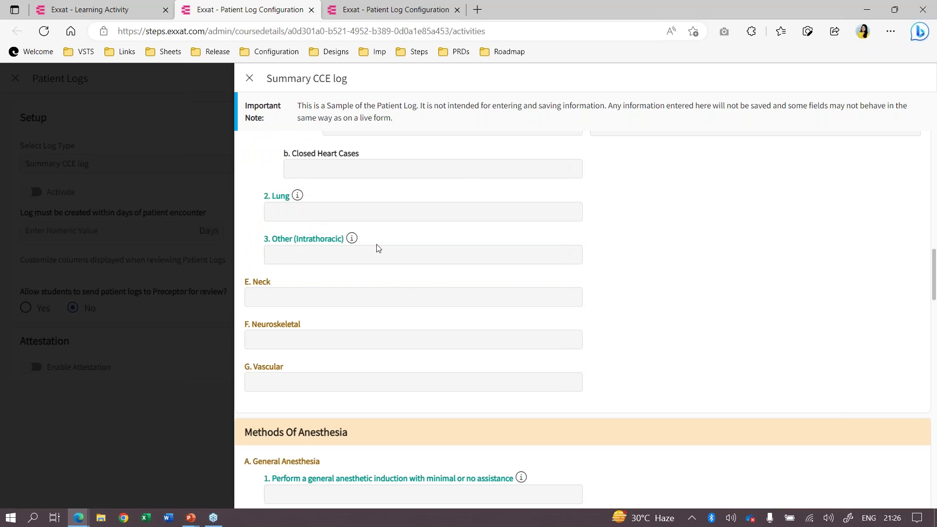
pyautogui.scroll(2, 378, 249)
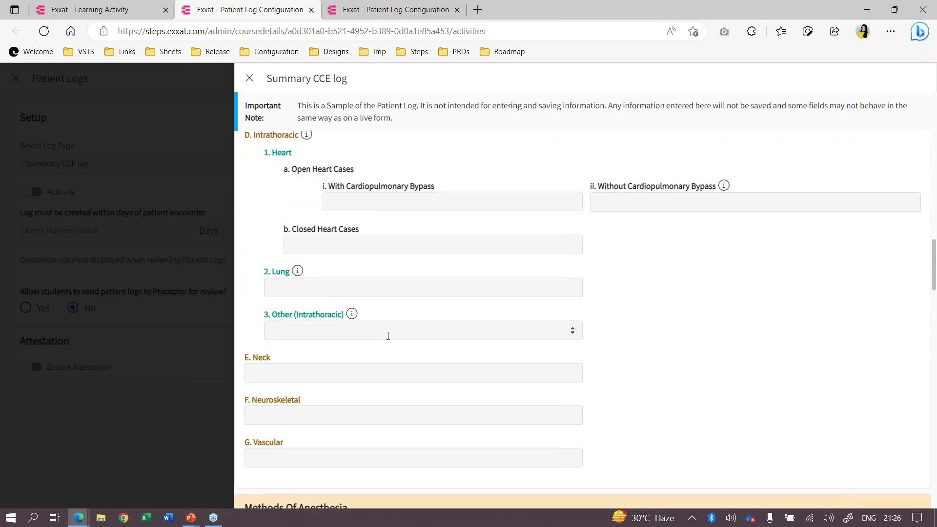
# Step: Examine the Methods Of Anesthesia section from General Anesthesia through the nested Regional Techniques fields to Moderate/Deep Sedation
pyautogui.scroll(-7, 388, 336)
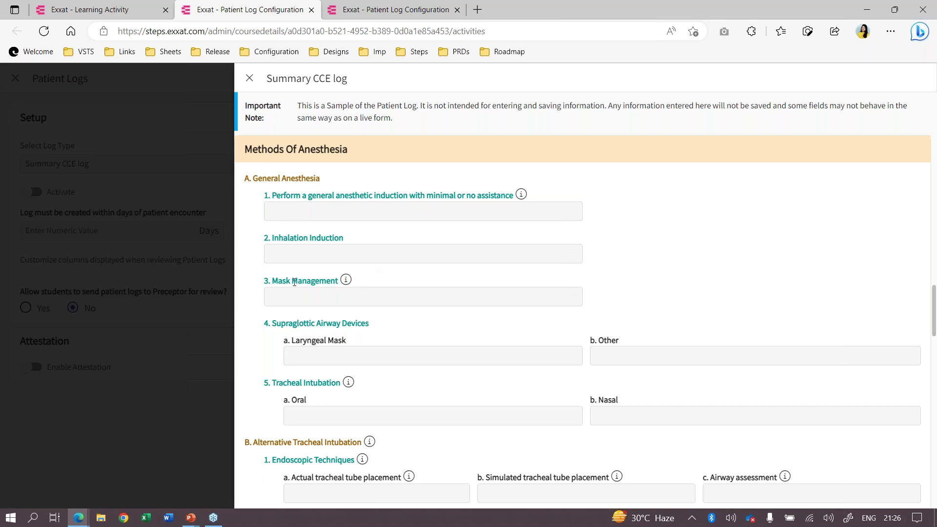
pyautogui.scroll(-1, 655, 395)
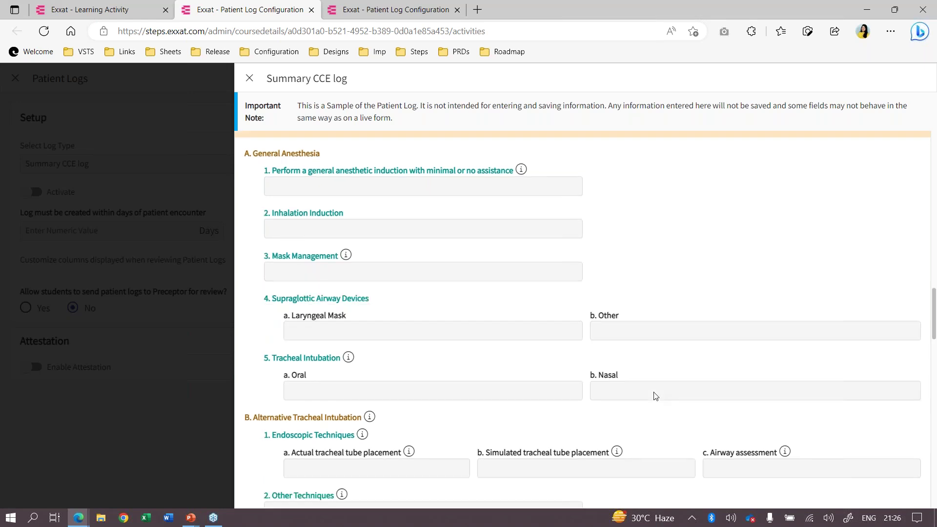
pyautogui.scroll(-1, 656, 396)
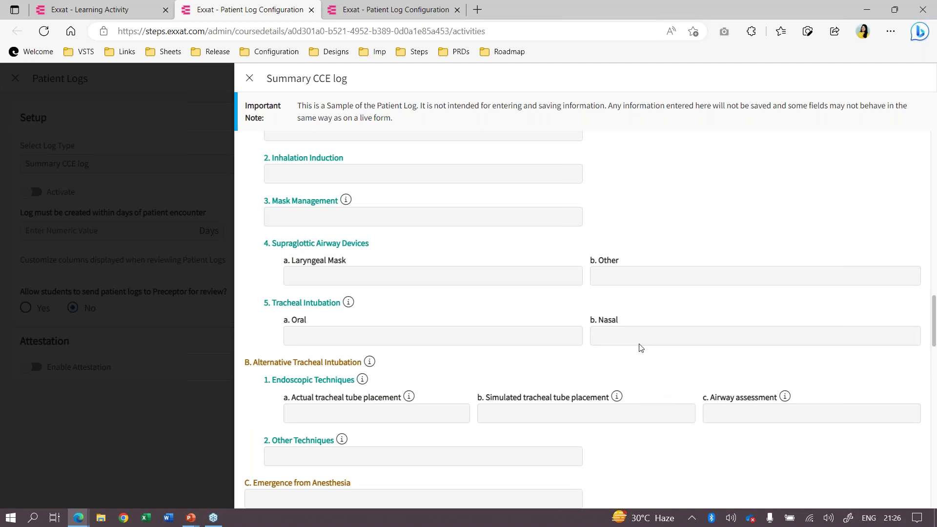
pyautogui.scroll(-3, 641, 347)
pyautogui.moveTo(617, 335); pyautogui.dragTo(400, 306)
pyautogui.scroll(-1, 399, 324)
pyautogui.click(393, 326)
pyautogui.scroll(-2, 391, 330)
pyautogui.scroll(-2, 447, 408)
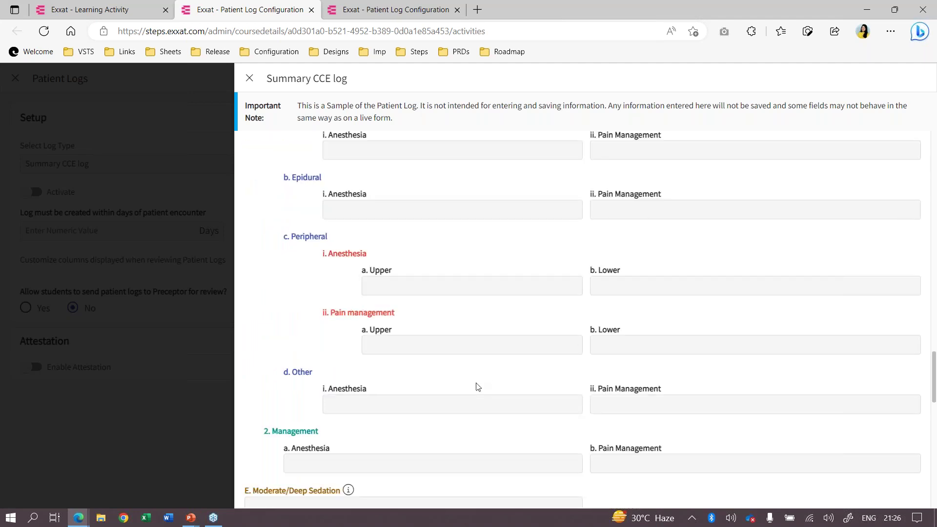
pyautogui.scroll(1, 477, 387)
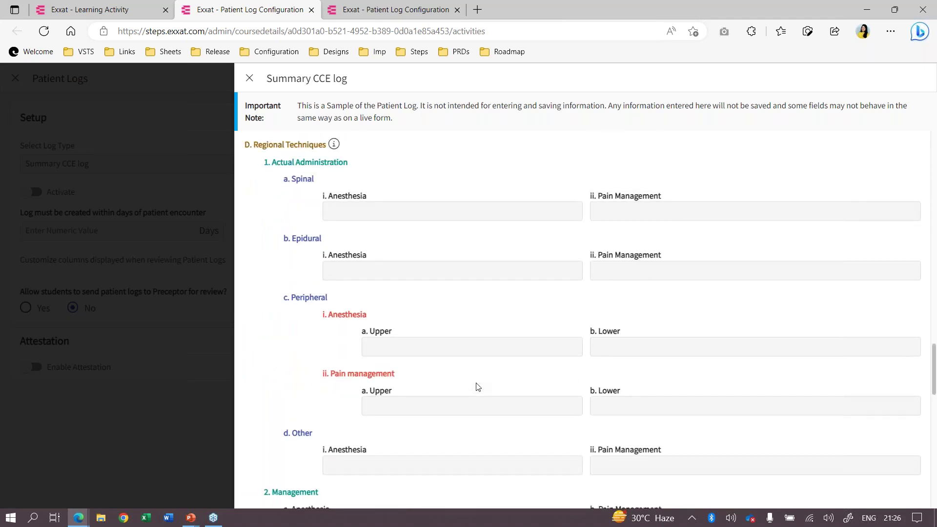
pyautogui.scroll(6, 477, 387)
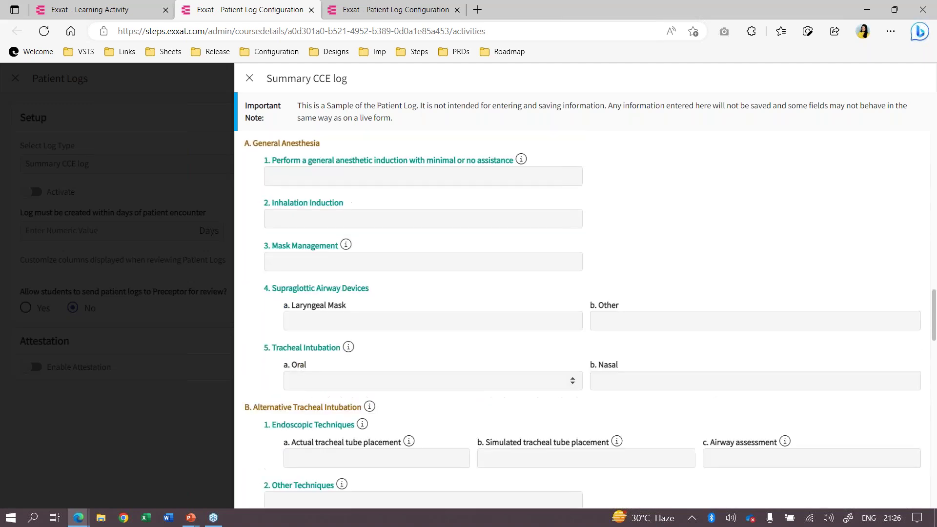
pyautogui.scroll(-5, 424, 189)
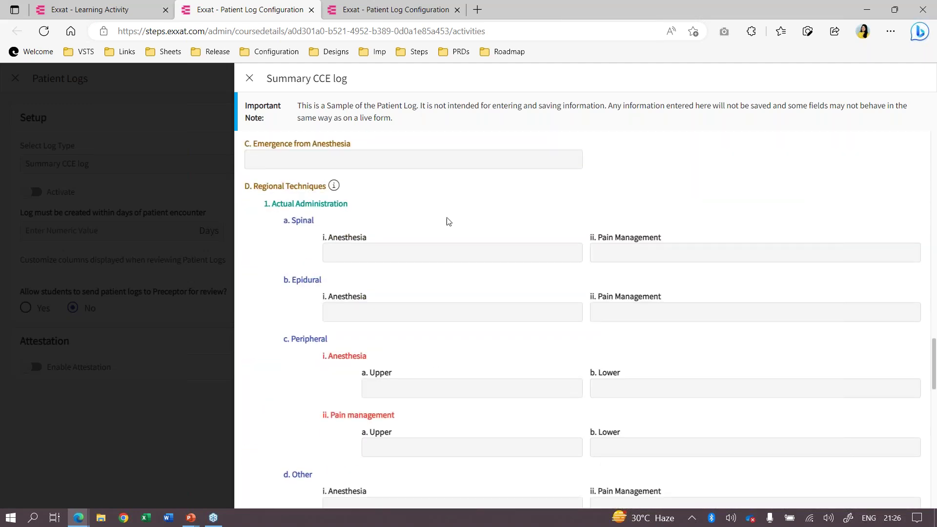
pyautogui.scroll(-2, 463, 373)
pyautogui.scroll(1, 462, 373)
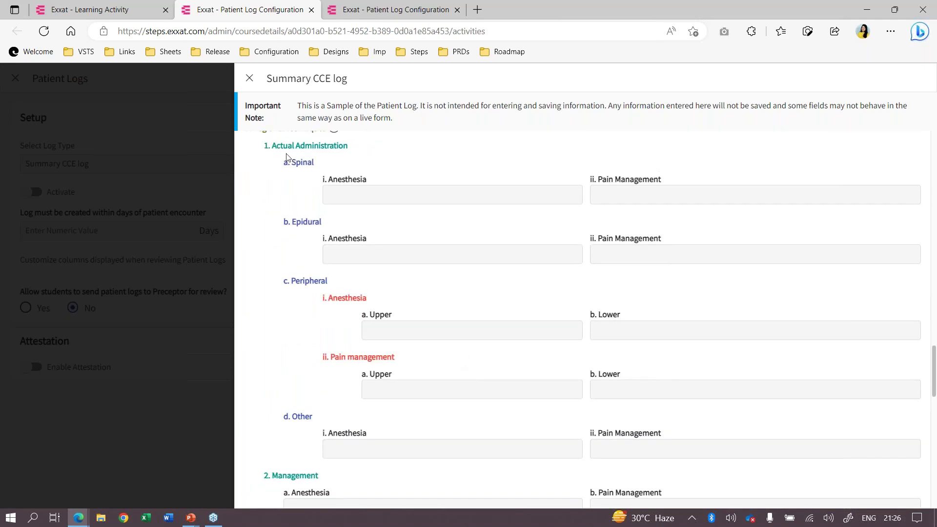
pyautogui.scroll(1, 273, 169)
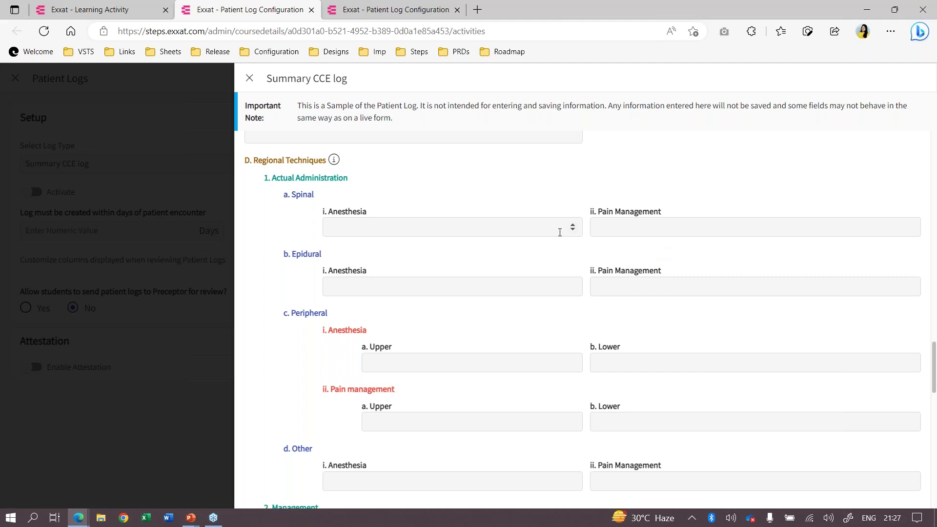
pyautogui.scroll(-5, 559, 233)
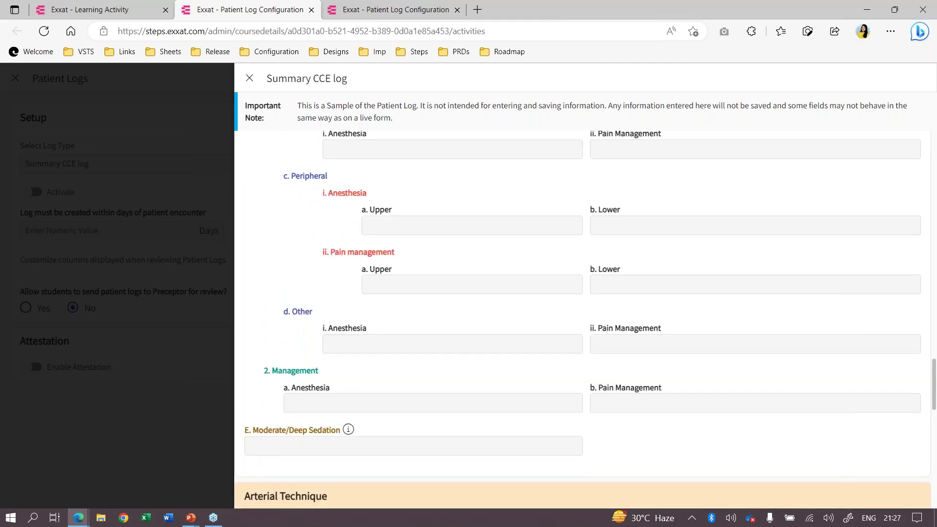
# Step: Review the Arterial Technique fields and read the information notes for Central Venous Pressure Catheter, Non-PICC Actual and PICC placement
pyautogui.scroll(-1, 332, 315)
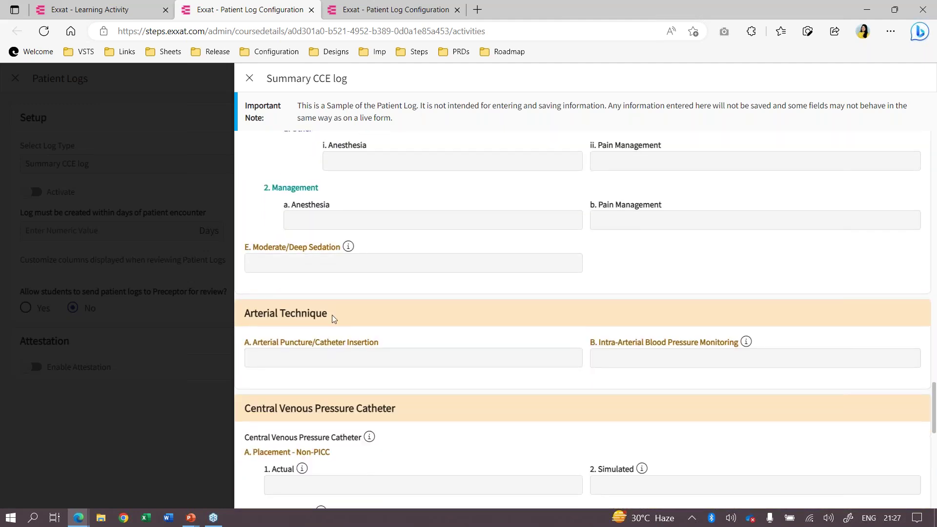
pyautogui.scroll(-1, 332, 315)
pyautogui.scroll(-2, 334, 319)
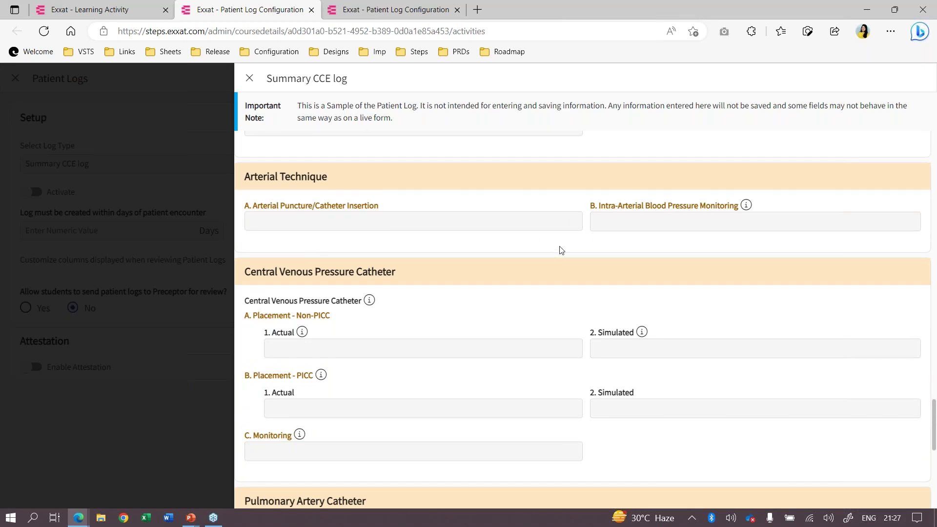
pyautogui.scroll(-1, 509, 304)
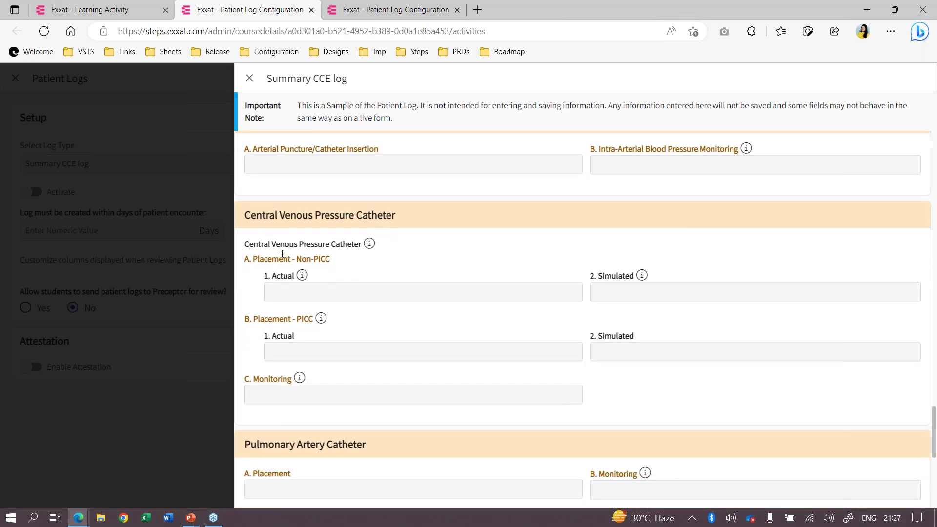
pyautogui.moveTo(369, 247)
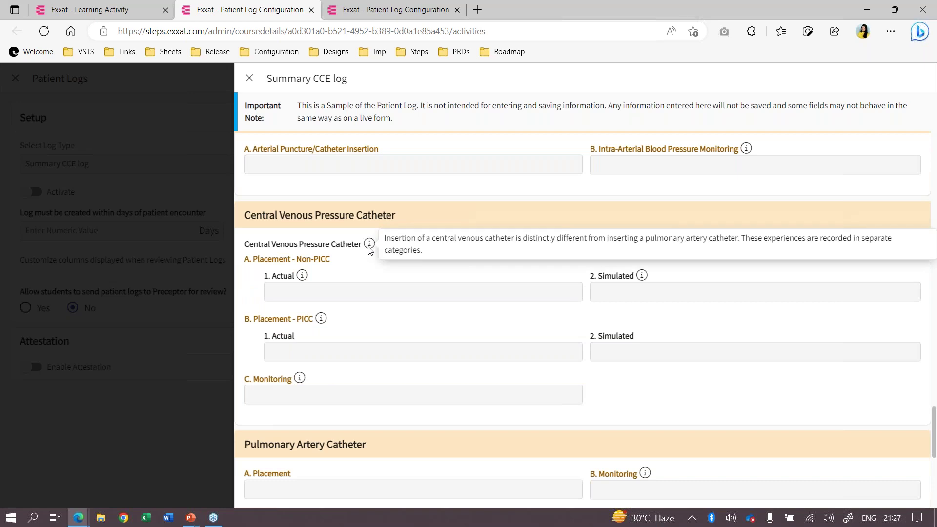
pyautogui.moveTo(321, 320)
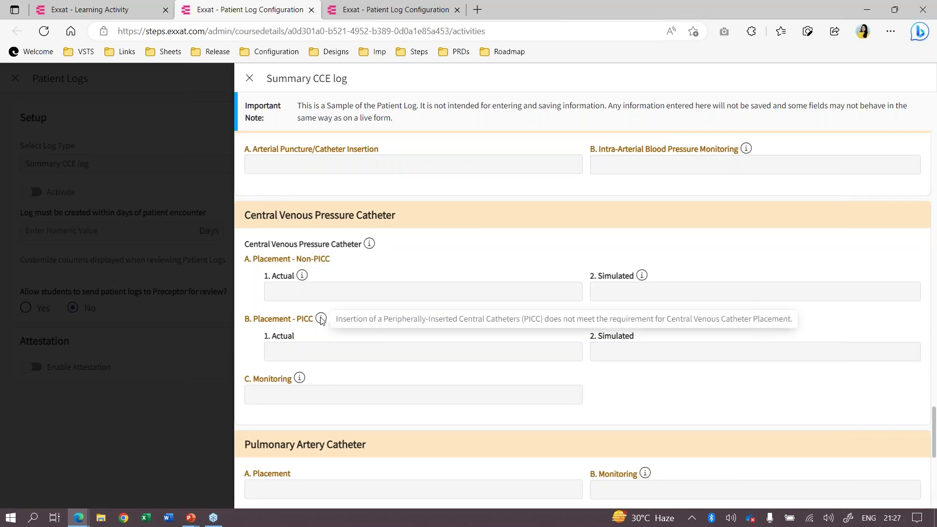
pyautogui.scroll(-1, 322, 321)
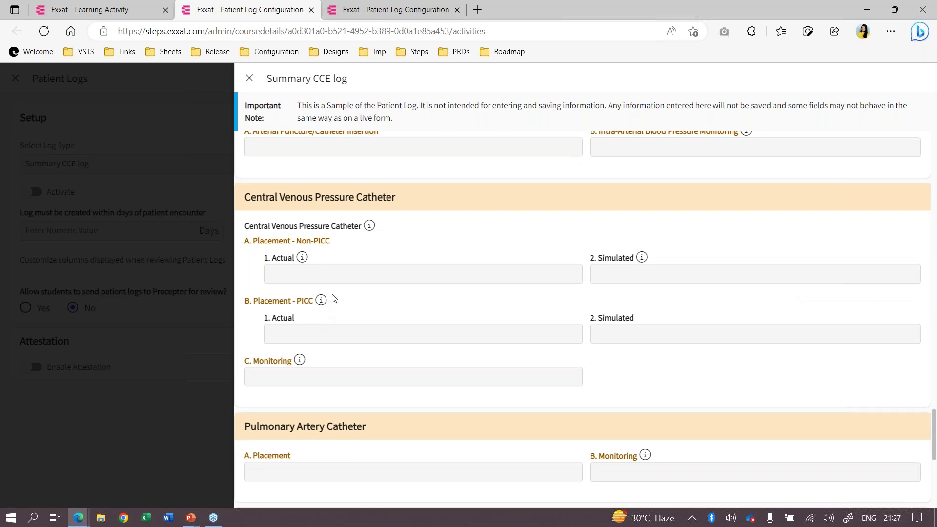
pyautogui.moveTo(303, 258)
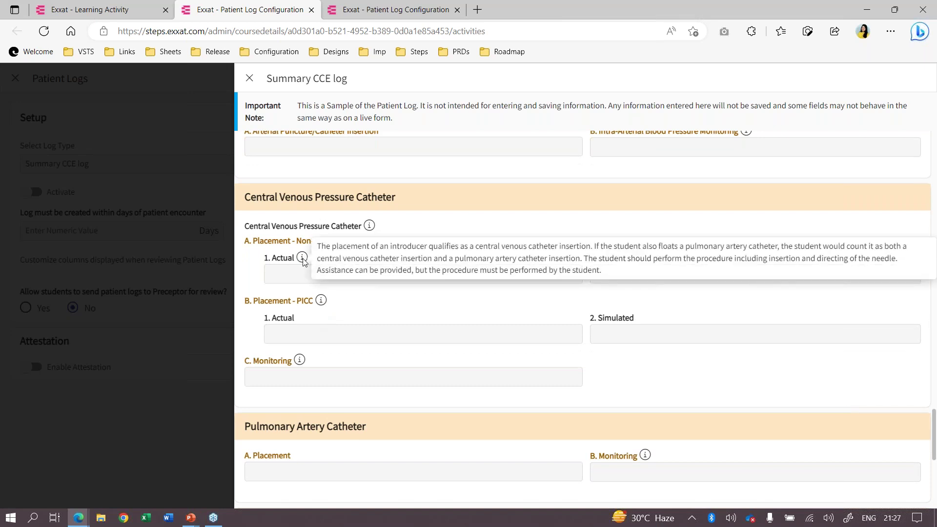
pyautogui.moveTo(322, 303)
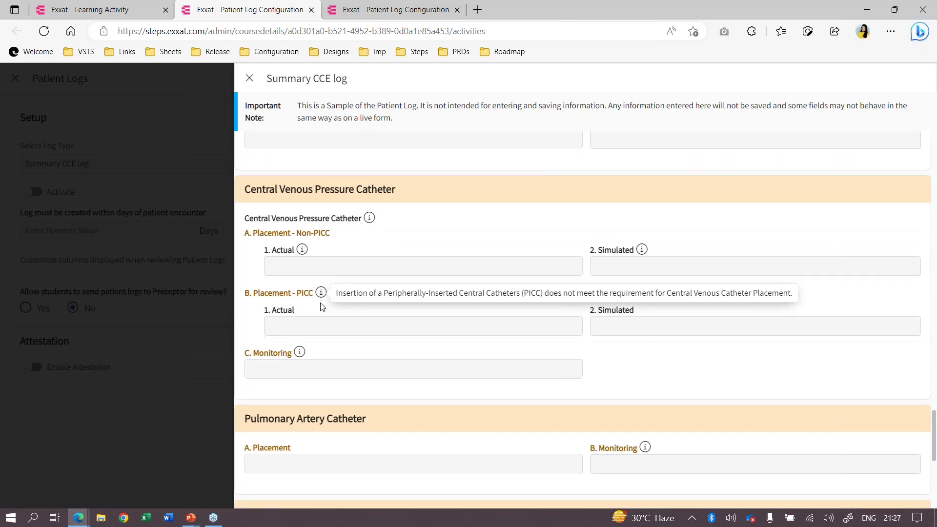
# Step: Read the Central Venous Pressure Catheter Monitoring note and review the Pulmonary Artery Catheter and Other sections of the summary log
pyautogui.scroll(-1, 320, 313)
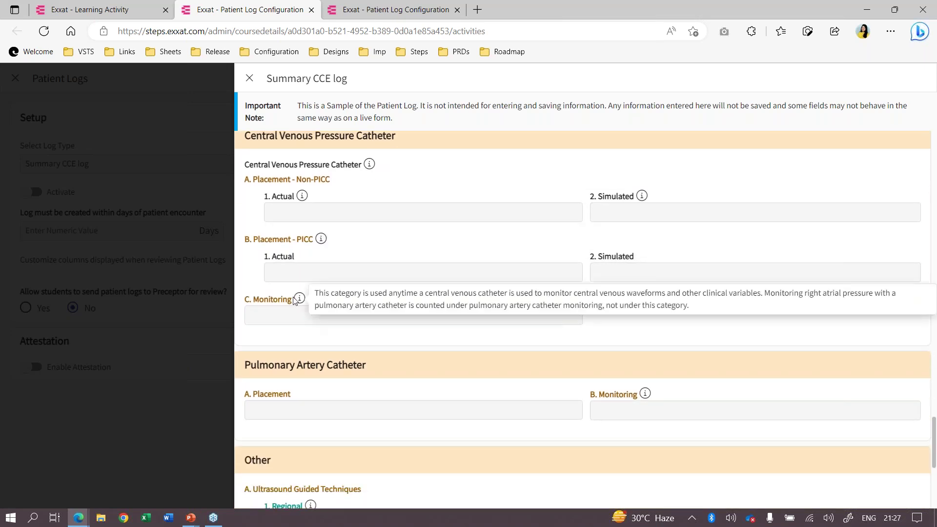
pyautogui.scroll(-4, 296, 301)
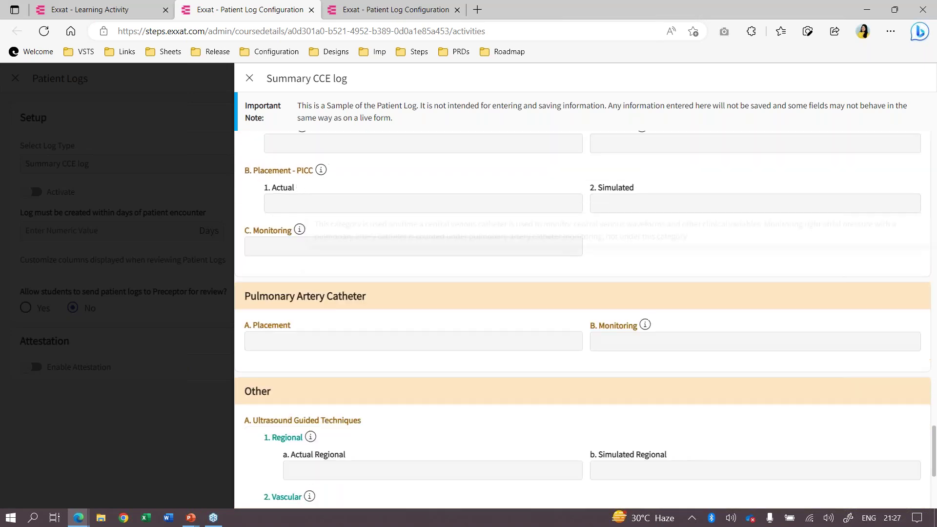
pyautogui.scroll(-2, 360, 271)
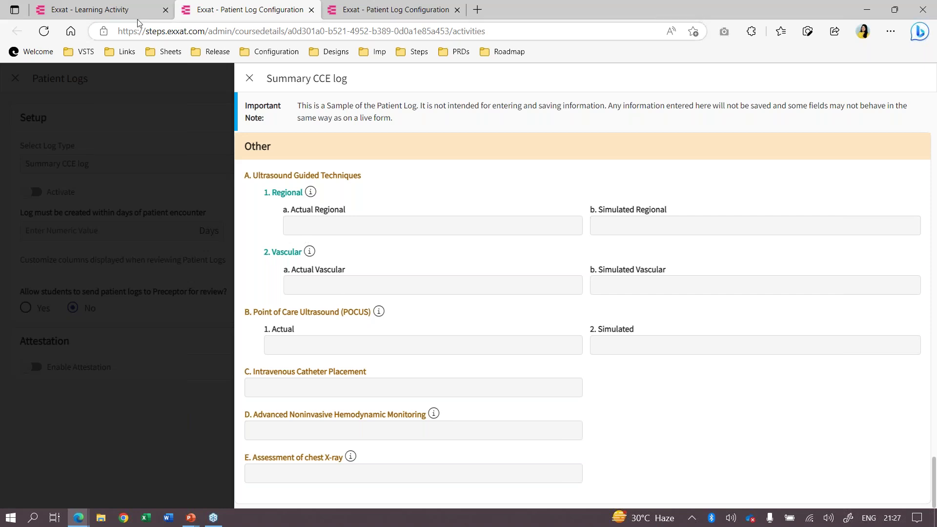
pyautogui.click(300, 233)
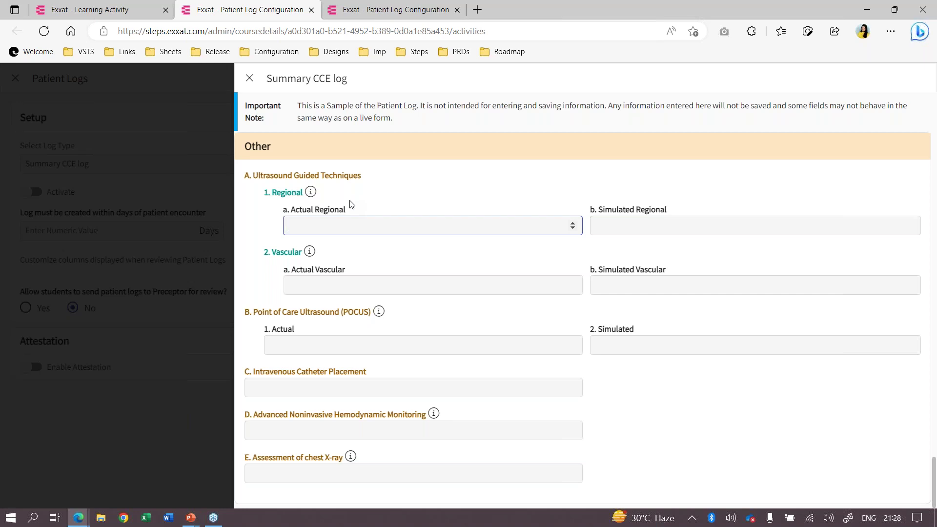
# Step: Return to Encounter Details in the summary log and review the required Date of Service field and the total hours fields
pyautogui.scroll(20, 350, 204)
pyautogui.scroll(10, 571, 184)
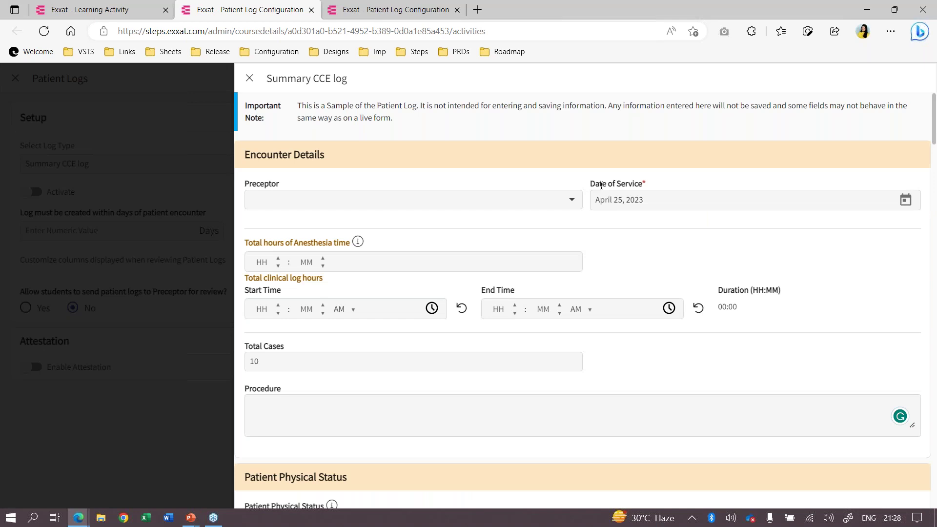
pyautogui.moveTo(593, 186); pyautogui.dragTo(667, 187)
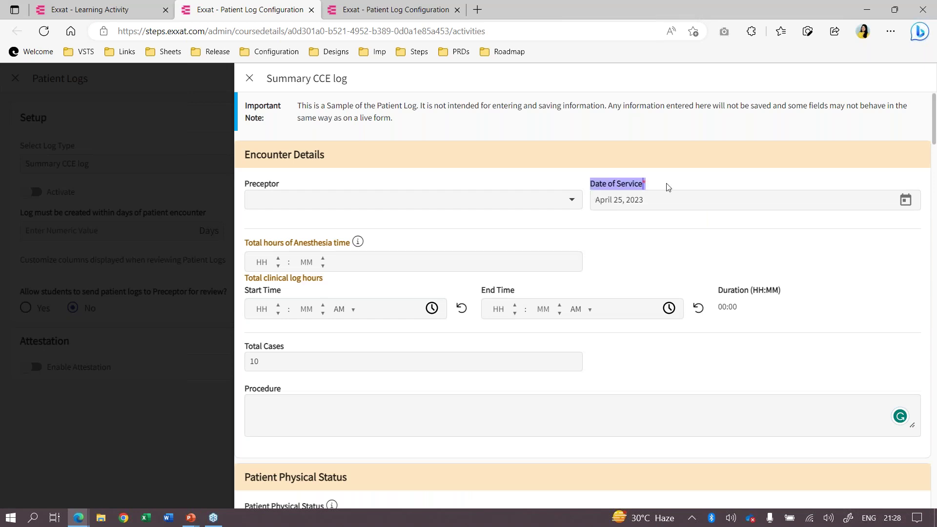
pyautogui.click(649, 187)
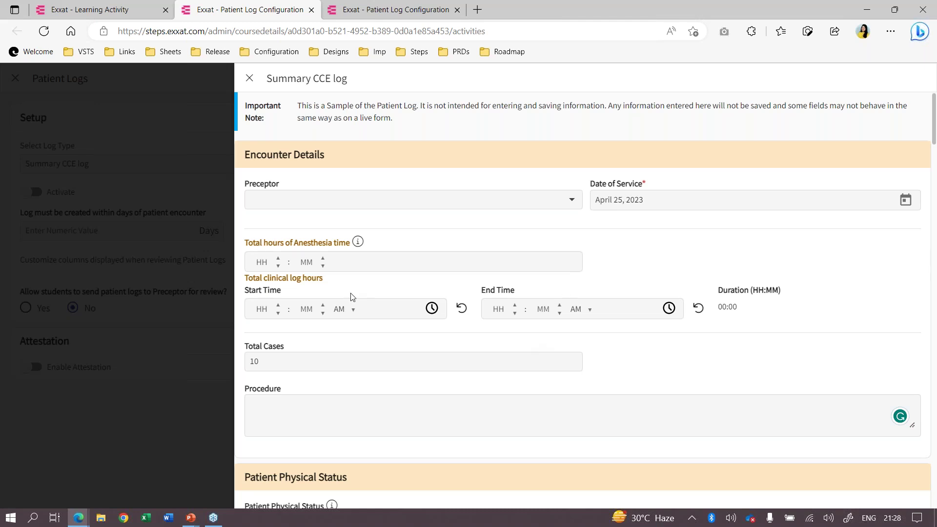
pyautogui.scroll(-1, 351, 297)
pyautogui.scroll(1, 352, 297)
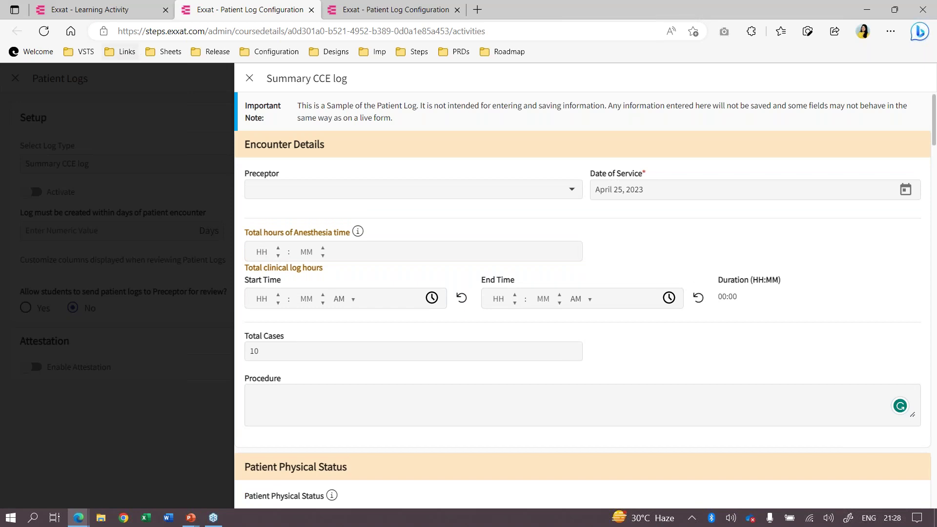
# Step: Open the Patient Logs of NURS 762 Clinical Practicum I from the Learning Activity course offerings
pyautogui.click(117, 14)
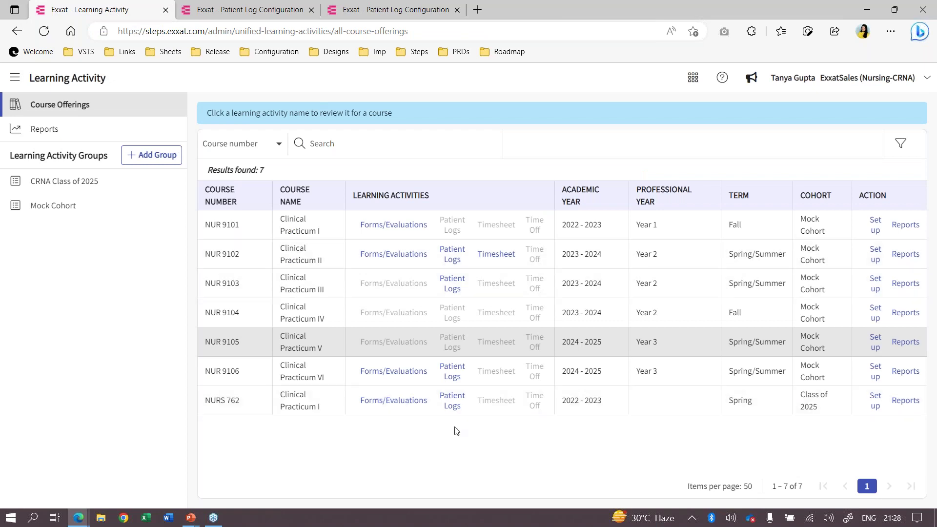
pyautogui.click(452, 401)
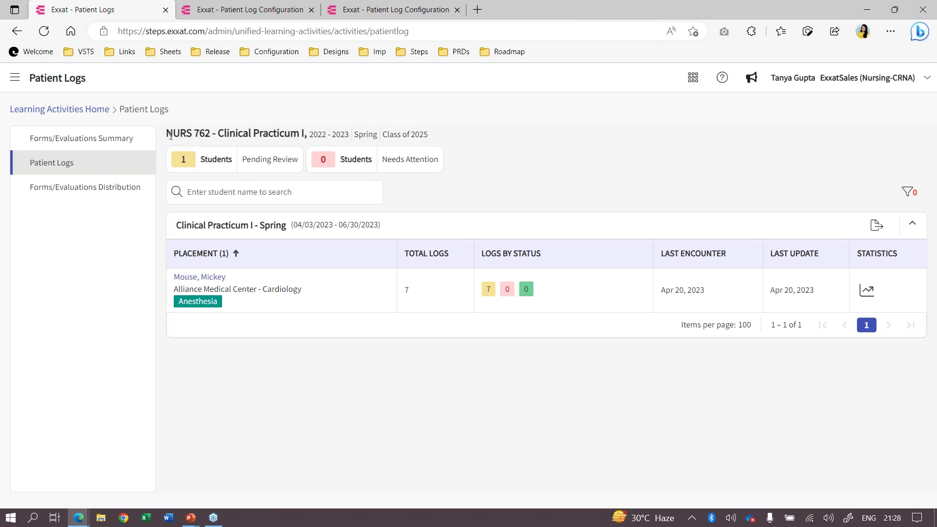
pyautogui.moveTo(166, 135); pyautogui.dragTo(452, 138)
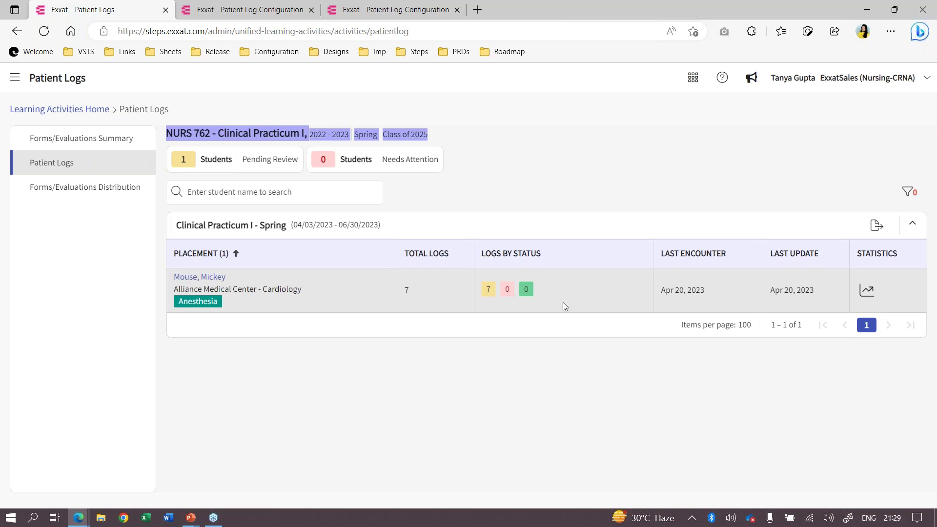
# Step: Open the first listed log among the student's Pending Review logs and place the cursor in the School Feedback field
pyautogui.click(488, 290)
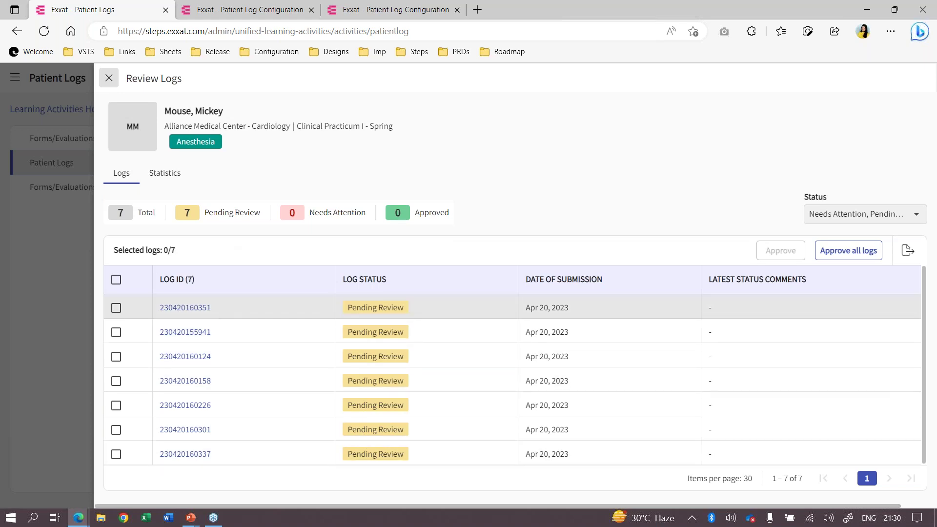
pyautogui.click(198, 308)
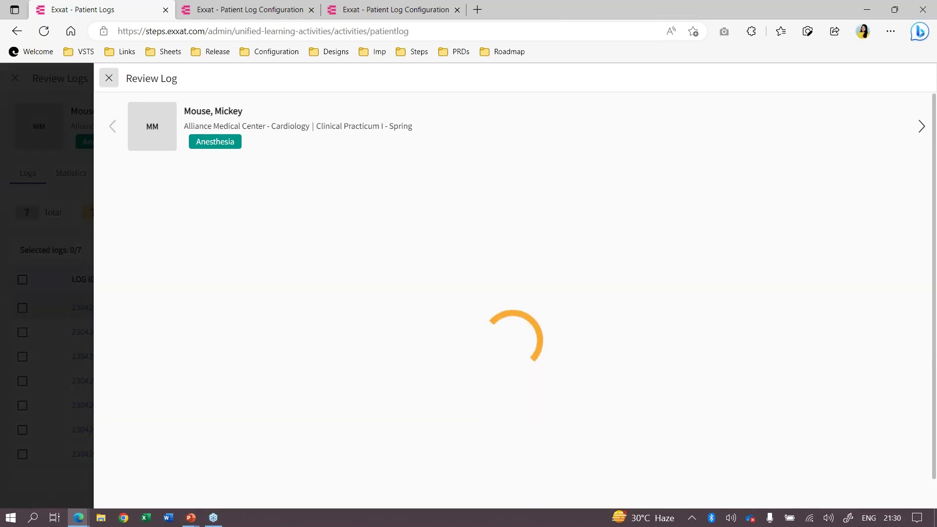
pyautogui.scroll(-1, 217, 371)
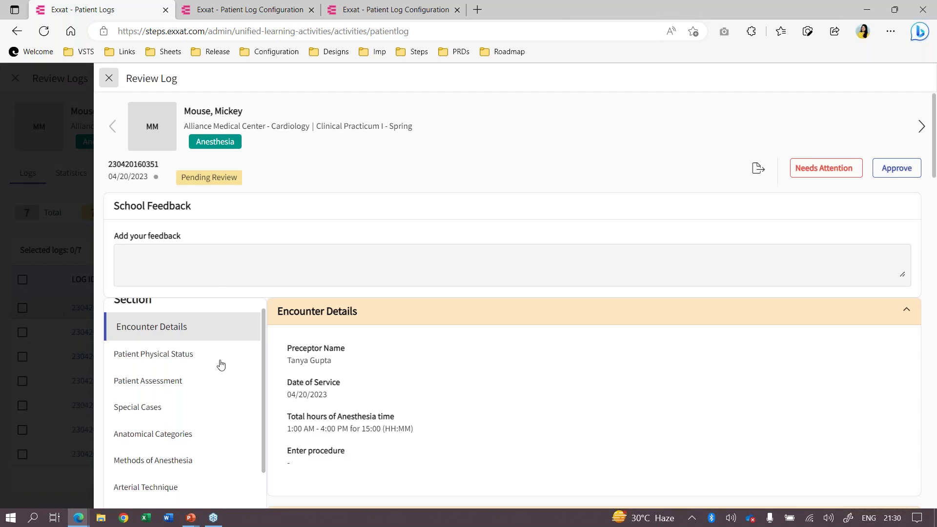
pyautogui.click(208, 282)
pyautogui.scroll(1, 184, 339)
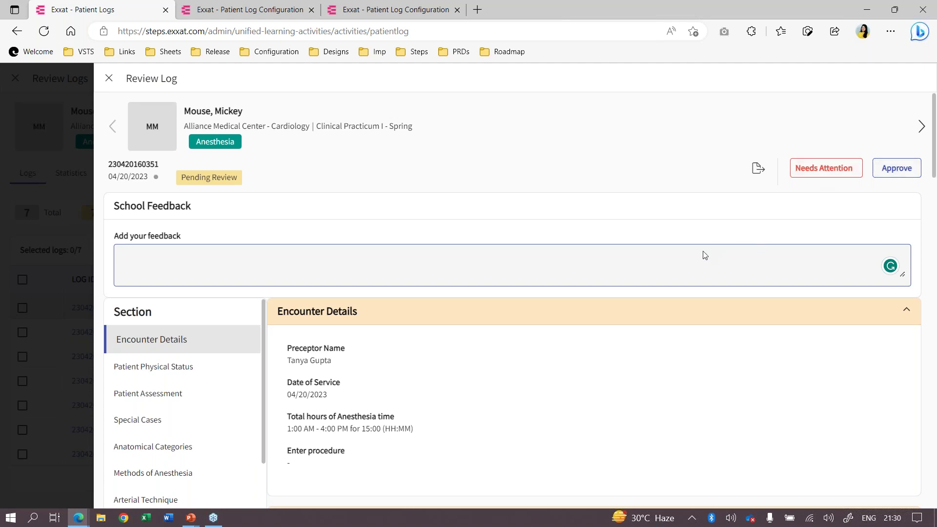
# Step: Review the submitted log from Encounter Details through Patient Assessment and Special Cases to Anatomical Categories, then return to its start
pyautogui.scroll(-1, 532, 281)
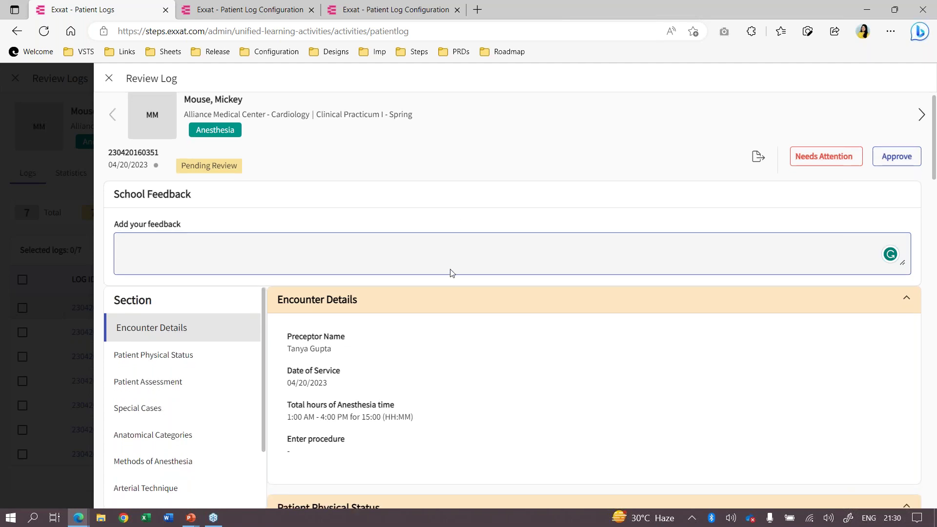
pyautogui.scroll(-1, 451, 272)
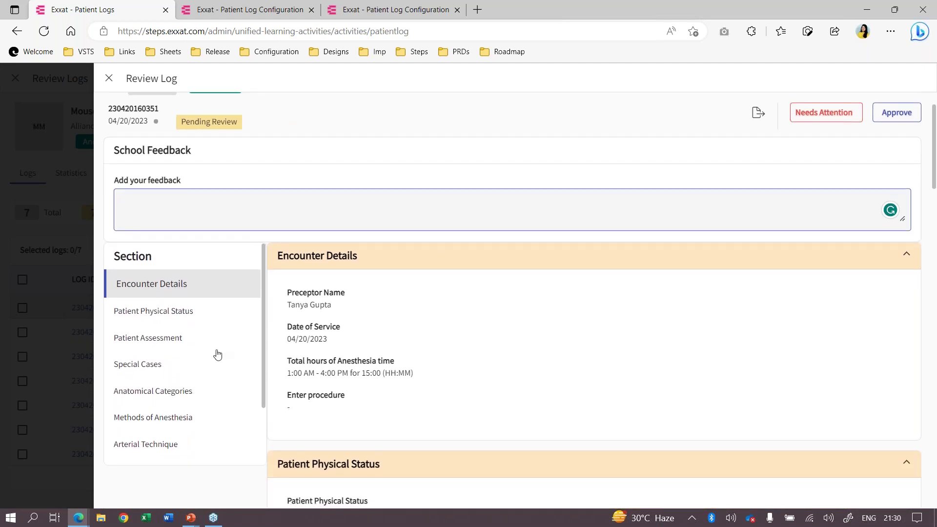
pyautogui.scroll(-2, 192, 336)
pyautogui.scroll(2, 193, 336)
pyautogui.click(176, 348)
pyautogui.scroll(-4, 594, 292)
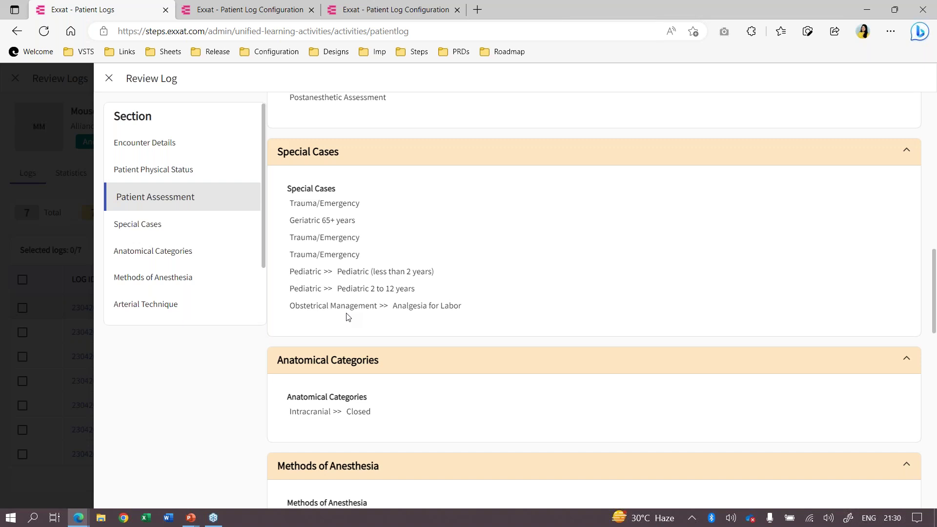
pyautogui.scroll(15, 348, 318)
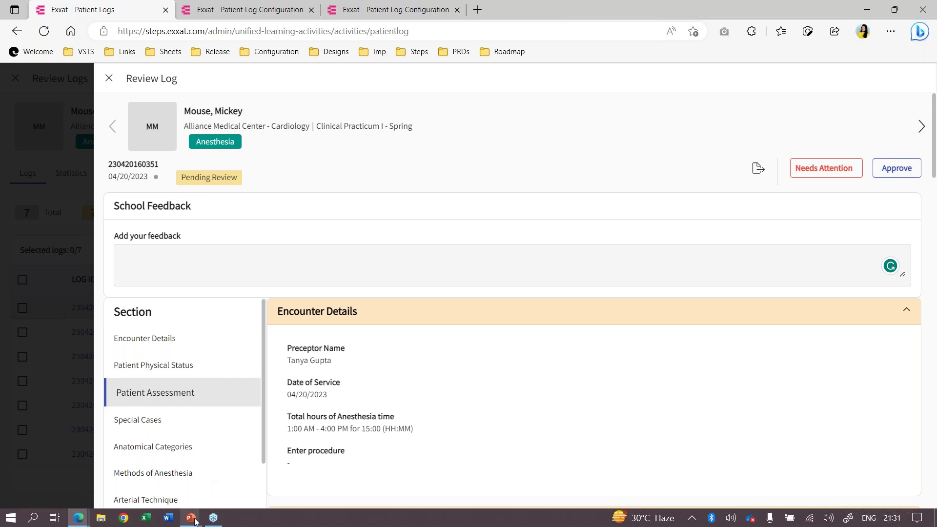
# Step: Switch to the PowerPoint editing window and select slide 35, the poll on capturing Trauma/emergency
pyautogui.moveTo(191, 518)
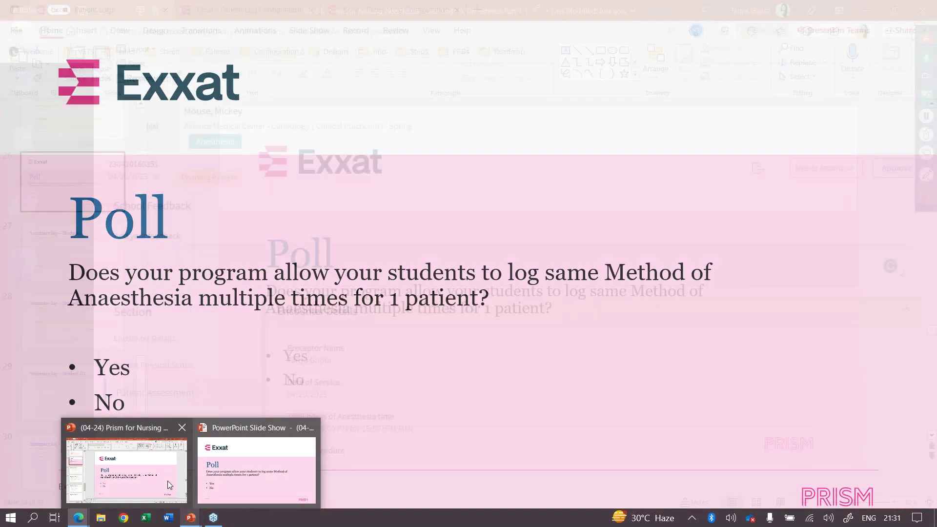
pyautogui.click(168, 482)
pyautogui.scroll(-8, 91, 361)
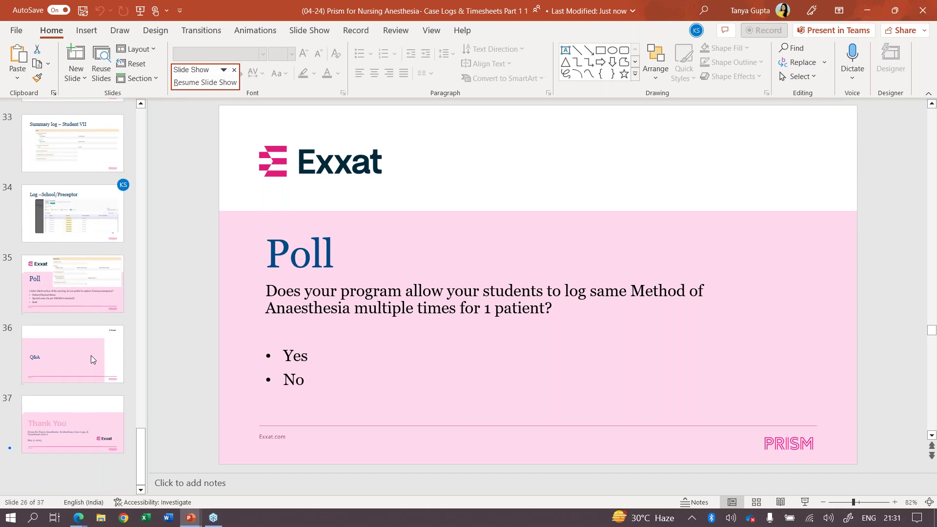
pyautogui.click(90, 315)
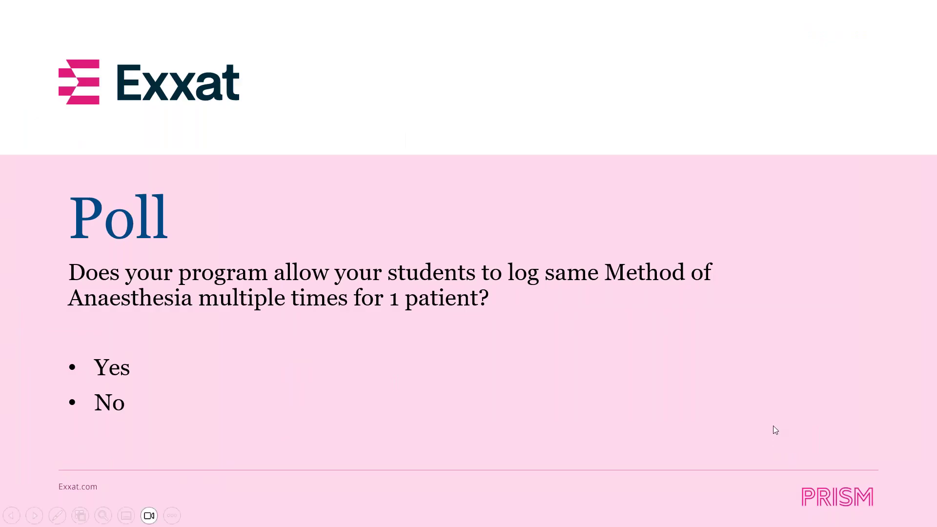
# Step: Advance the slide show from the Method of Anaesthesia poll past the Summary log slides and the Trauma/emergency poll to the Q&A slide
pyautogui.press('Right')
pyautogui.press('Right')
pyautogui.press('Right')
pyautogui.press('Right')
pyautogui.press('Right')
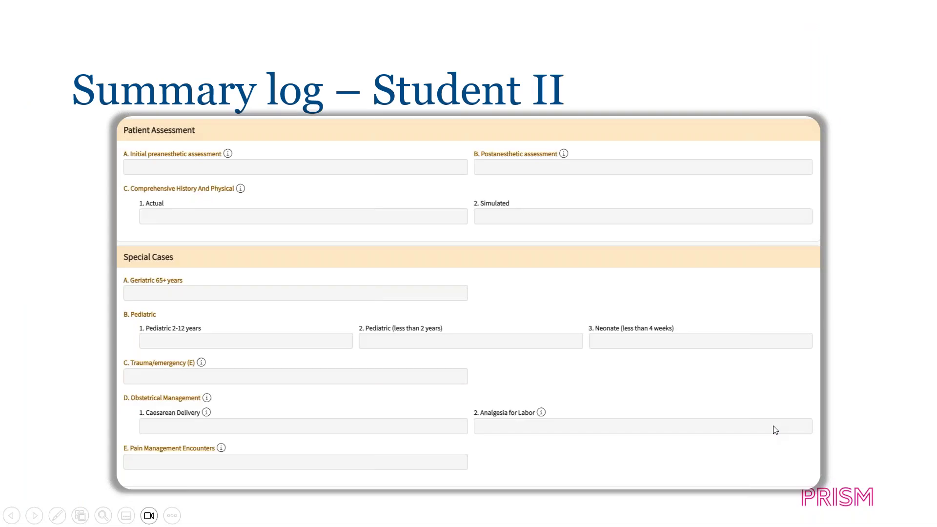
pyautogui.press('Right')
pyautogui.press('Right')
pyautogui.press('Right')
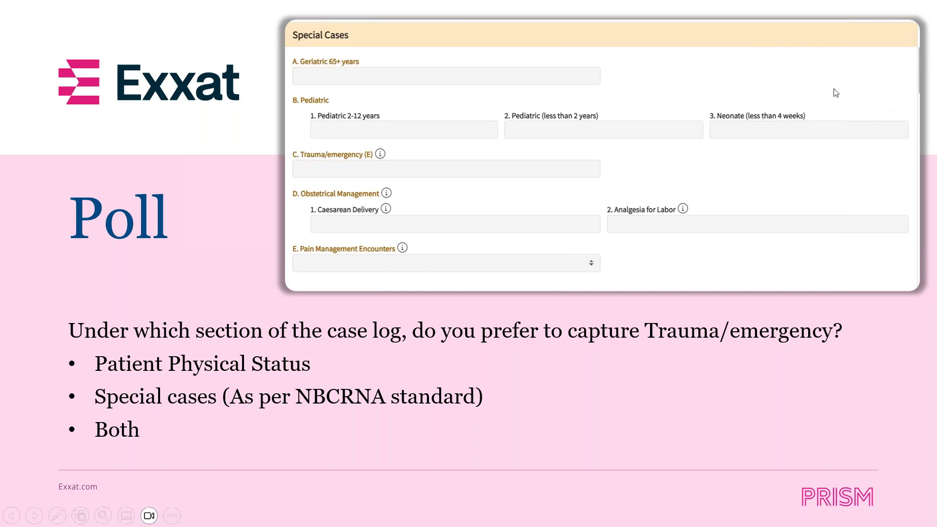
pyautogui.click(757, 133)
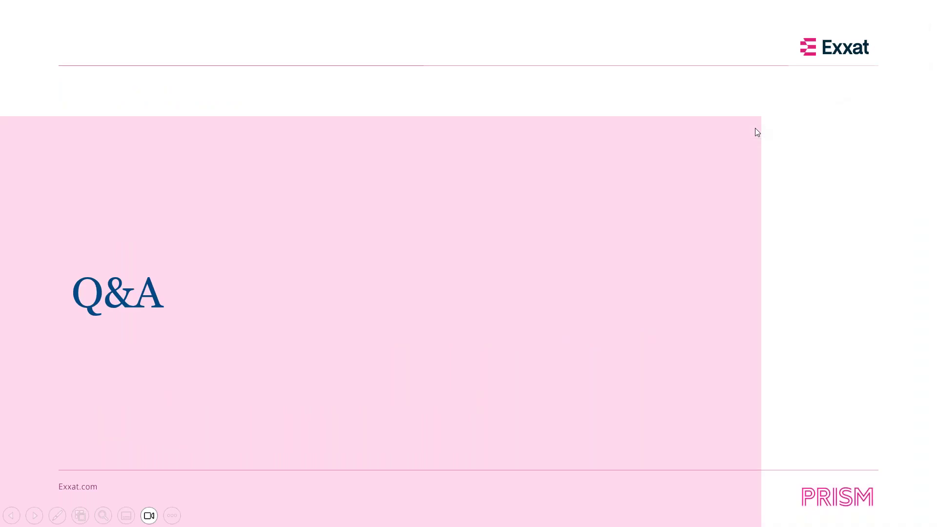